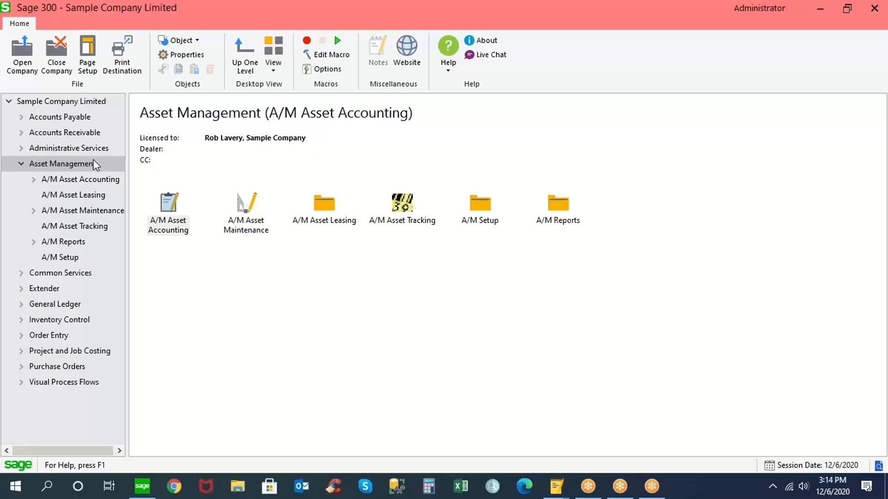
Look through the functions of A/M Asset Accounting, Asset Leasing, Asset Tracking and Asset Maintenance within Asset Management.
{"action": "left_click", "coordinate": [79, 182]}
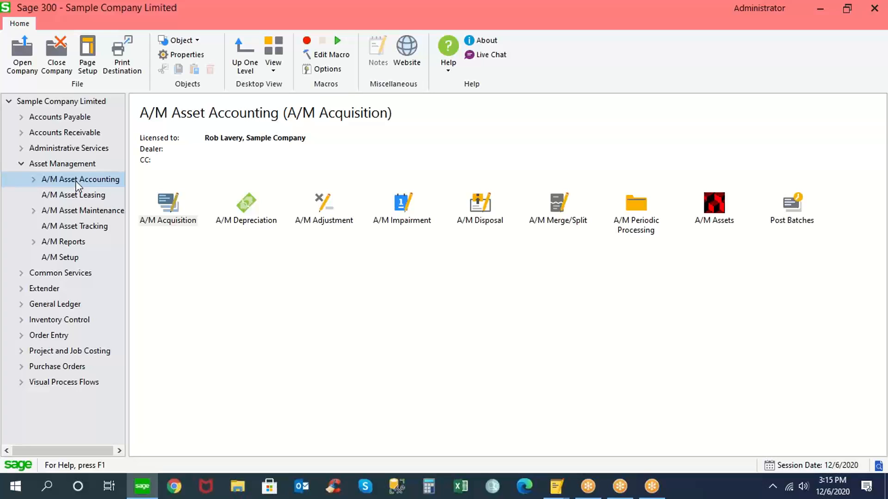
{"action": "left_click", "coordinate": [84, 198]}
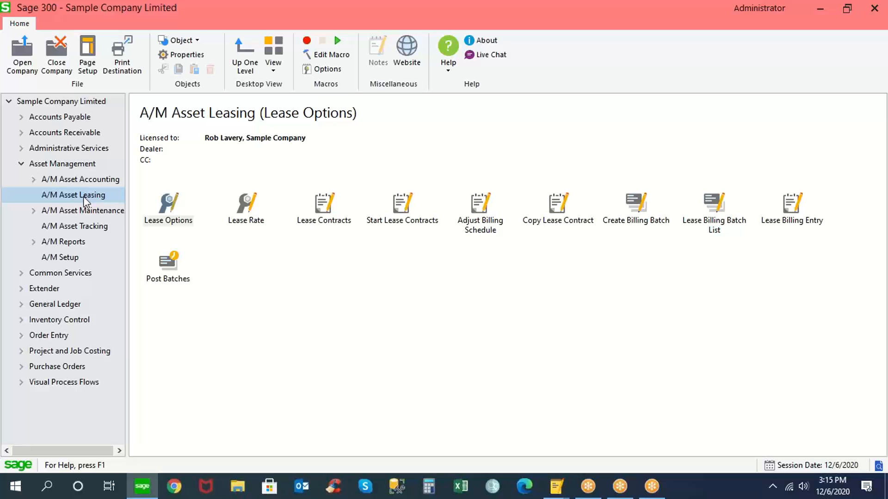
{"action": "left_click", "coordinate": [73, 229]}
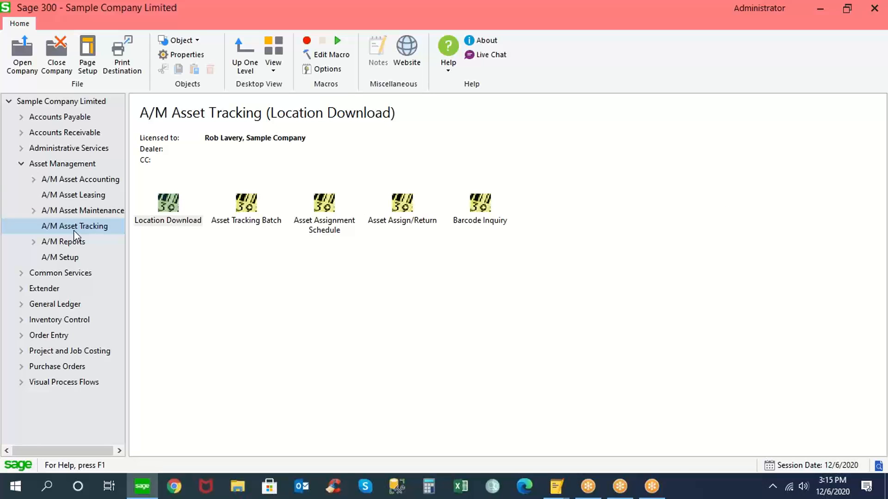
{"action": "left_click", "coordinate": [74, 214]}
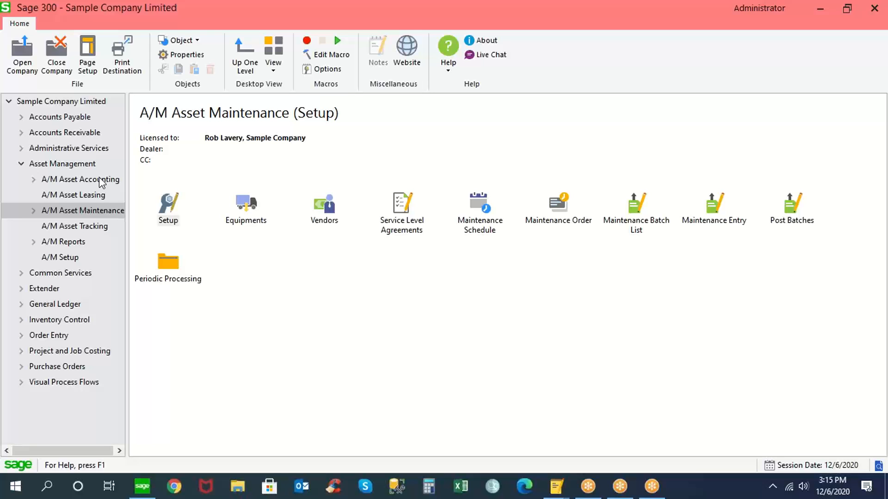
Open the A/M Equipments records and bring up the mining crusher with equipment code EQP-ADM-037.
{"action": "left_click", "coordinate": [249, 204]}
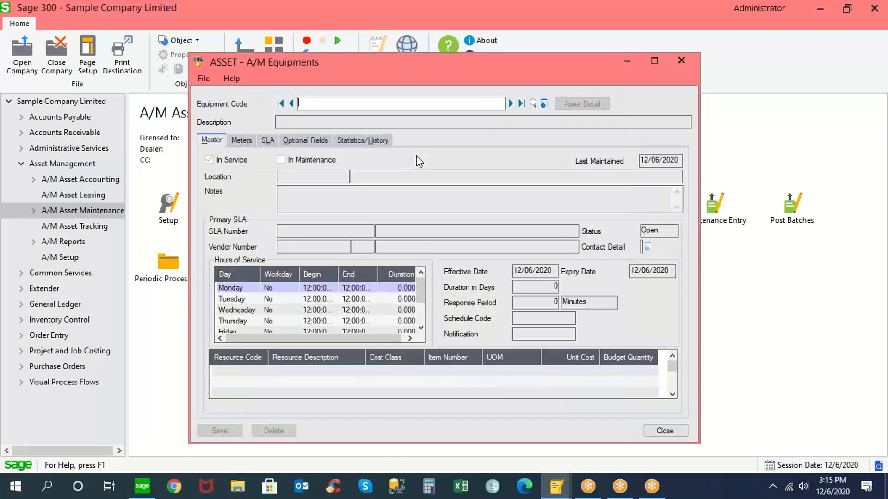
{"action": "left_click", "coordinate": [543, 104]}
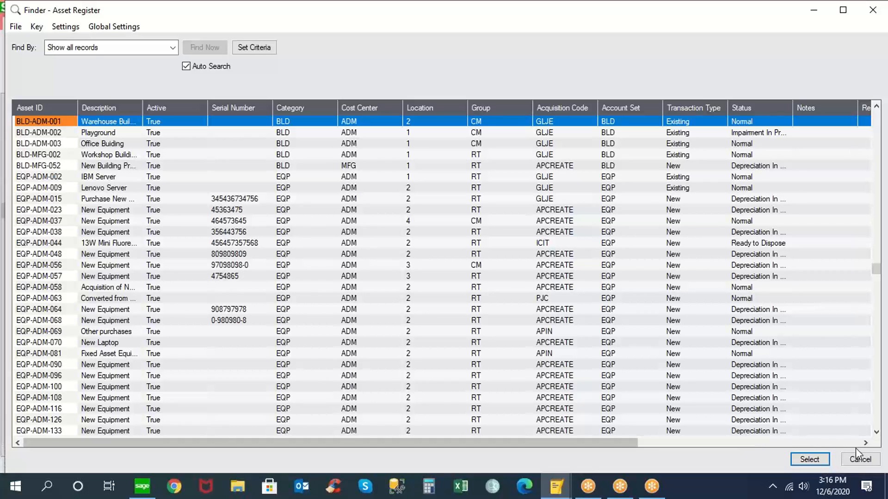
{"action": "left_click", "coordinate": [860, 460]}
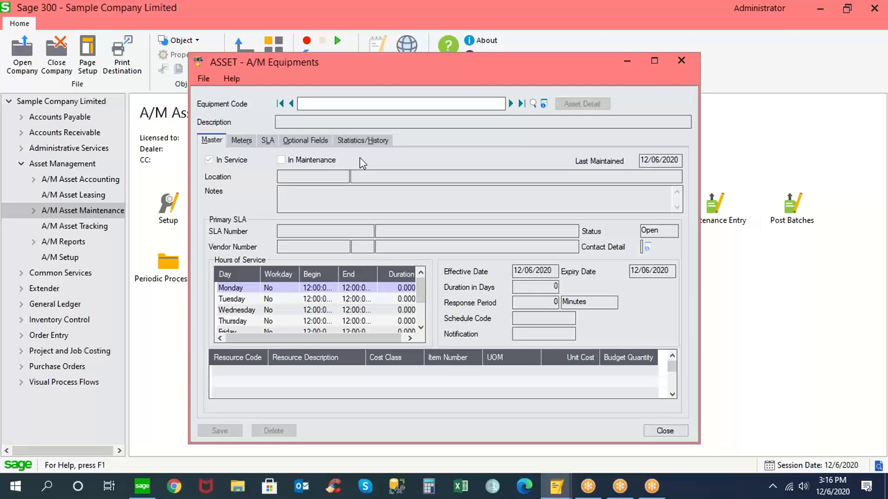
{"action": "left_click", "coordinate": [510, 103]}
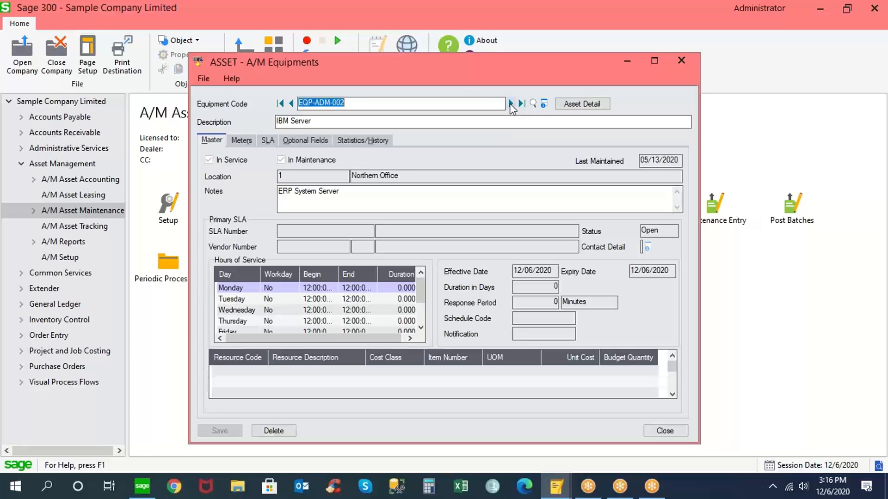
{"action": "left_click", "coordinate": [510, 103]}
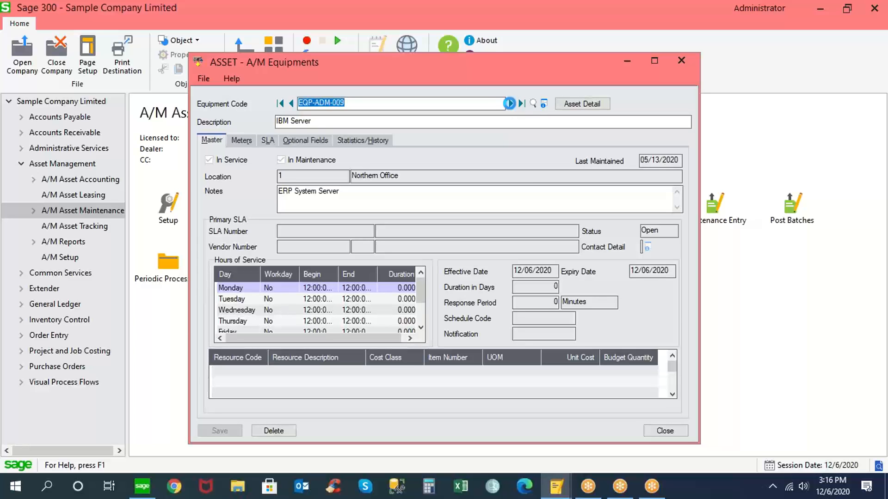
{"action": "left_click", "coordinate": [511, 104]}
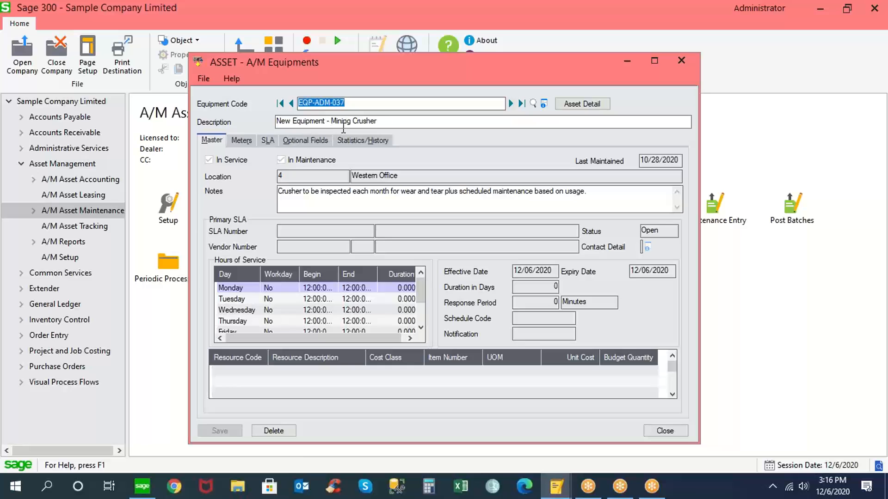
Open the details of the mining crusher's time meter TM and examine its capacity in the meter setup.
{"action": "left_click", "coordinate": [241, 141]}
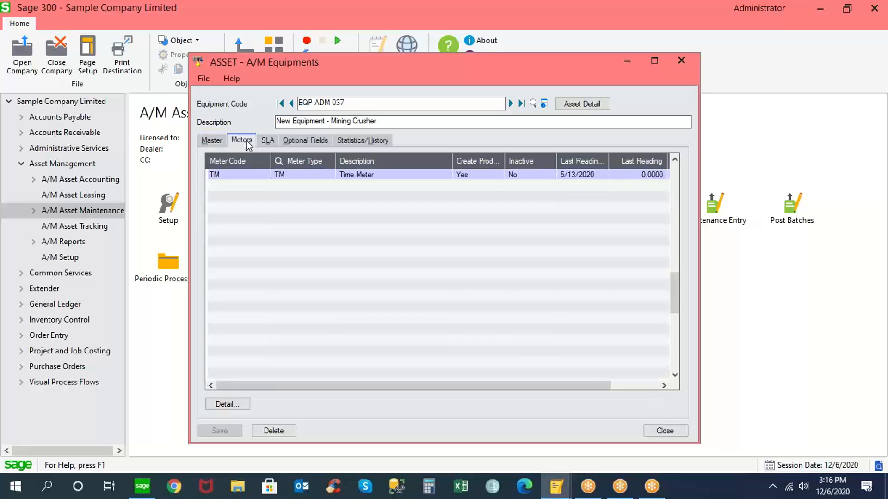
{"action": "left_click_drag", "start_coordinate": [368, 69], "coordinate": [463, 67]}
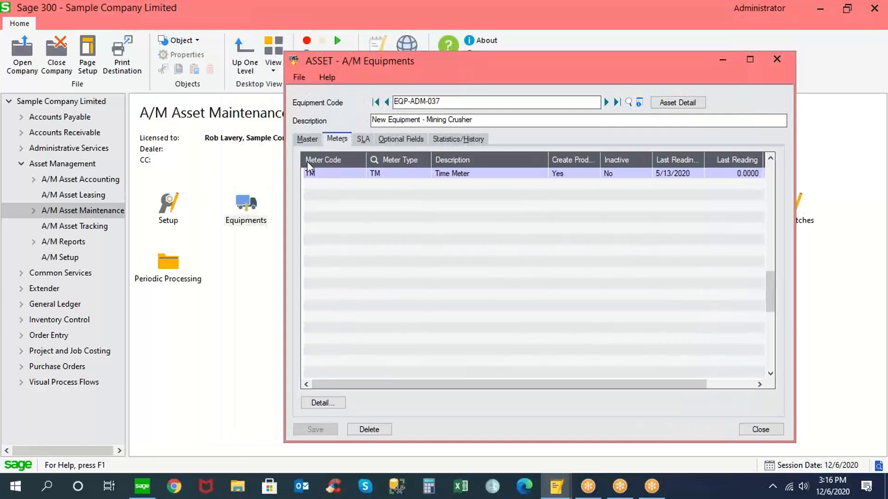
{"action": "left_click", "coordinate": [337, 174]}
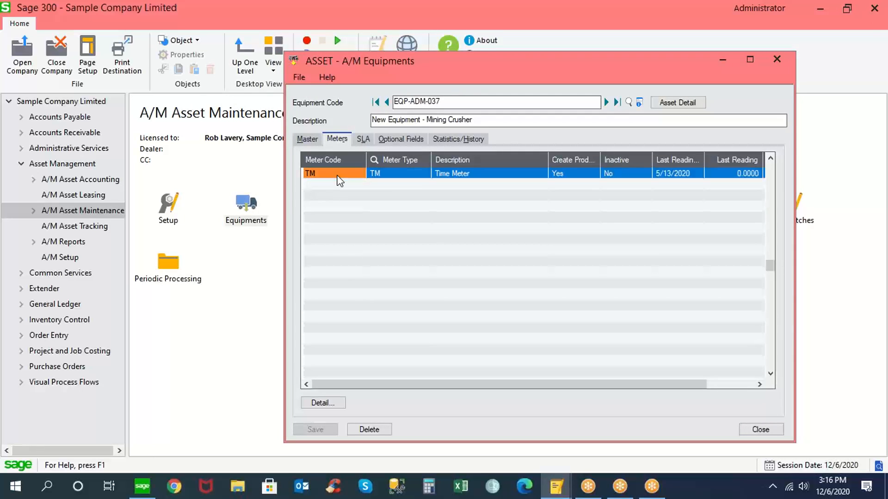
{"action": "left_click", "coordinate": [334, 404]}
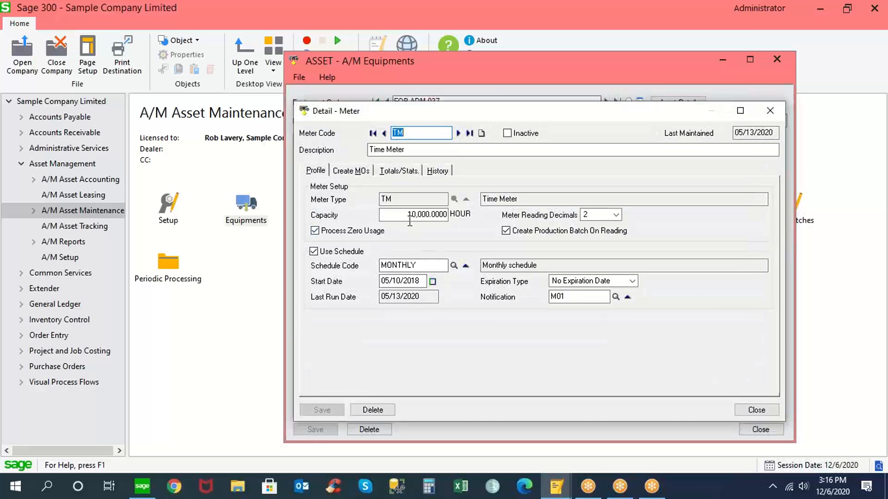
{"action": "left_click_drag", "start_coordinate": [408, 214], "coordinate": [459, 214]}
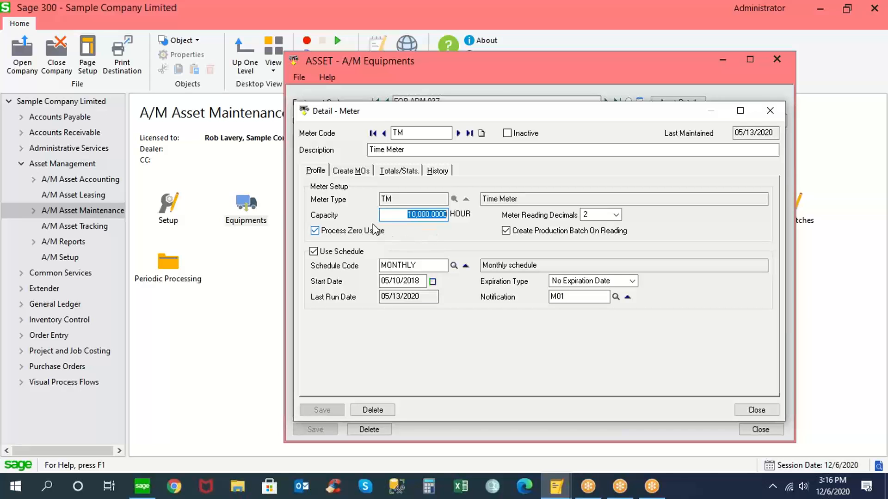
Open the resources of the time meter's maintenance order criterion on line 1.
{"action": "left_click", "coordinate": [370, 171]}
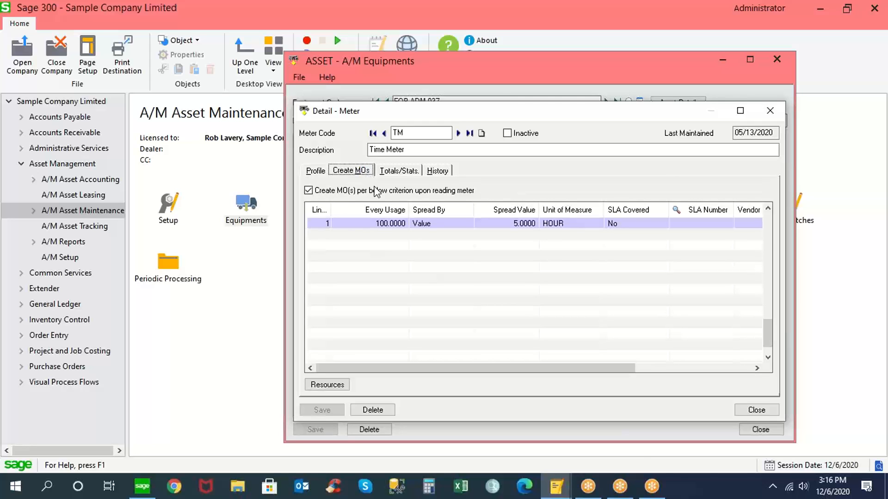
{"action": "left_click", "coordinate": [391, 223]}
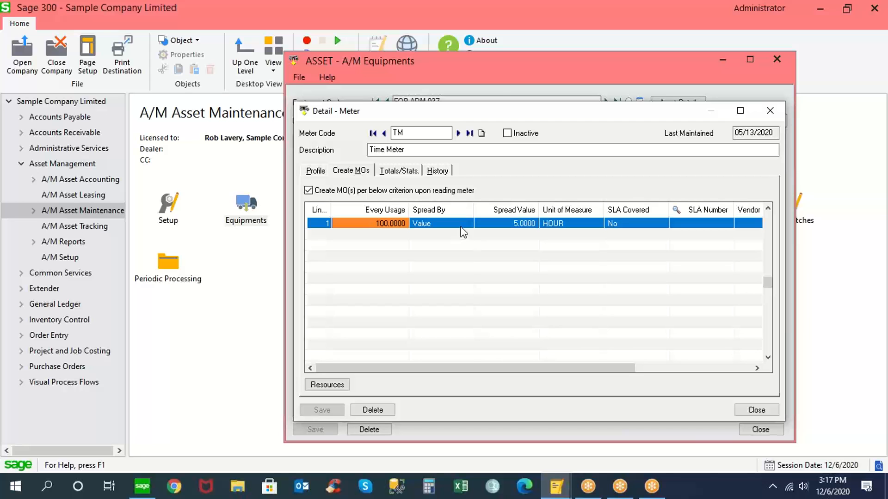
{"action": "left_click", "coordinate": [333, 387]}
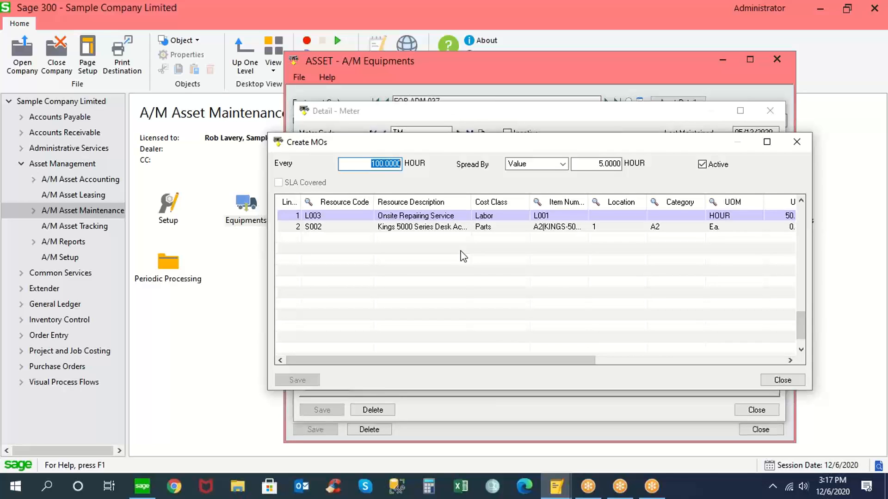
Examine the labor and parts resource lines through the vendor and stock issue columns, widening Vendor Number, and close the resource list.
{"action": "left_click", "coordinate": [497, 227]}
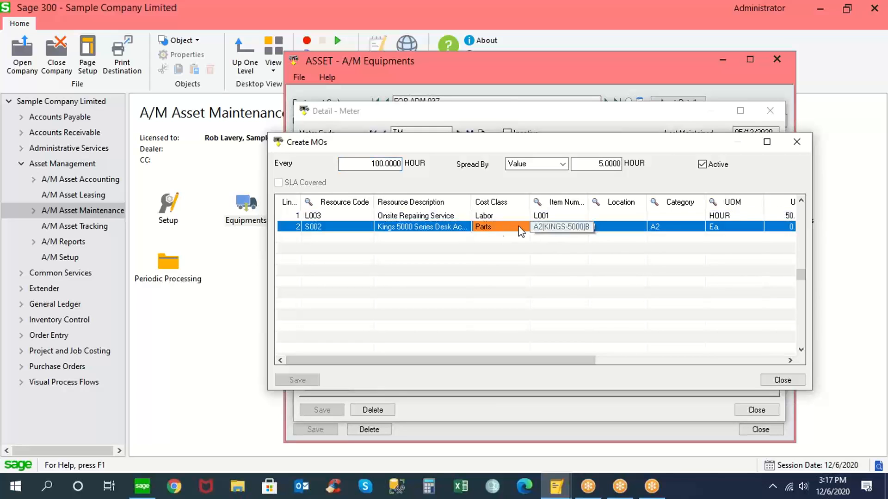
{"action": "left_click", "coordinate": [490, 216]}
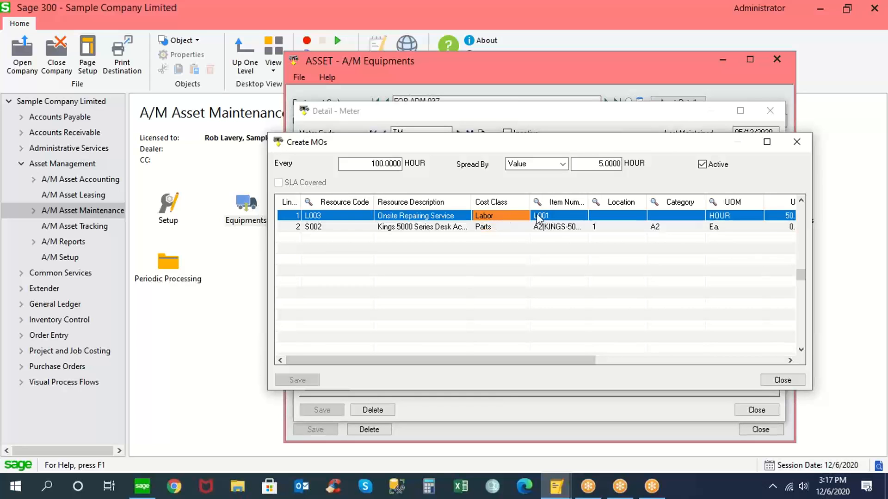
{"action": "left_click_drag", "start_coordinate": [510, 360], "coordinate": [628, 359]}
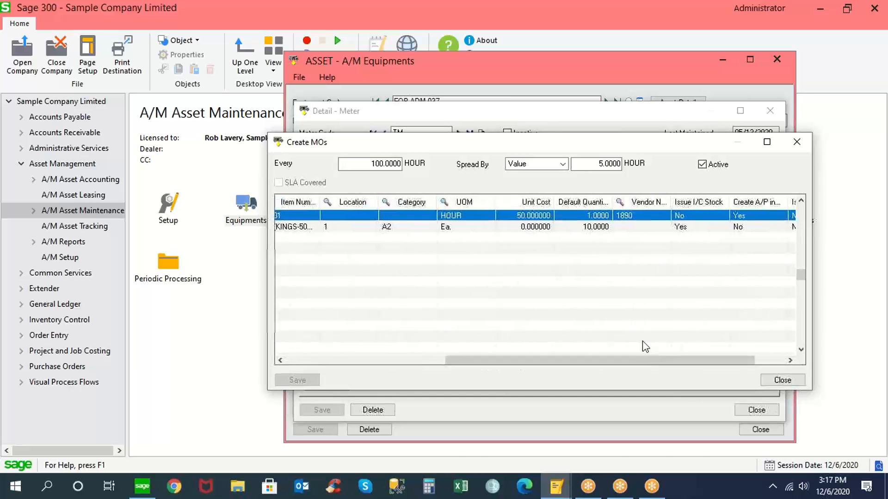
{"action": "left_click", "coordinate": [642, 215]}
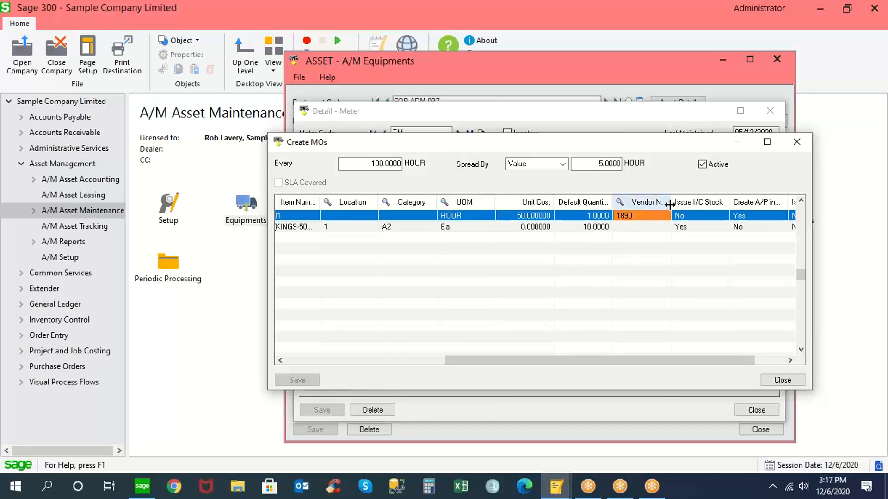
{"action": "left_click_drag", "start_coordinate": [670, 204], "coordinate": [689, 205]}
{"action": "left_click_drag", "start_coordinate": [631, 363], "coordinate": [702, 359]}
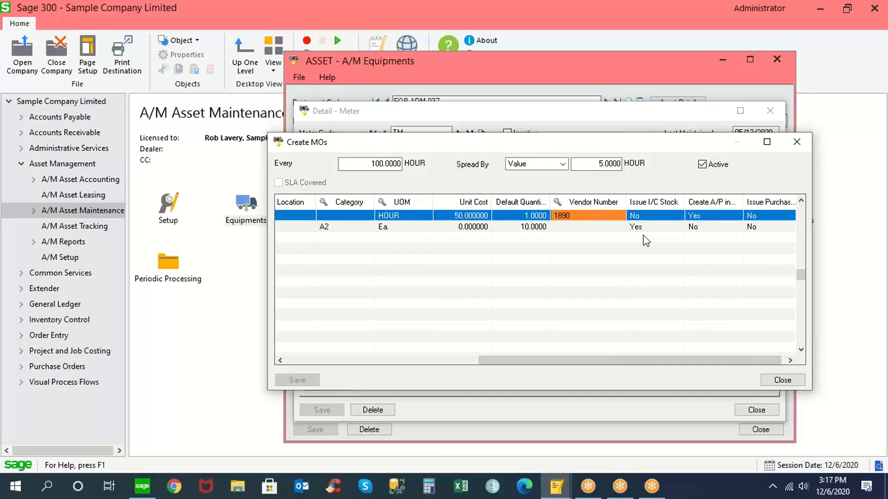
{"action": "left_click_drag", "start_coordinate": [563, 362], "coordinate": [314, 356]}
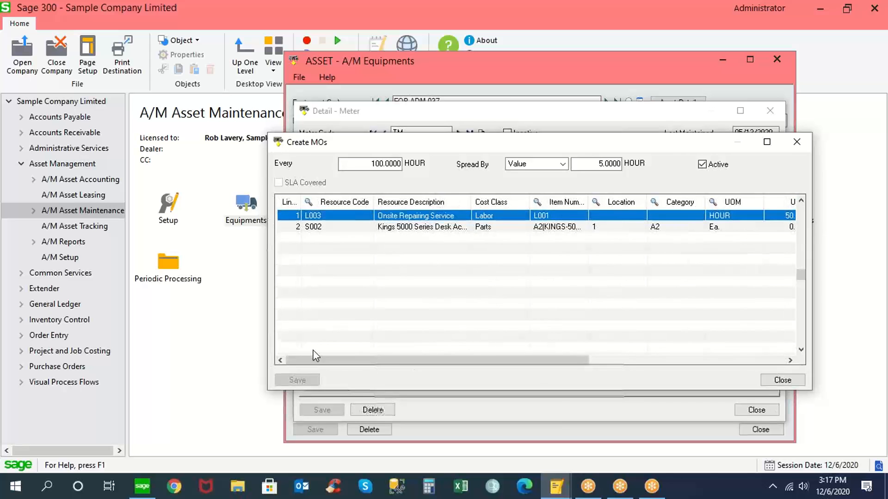
{"action": "left_click", "coordinate": [780, 380]}
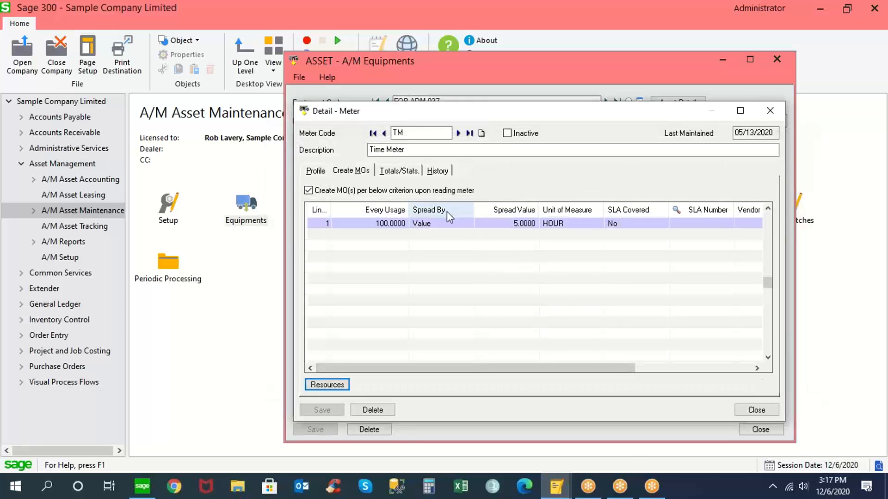
Review the time meter's maintenance order criterion, usage statistics and reading history, and close the meter details.
{"action": "left_click", "coordinate": [397, 225]}
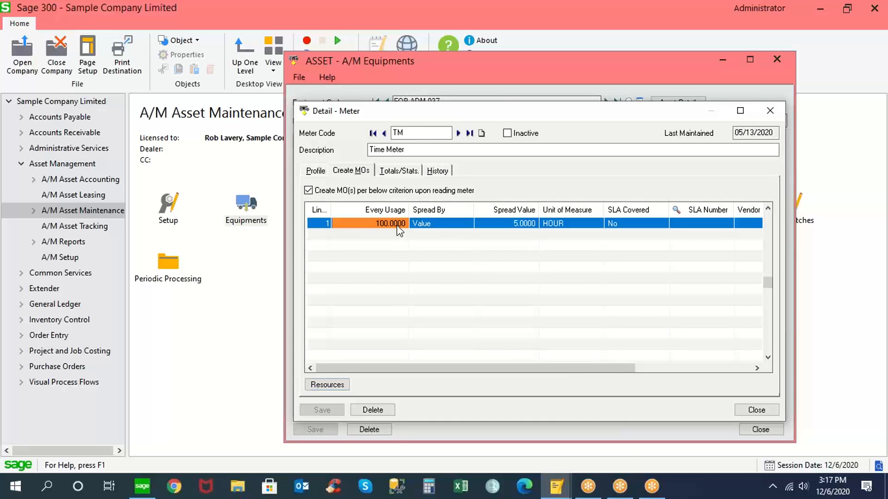
{"action": "left_click", "coordinate": [560, 224]}
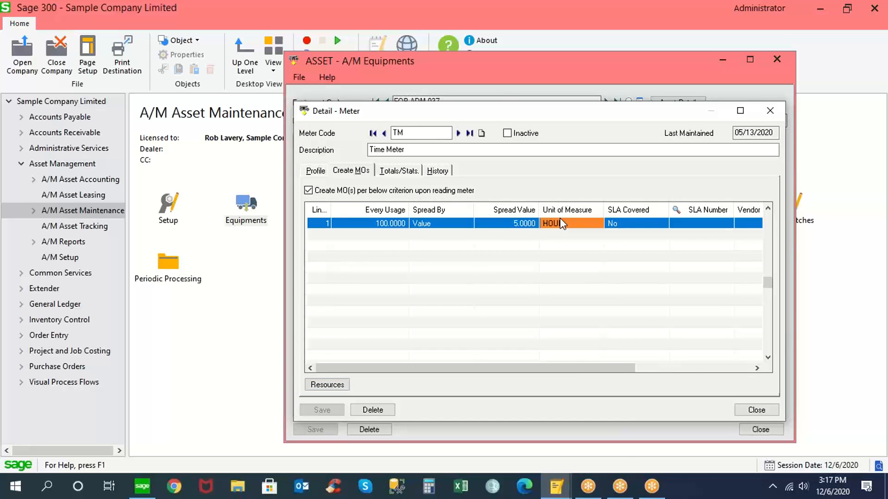
{"action": "left_click", "coordinate": [398, 171]}
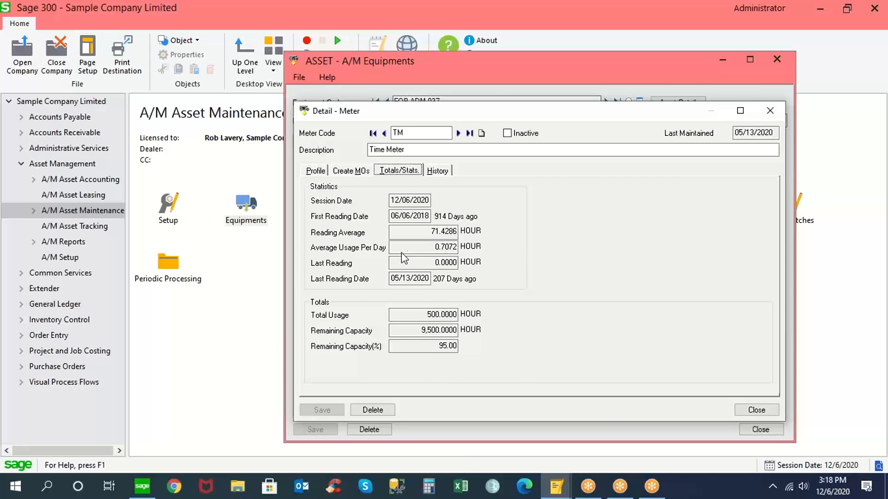
{"action": "left_click", "coordinate": [439, 172]}
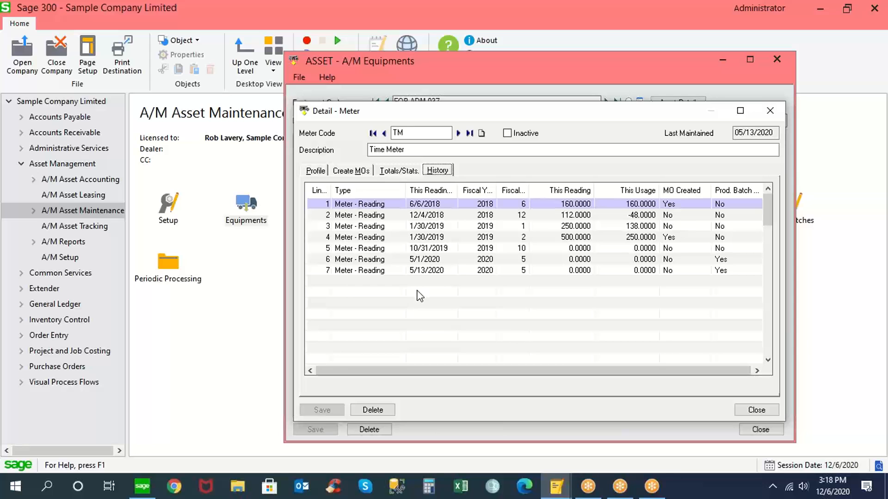
{"action": "left_click_drag", "start_coordinate": [418, 370], "coordinate": [510, 378]}
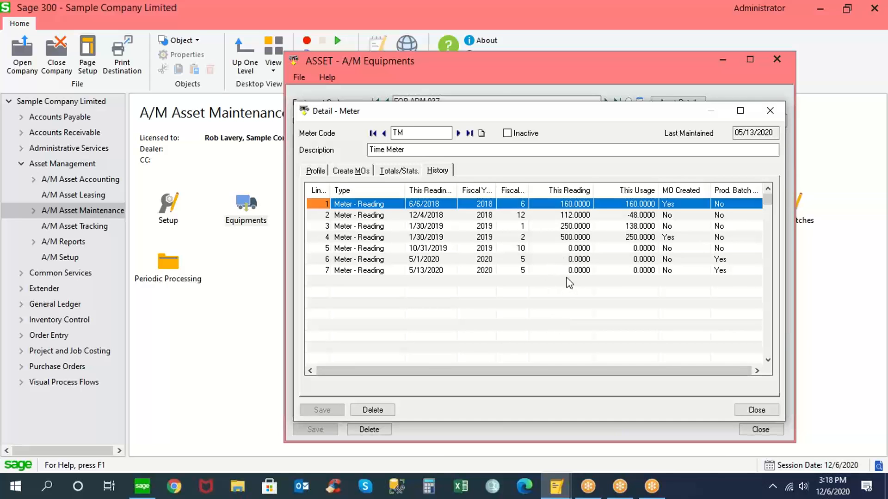
{"action": "left_click", "coordinate": [682, 228]}
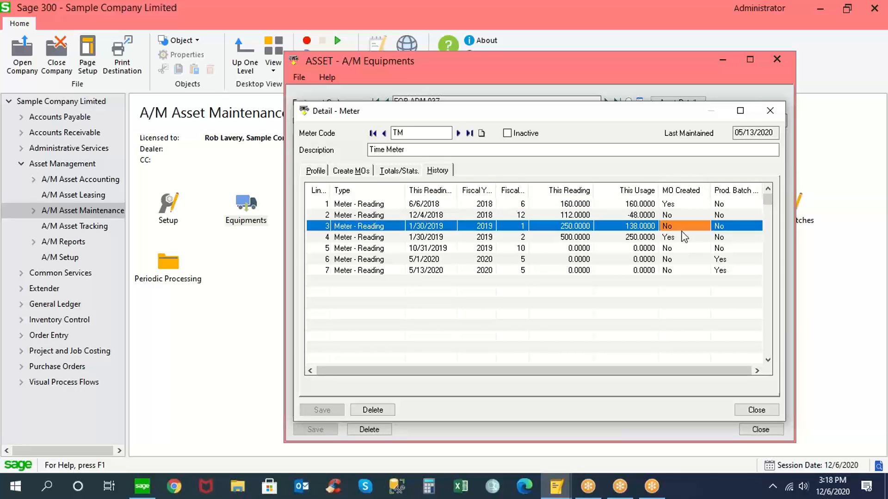
{"action": "left_click", "coordinate": [316, 171]}
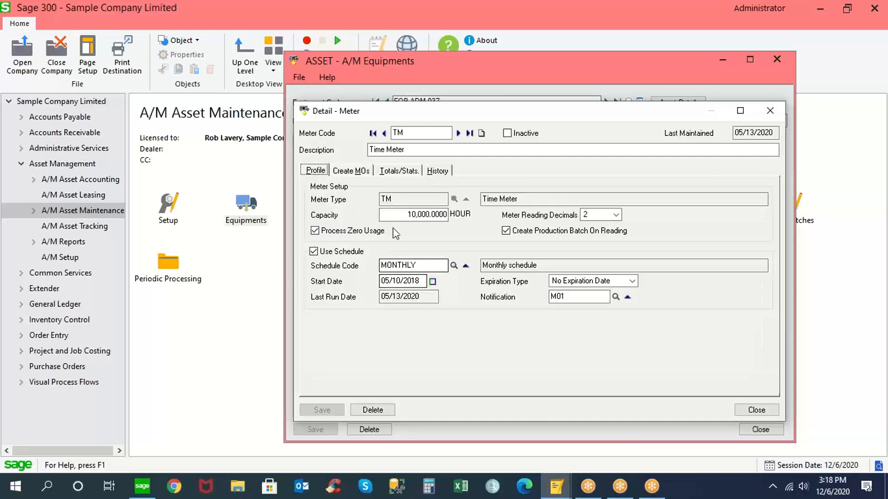
{"action": "left_click", "coordinate": [749, 408]}
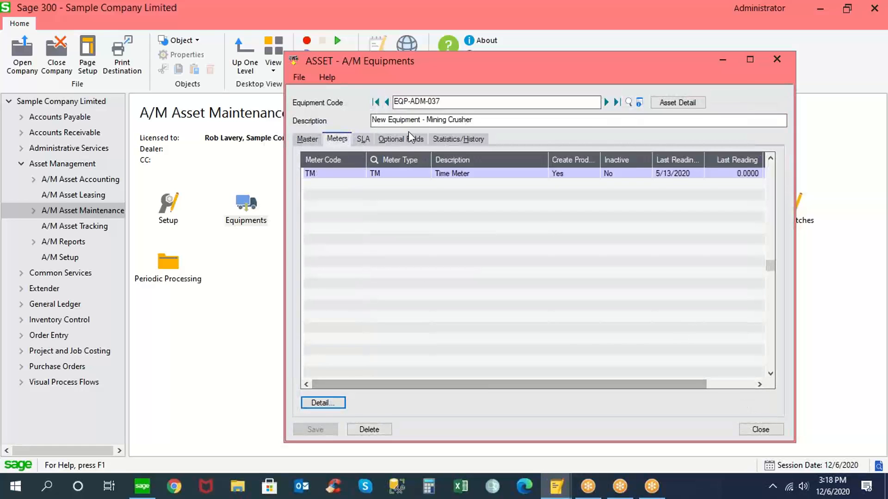
Examine the mining crusher's maintenance statistics and history, including its year-to-date maintenance cost.
{"action": "left_click", "coordinate": [454, 138]}
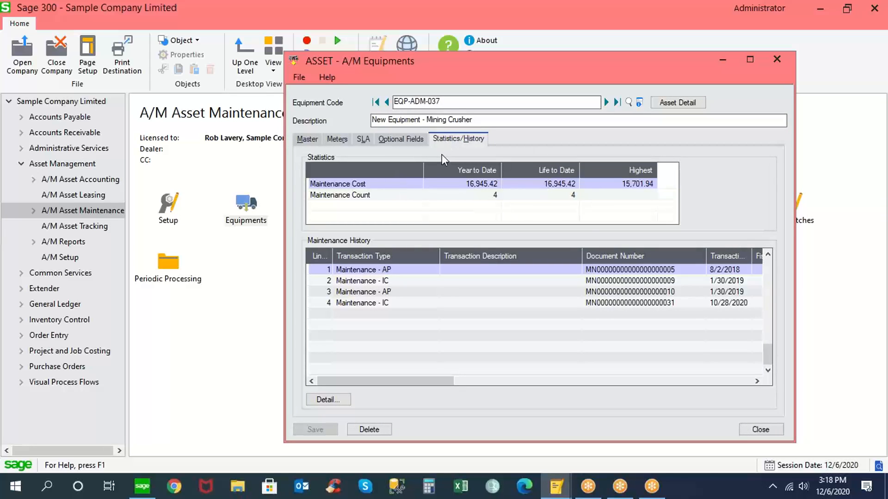
{"action": "left_click", "coordinate": [469, 184]}
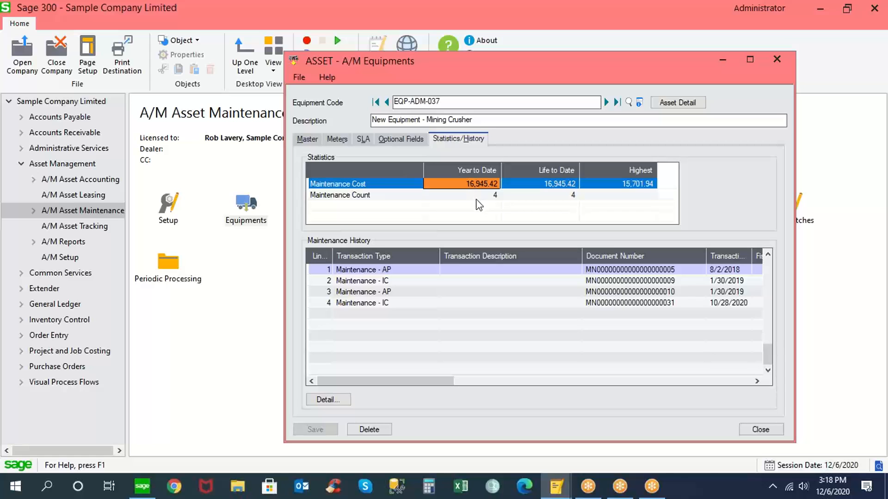
Examine the mining crusher's life-to-date and highest maintenance cost, maintenance count, and the first two maintenance history lines.
{"action": "left_click", "coordinate": [549, 185]}
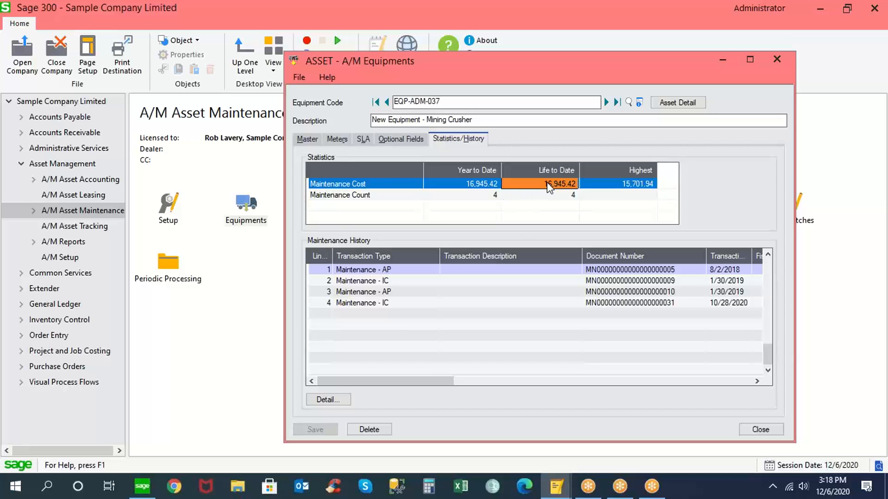
{"action": "left_click", "coordinate": [480, 200]}
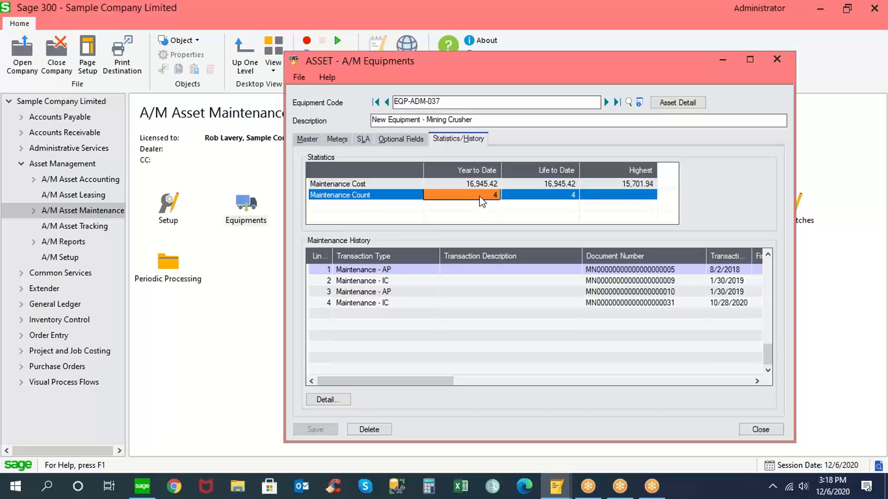
{"action": "left_click", "coordinate": [620, 184]}
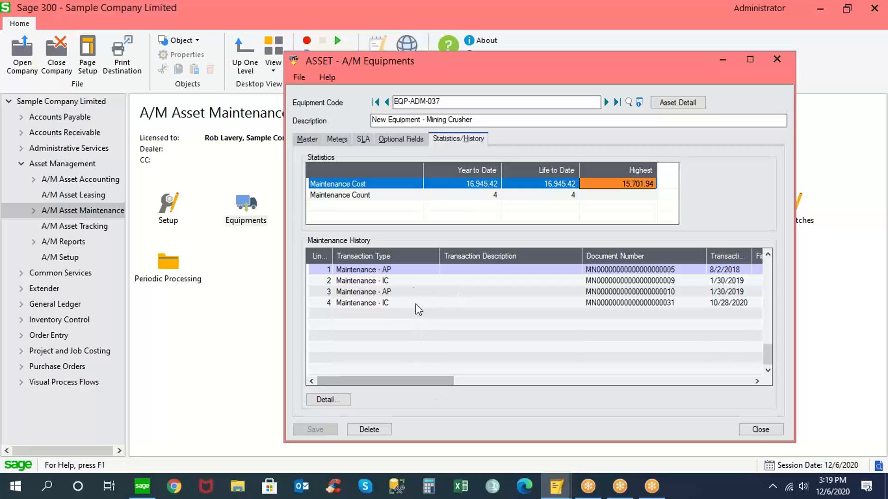
{"action": "left_click", "coordinate": [415, 272]}
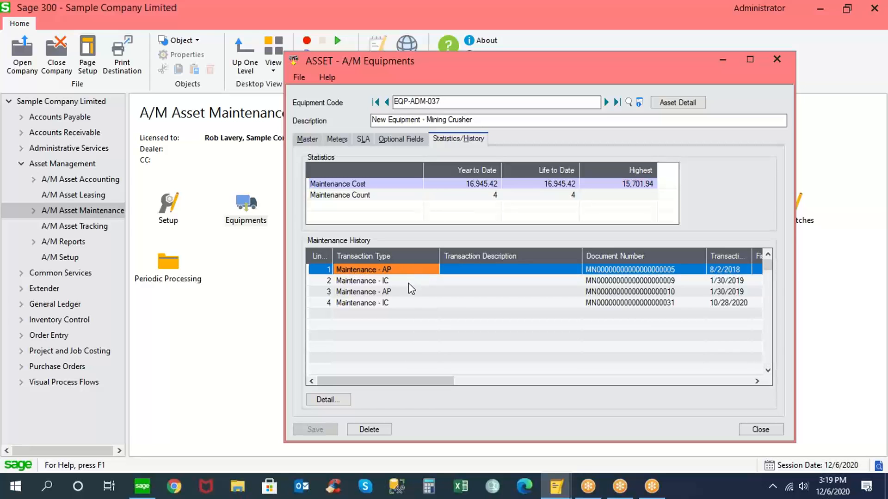
{"action": "left_click", "coordinate": [409, 283]}
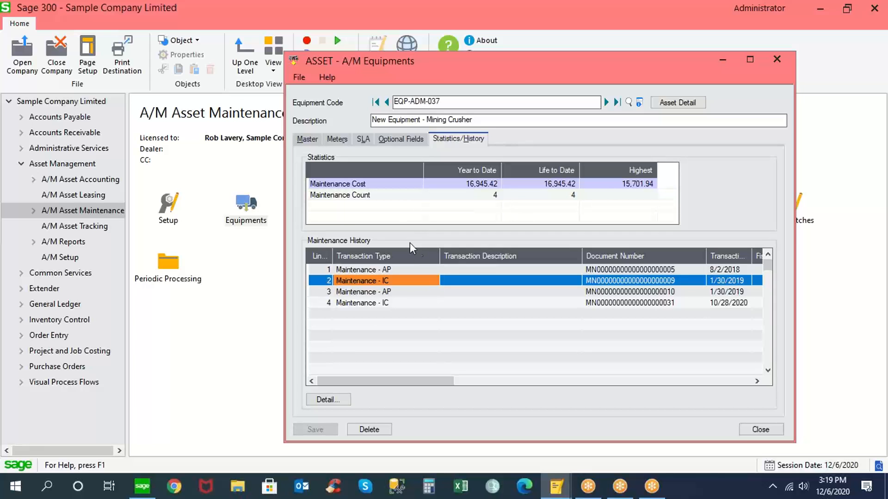
Review the mining crusher's optional fields, service level agreements, meters and master information.
{"action": "left_click", "coordinate": [398, 141]}
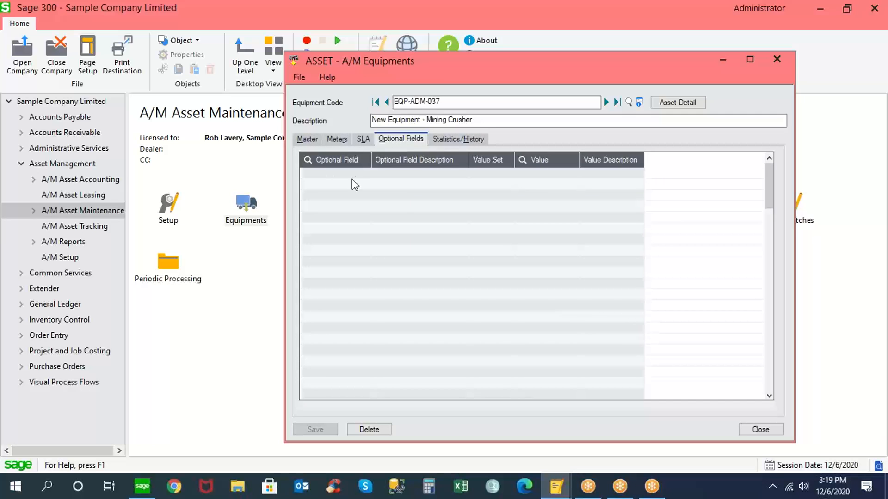
{"action": "left_click", "coordinate": [362, 140]}
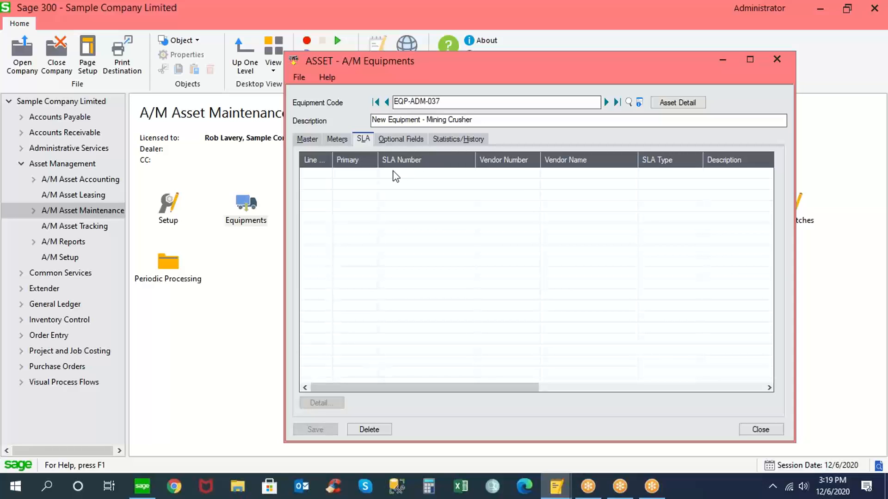
{"action": "left_click", "coordinate": [334, 140]}
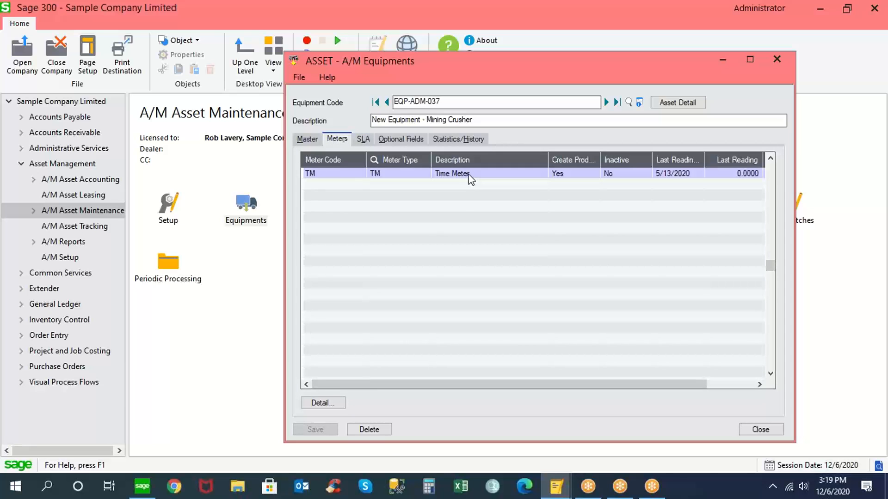
{"action": "left_click", "coordinate": [310, 140]}
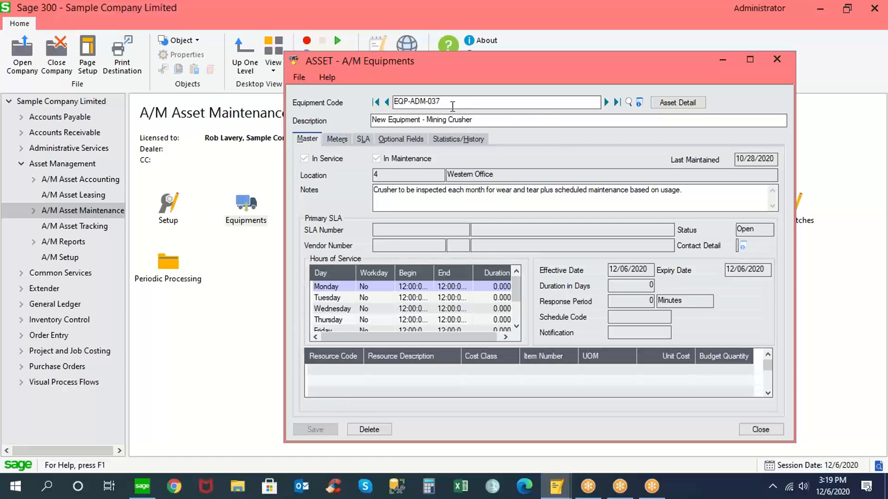
Browse forward through the equipment records to EQP-SAL-019, the 2015 Ford Transit 15 Passenger Bus.
{"action": "left_click_drag", "start_coordinate": [453, 106], "coordinate": [375, 100]}
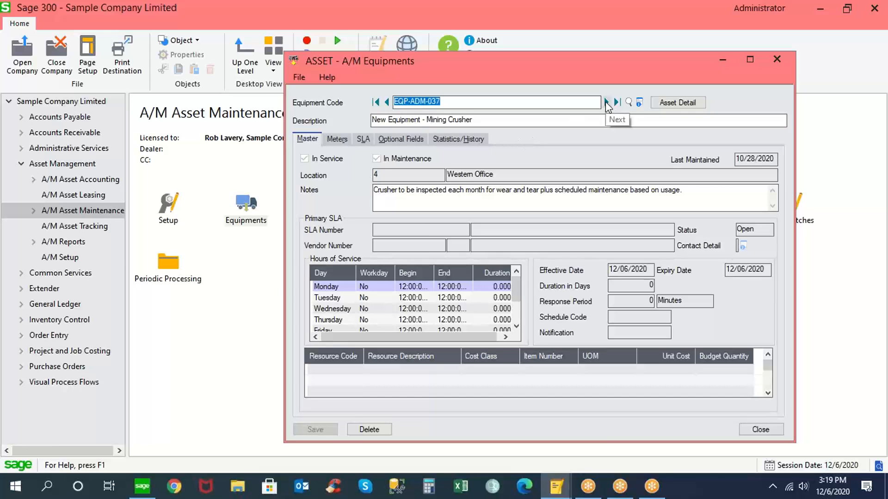
{"action": "left_click", "coordinate": [606, 102]}
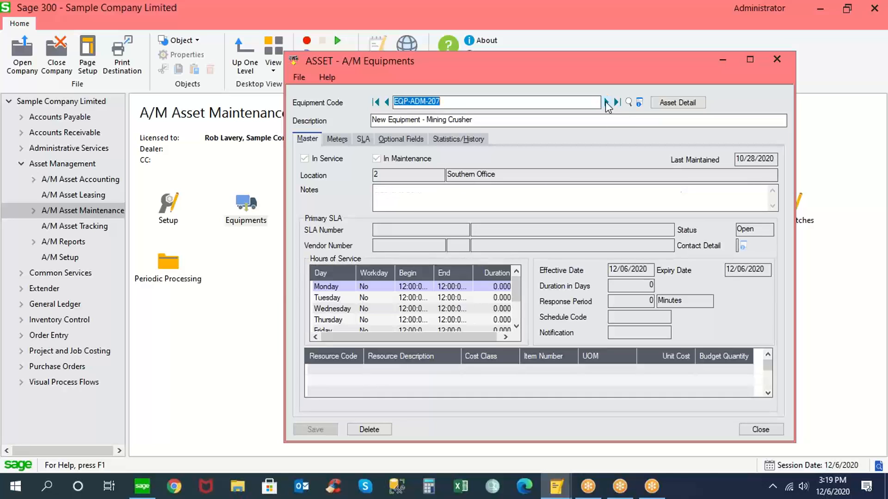
{"action": "left_click", "coordinate": [605, 101]}
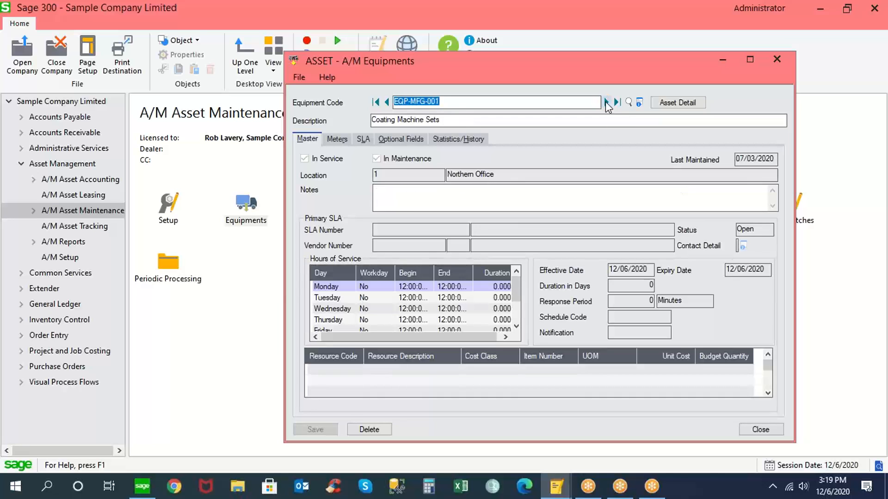
{"action": "left_click", "coordinate": [605, 101]}
{"action": "left_click", "coordinate": [606, 102]}
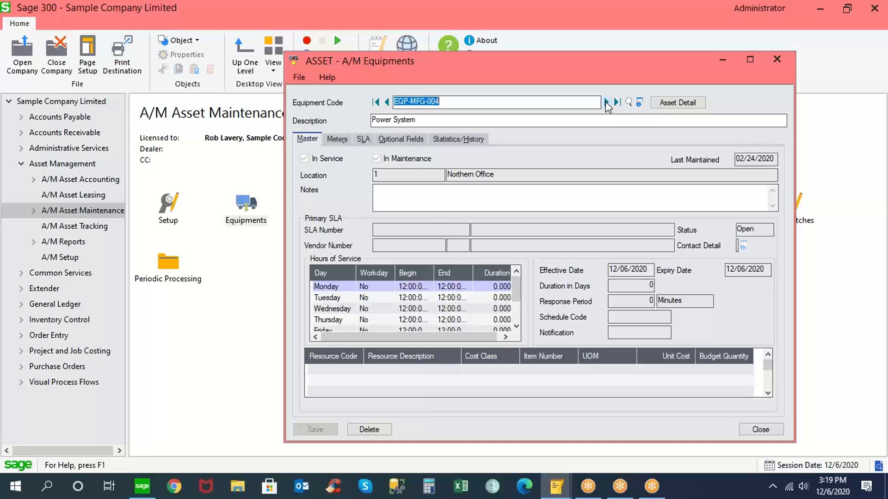
{"action": "left_click", "coordinate": [605, 101]}
{"action": "left_click", "coordinate": [606, 102]}
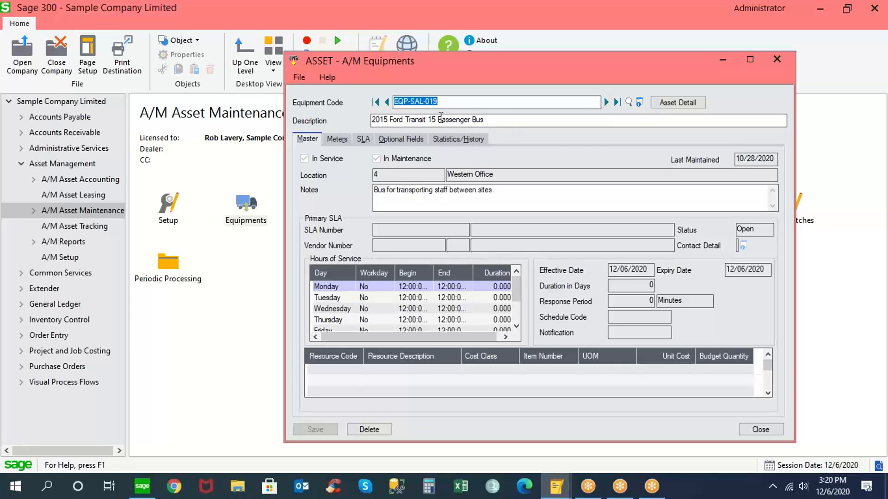
Open the details of the passenger bus's mileage meter and check its capacity.
{"action": "left_click", "coordinate": [342, 138]}
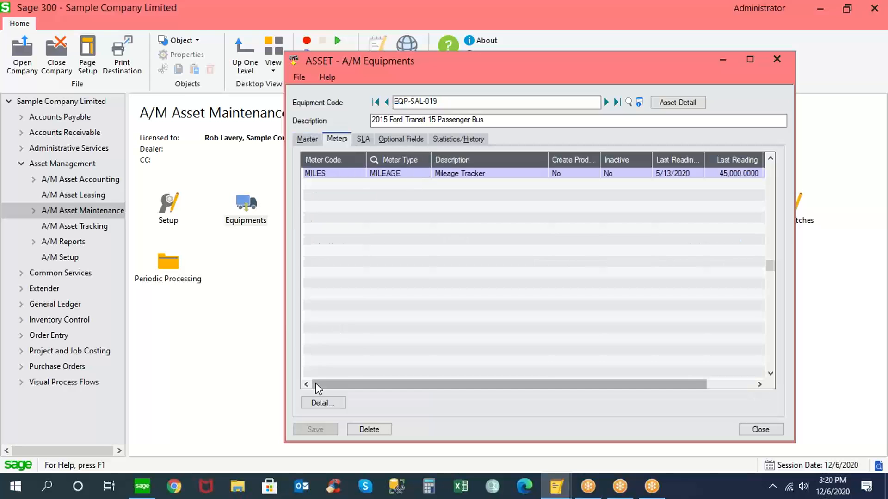
{"action": "left_click", "coordinate": [323, 403]}
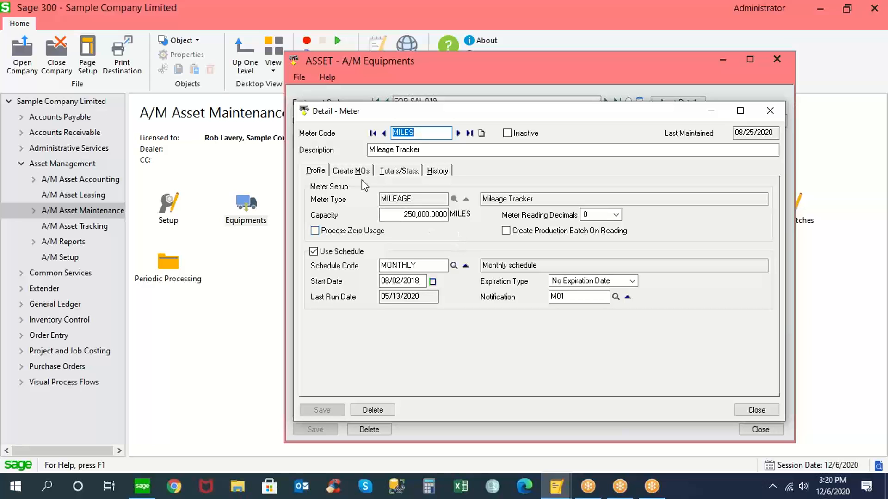
{"action": "left_click_drag", "start_coordinate": [397, 215], "coordinate": [467, 219]}
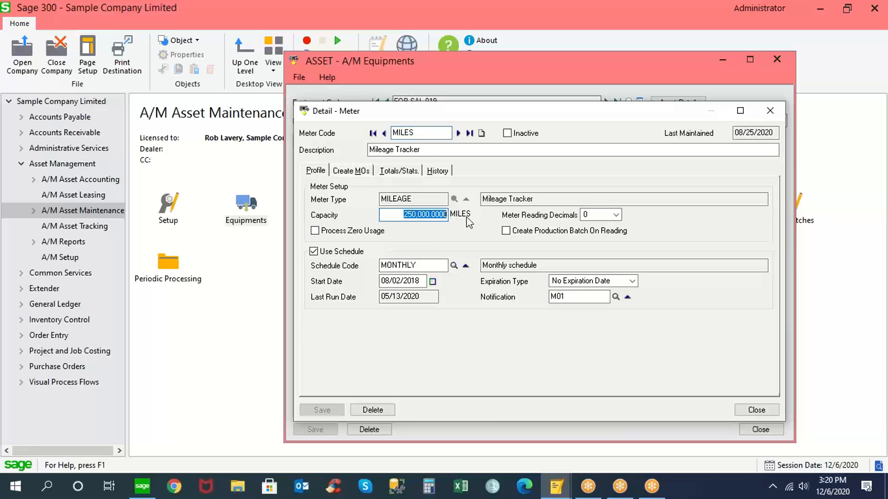
Examine the mileage meter's maintenance order criterion and its resource lines, and close the resource list.
{"action": "left_click", "coordinate": [362, 172]}
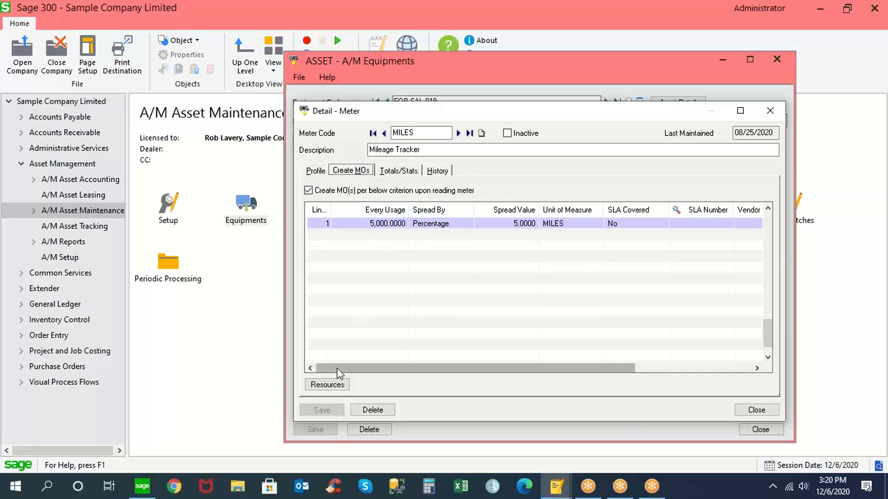
{"action": "left_click", "coordinate": [346, 383]}
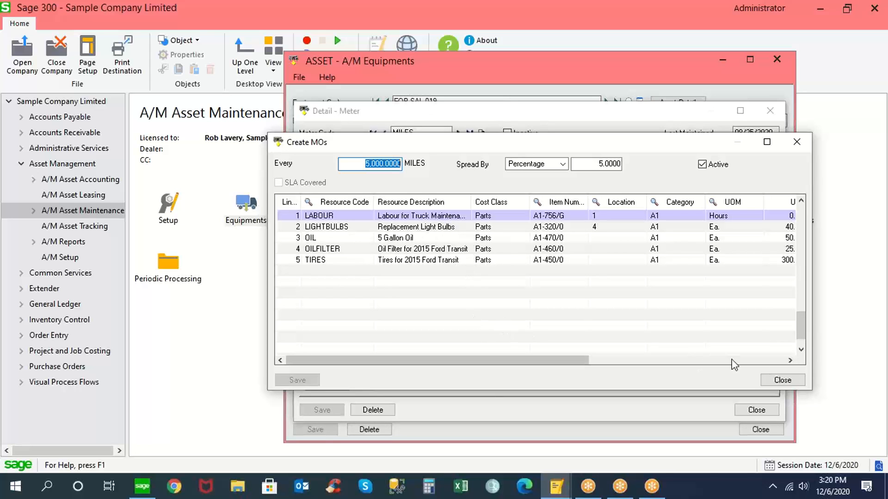
{"action": "left_click", "coordinate": [783, 380]}
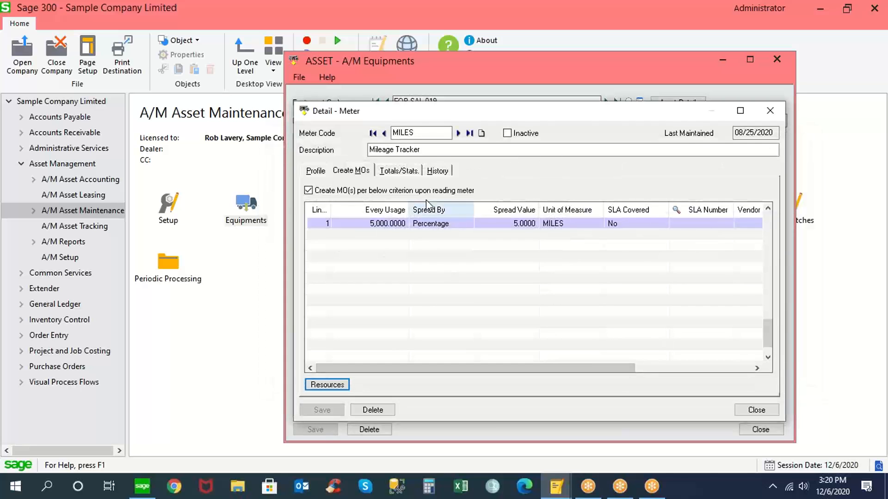
Review the mileage meter's reading history and profile, and close the meter details and the equipment record.
{"action": "left_click", "coordinate": [437, 170]}
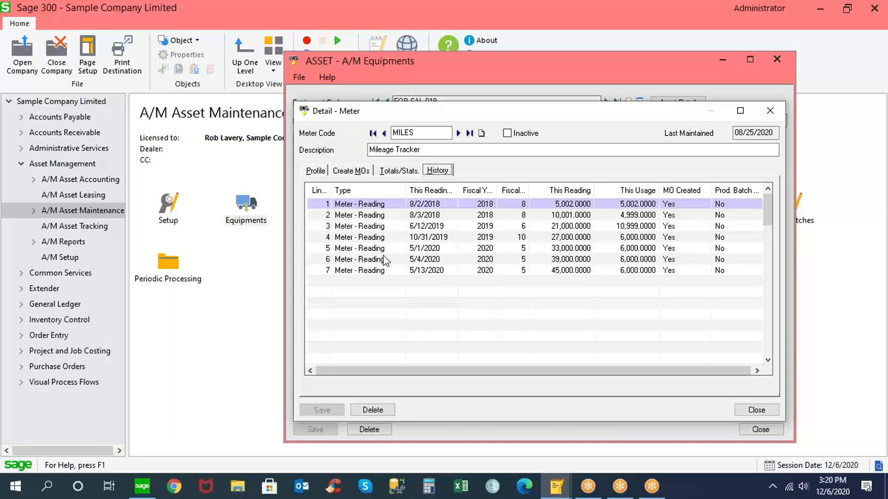
{"action": "left_click", "coordinate": [316, 171]}
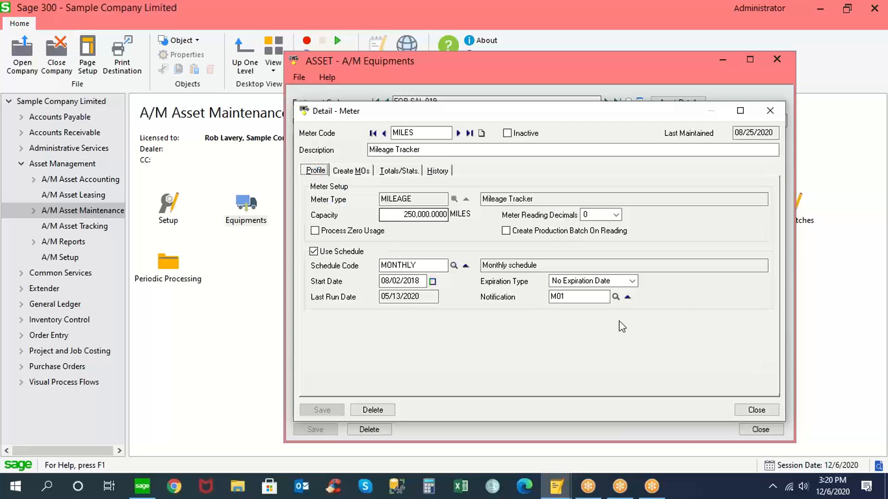
{"action": "left_click", "coordinate": [757, 410]}
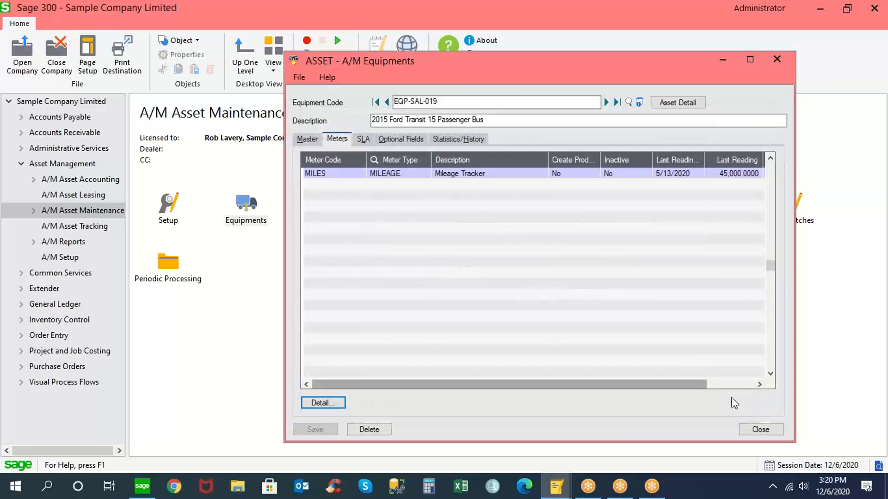
{"action": "left_click", "coordinate": [761, 429]}
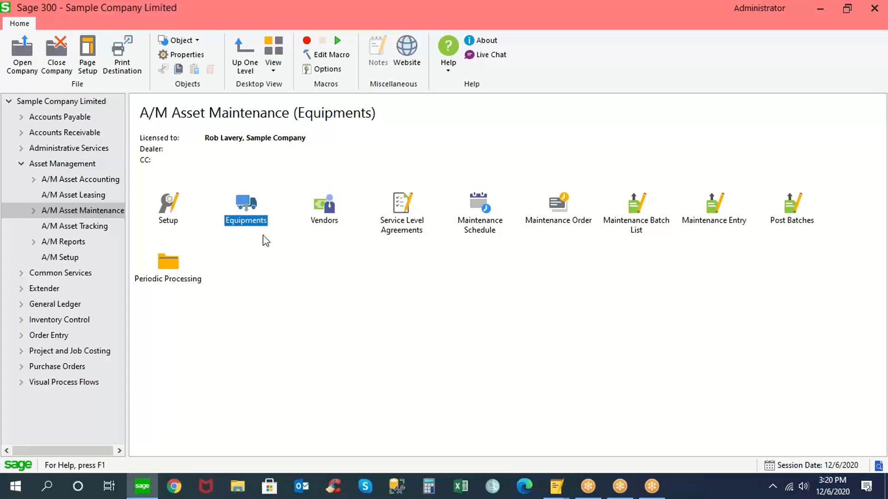
Open the asset maintenance resources setup and examine the description and vendor number of resource L001.
{"action": "double_click", "coordinate": [170, 206]}
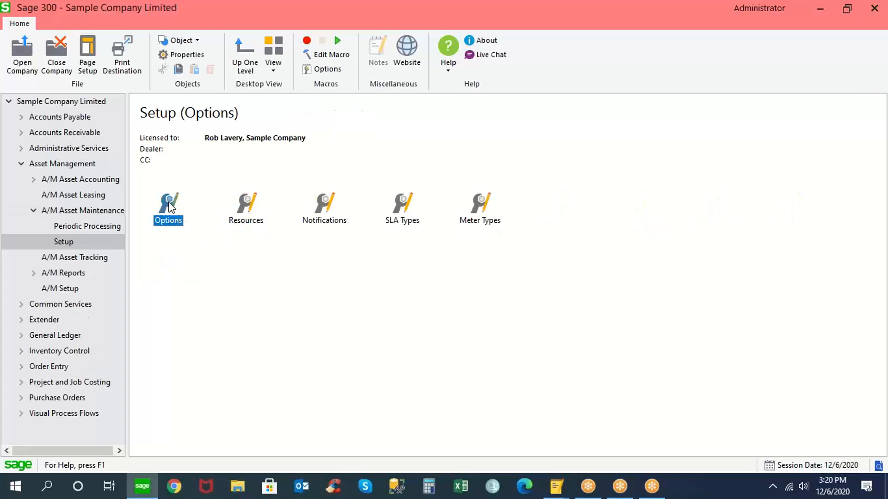
{"action": "left_click", "coordinate": [247, 205]}
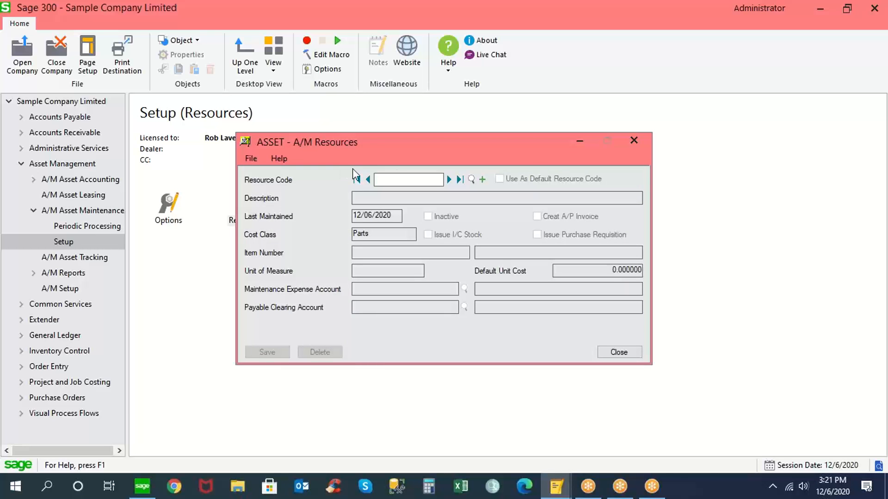
{"action": "left_click", "coordinate": [448, 180]}
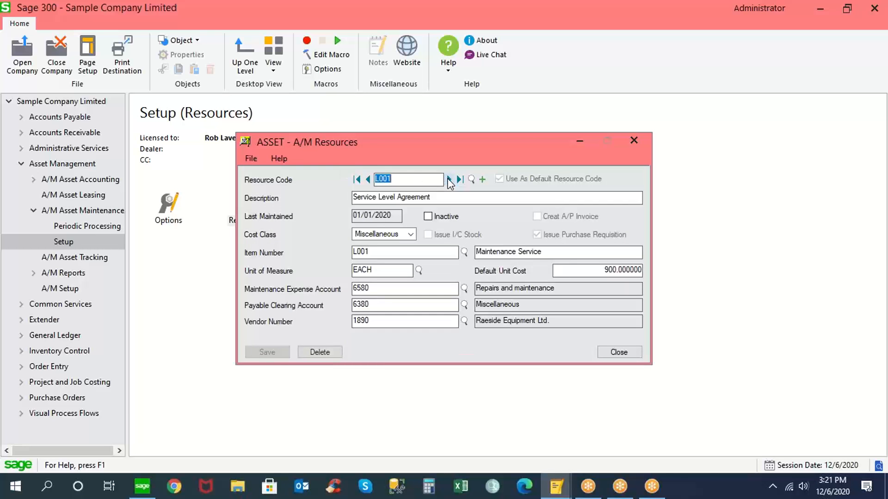
{"action": "left_click_drag", "start_coordinate": [442, 198], "coordinate": [350, 201]}
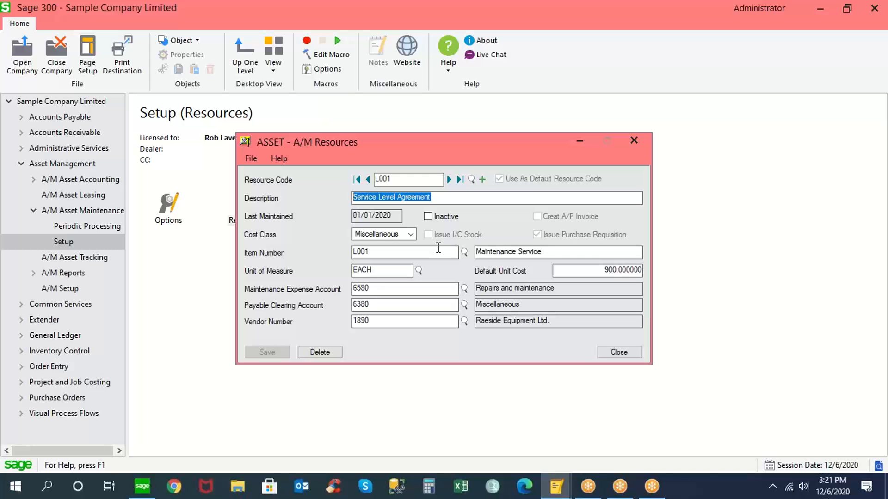
{"action": "left_click", "coordinate": [387, 322]}
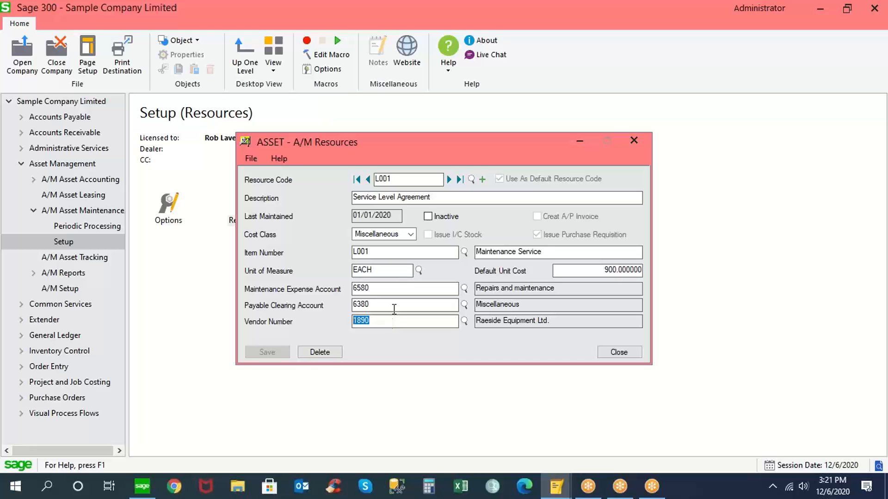
{"action": "left_click_drag", "start_coordinate": [428, 198], "coordinate": [347, 201]}
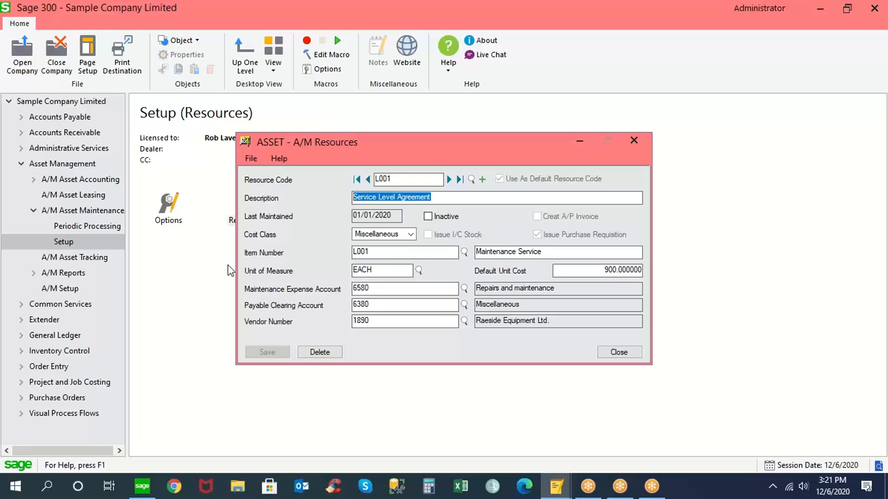
Go to resource L002, Hotline Support Service, and check its vendor number and default unit cost.
{"action": "left_click", "coordinate": [448, 179]}
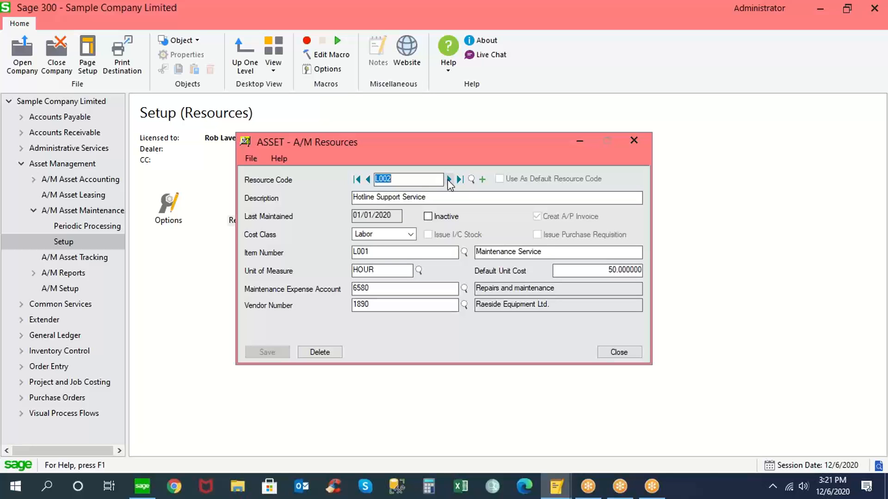
{"action": "left_click_drag", "start_coordinate": [385, 307], "coordinate": [342, 308]}
{"action": "left_click", "coordinate": [601, 273]}
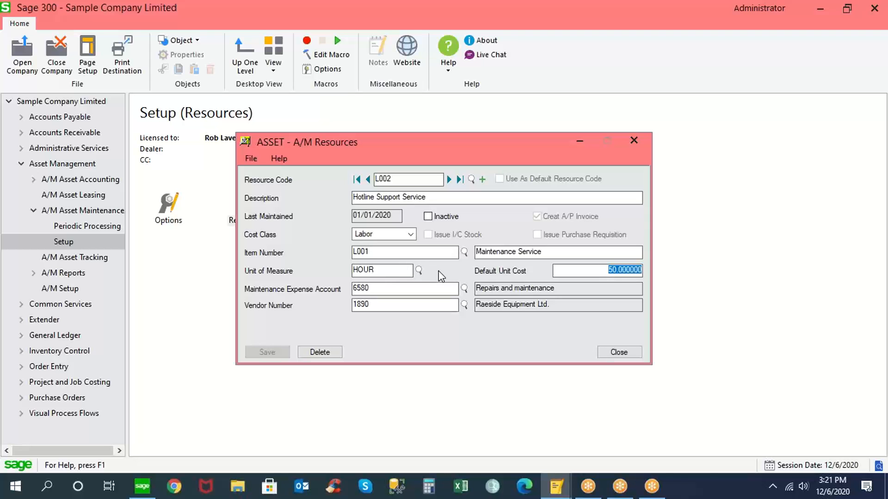
Browse past resource L003 to the LABOUR resource and check its item number.
{"action": "left_click", "coordinate": [448, 179]}
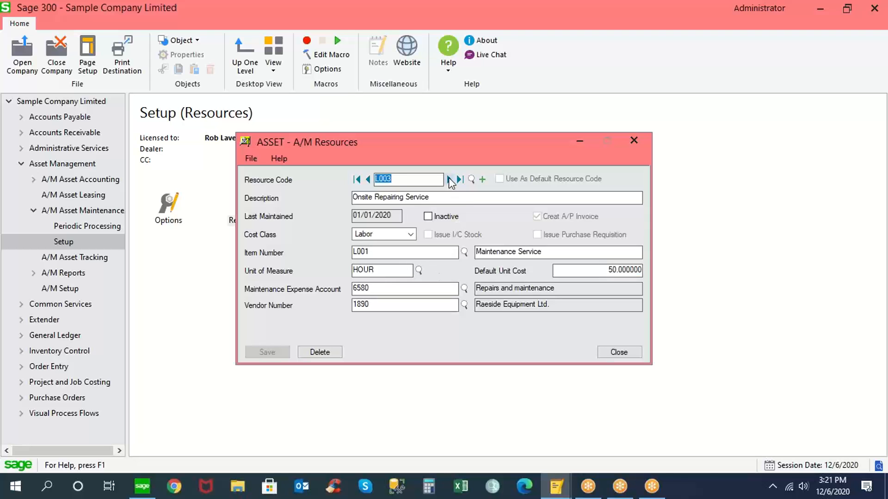
{"action": "left_click", "coordinate": [449, 180]}
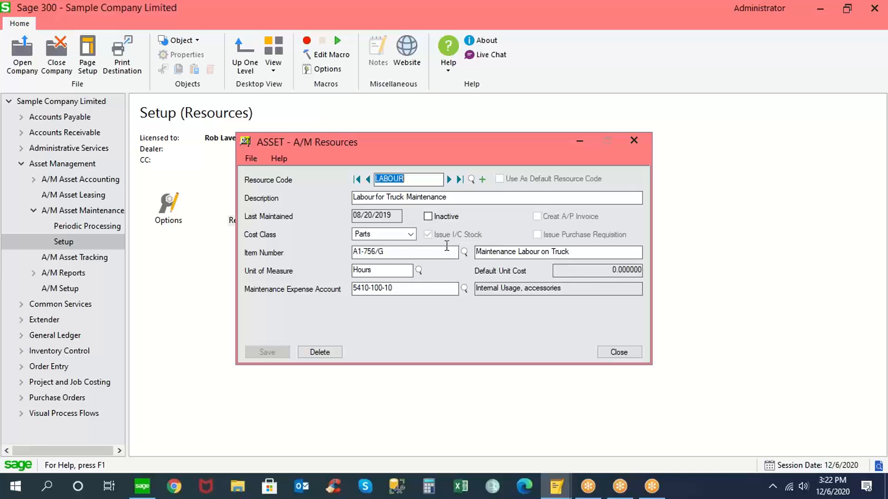
{"action": "left_click_drag", "start_coordinate": [411, 252], "coordinate": [331, 255]}
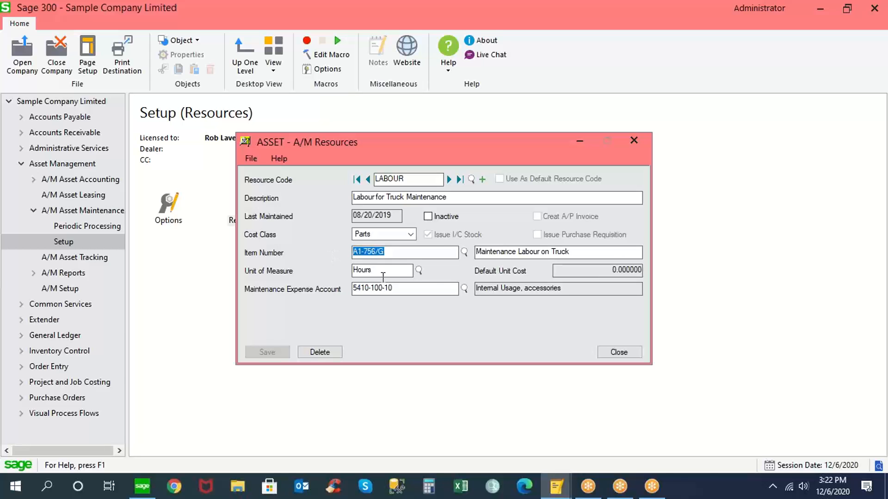
Browse past the LIGHTBULBS resource to MEC001, Internal Mechanic Labour, and check its payable clearing account.
{"action": "left_click", "coordinate": [449, 179]}
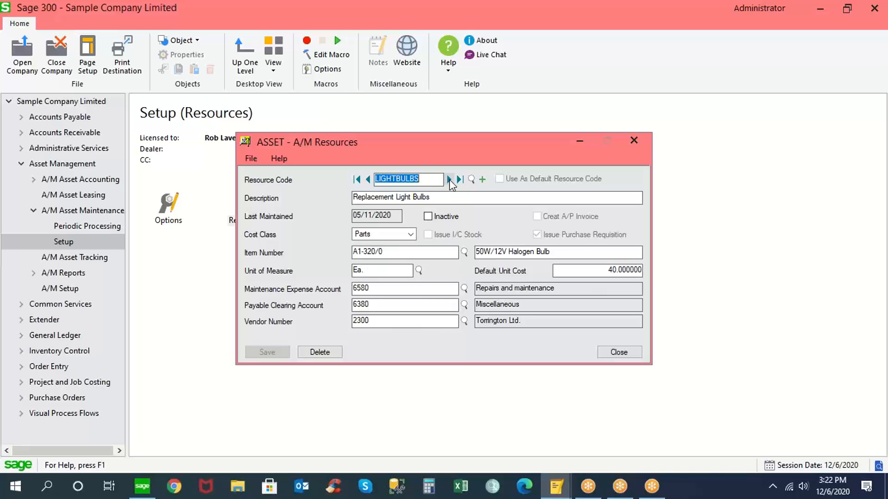
{"action": "left_click", "coordinate": [449, 179]}
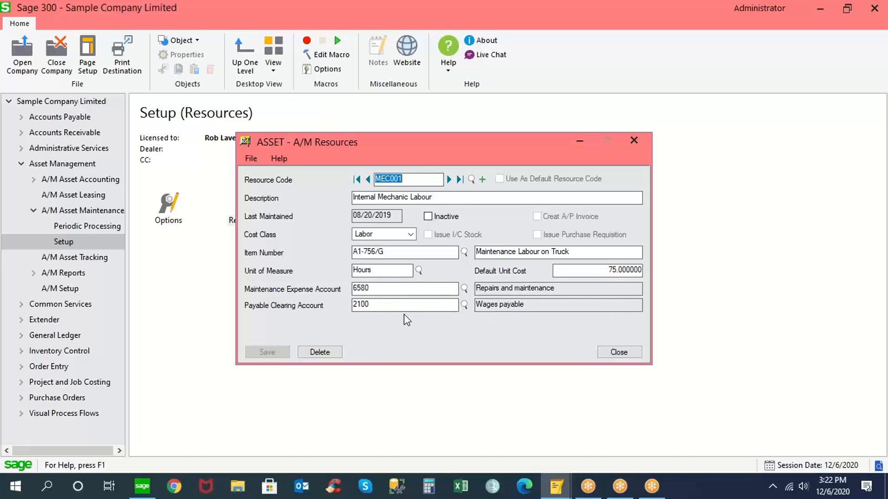
{"action": "left_click_drag", "start_coordinate": [387, 307], "coordinate": [339, 305]}
View the cost class options for MEC001, keeping Labor, check its default unit cost and close the resource setup.
{"action": "left_click", "coordinate": [412, 233]}
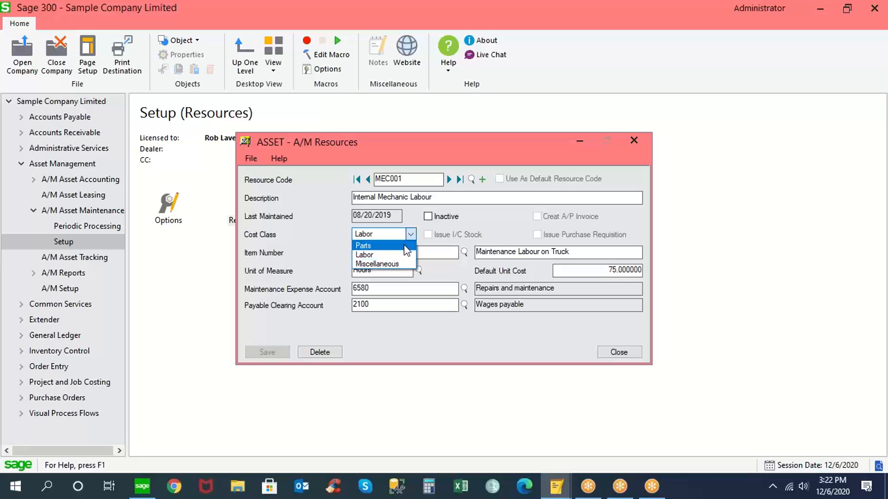
{"action": "left_click", "coordinate": [403, 256]}
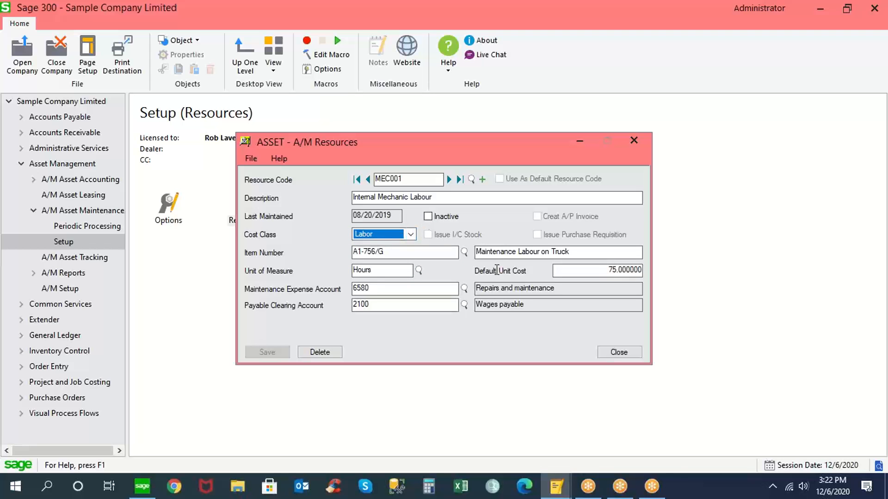
{"action": "left_click", "coordinate": [592, 271]}
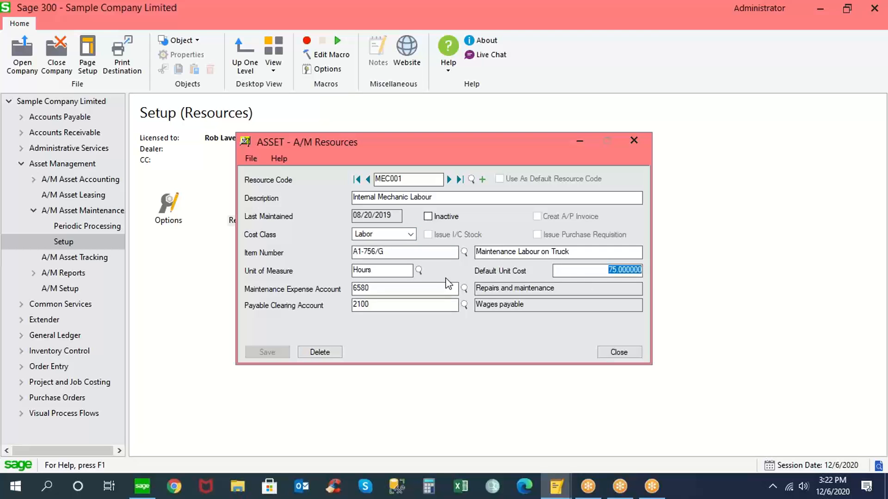
{"action": "left_click", "coordinate": [617, 352]}
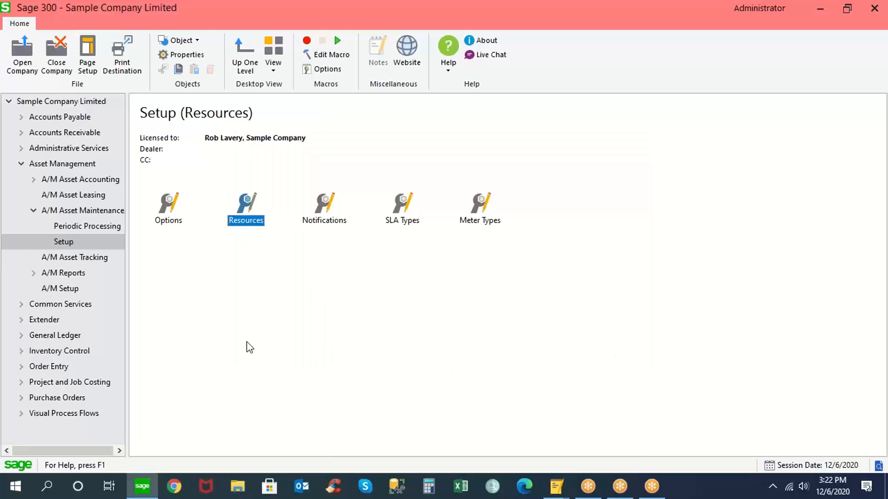
Open the meter types setup, review the EM record and the list of all meter types, and close the setup.
{"action": "double_click", "coordinate": [474, 212]}
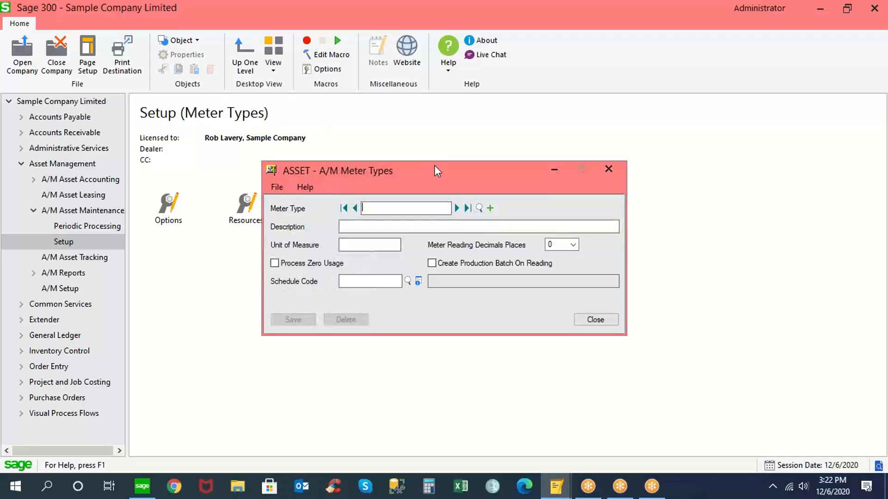
{"action": "left_click", "coordinate": [457, 208]}
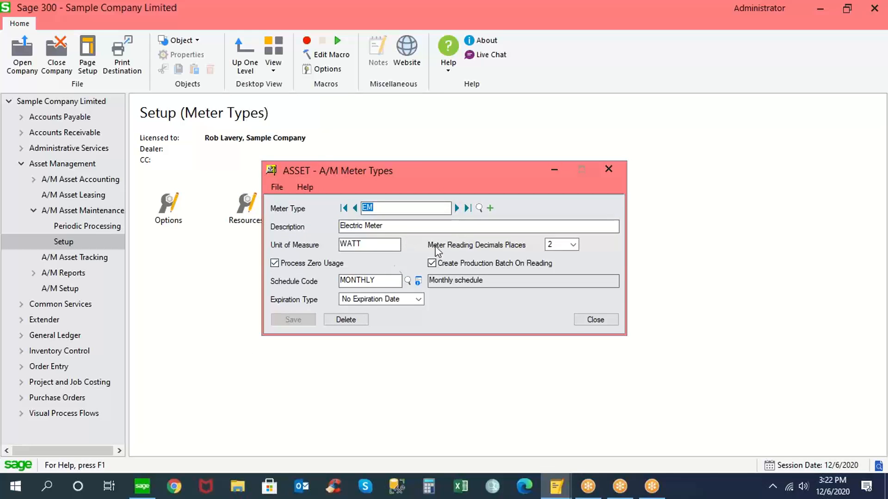
{"action": "left_click", "coordinate": [480, 209]}
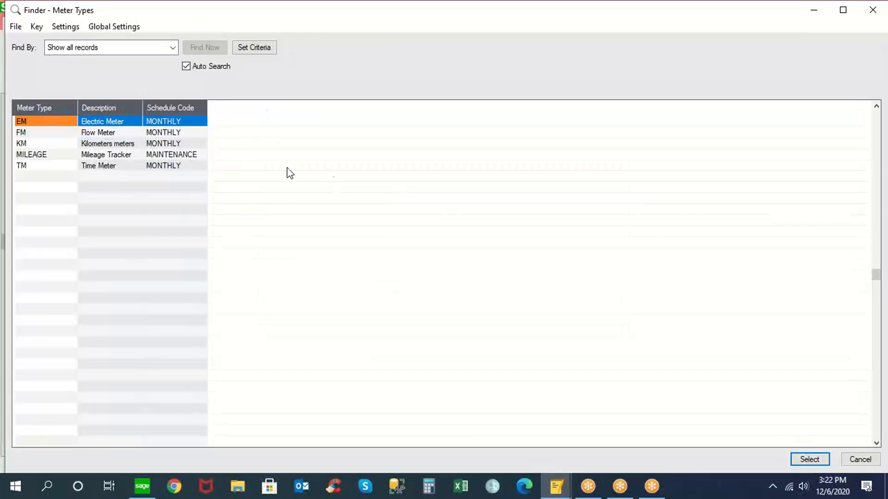
{"action": "left_click_drag", "start_coordinate": [206, 108], "coordinate": [260, 113]}
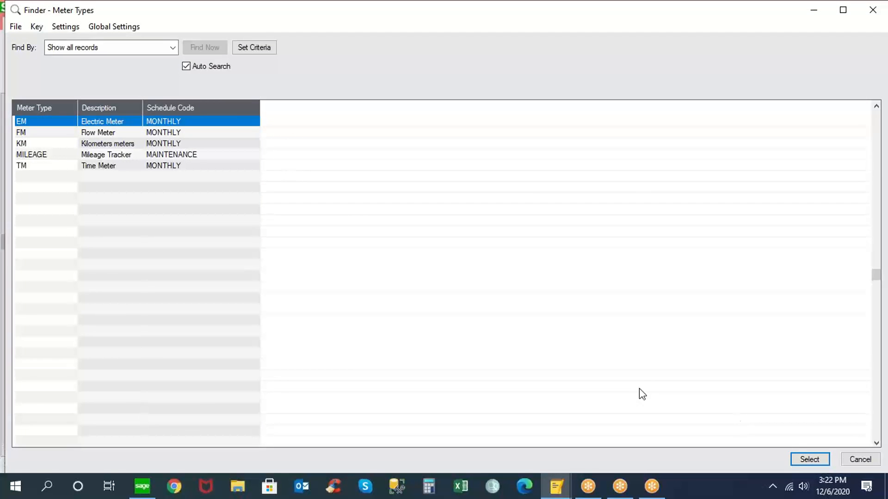
{"action": "left_click", "coordinate": [858, 460]}
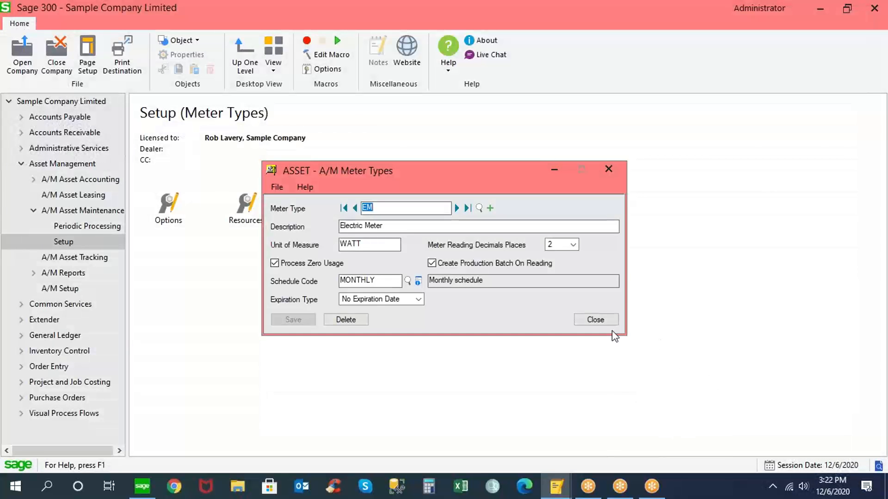
{"action": "left_click", "coordinate": [595, 320]}
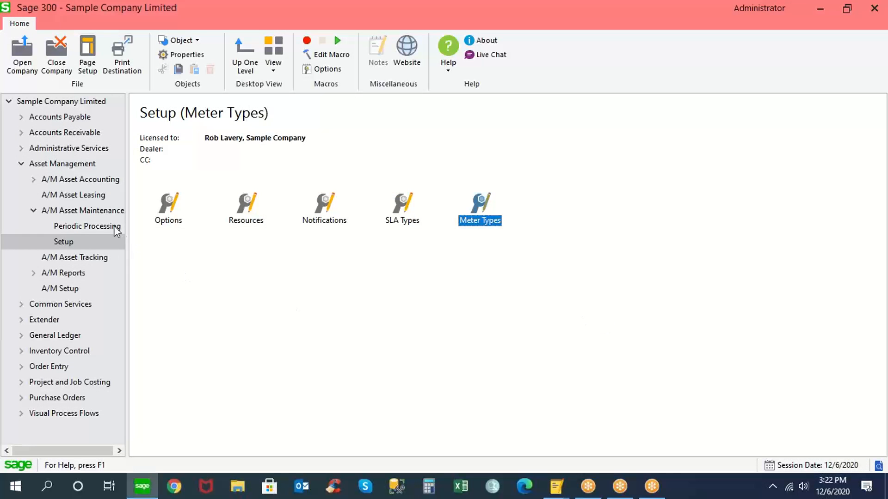
Open Meter Reading Processing from the asset maintenance periodic processing, review the equipment meters and their last readings, and close it.
{"action": "left_click", "coordinate": [110, 212]}
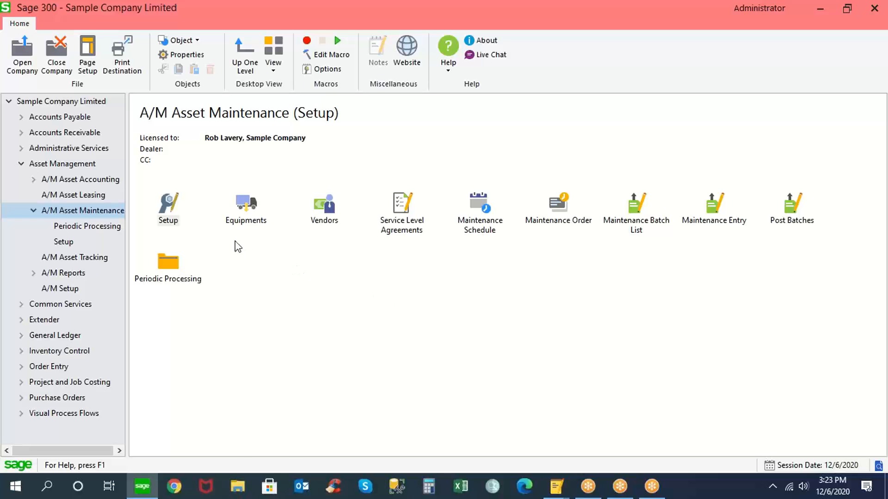
{"action": "double_click", "coordinate": [174, 266]}
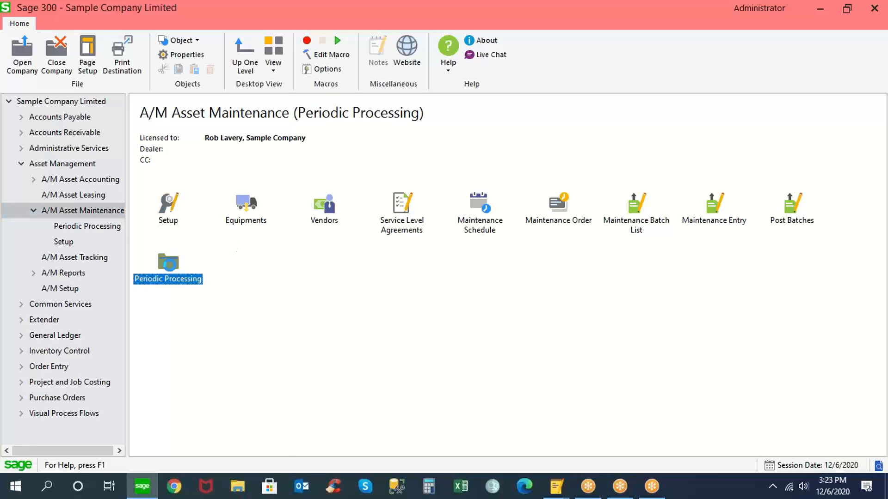
{"action": "double_click", "coordinate": [473, 211]}
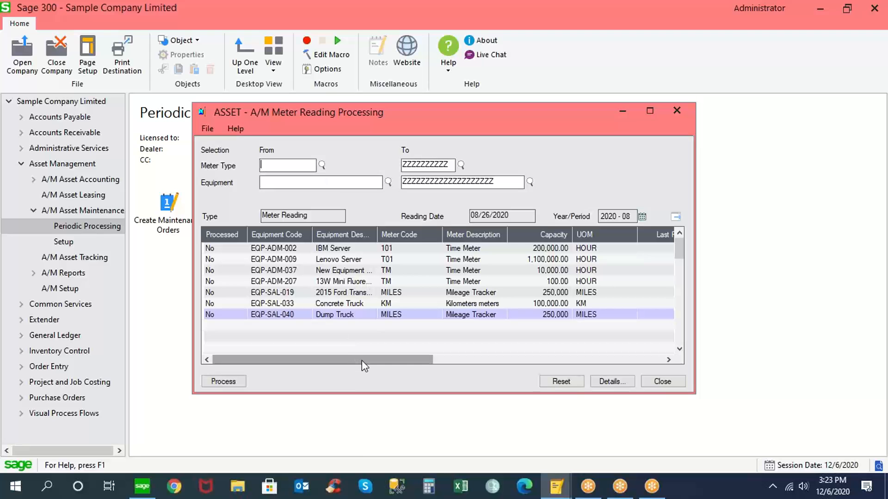
{"action": "left_click_drag", "start_coordinate": [361, 360], "coordinate": [387, 370]}
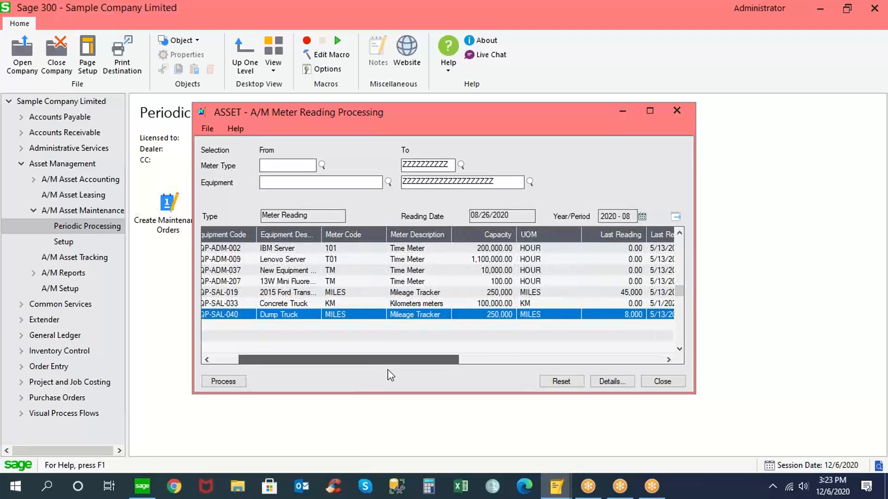
{"action": "left_click", "coordinate": [646, 385]}
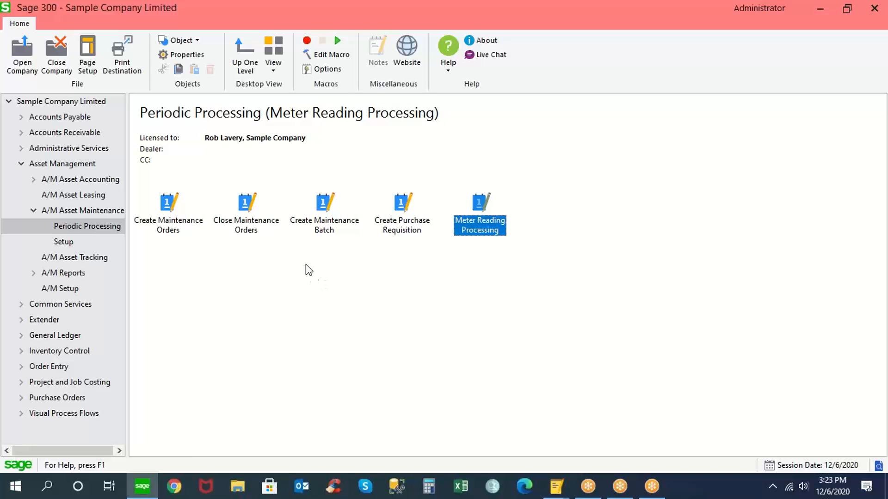
Open the asset maintenance schedules and browse through the MAINT and MONTHLY schedules to WARRANTY.
{"action": "left_click", "coordinate": [115, 211]}
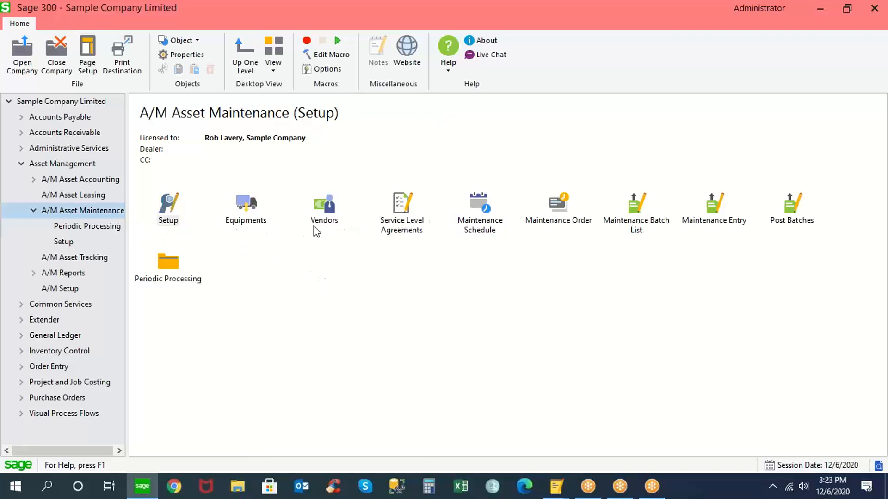
{"action": "double_click", "coordinate": [476, 203]}
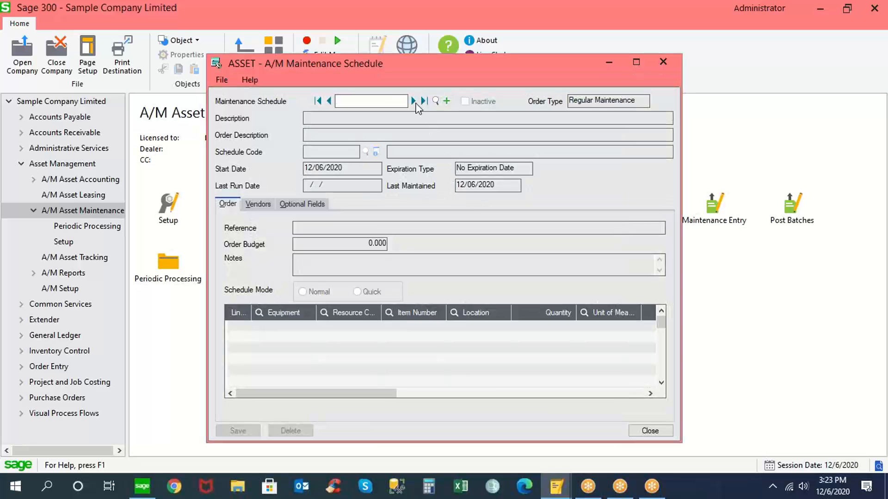
{"action": "left_click", "coordinate": [413, 101]}
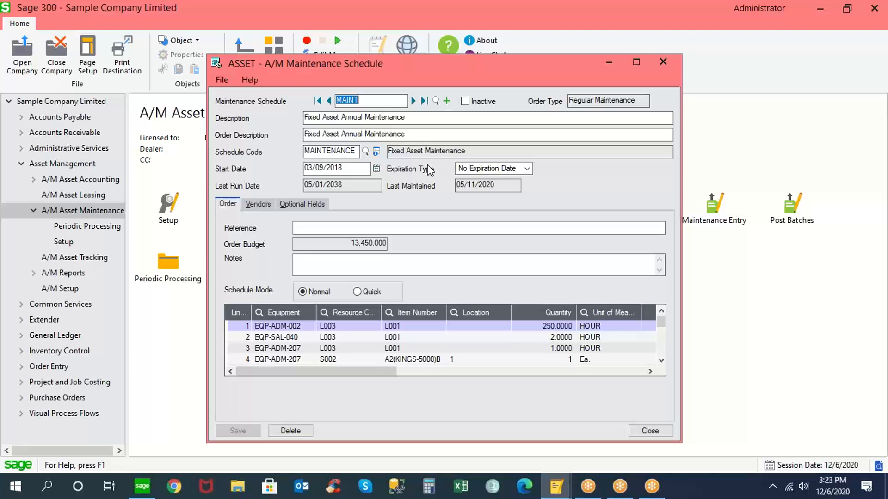
{"action": "left_click", "coordinate": [413, 101]}
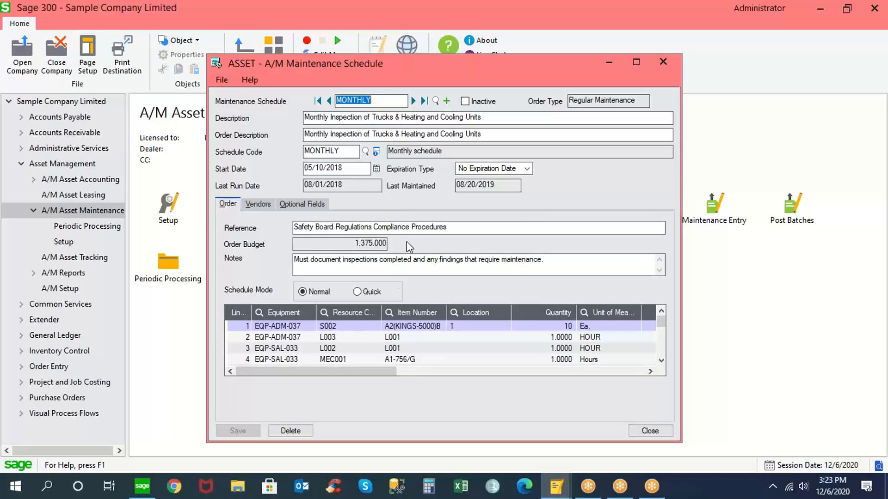
{"action": "left_click", "coordinate": [412, 101]}
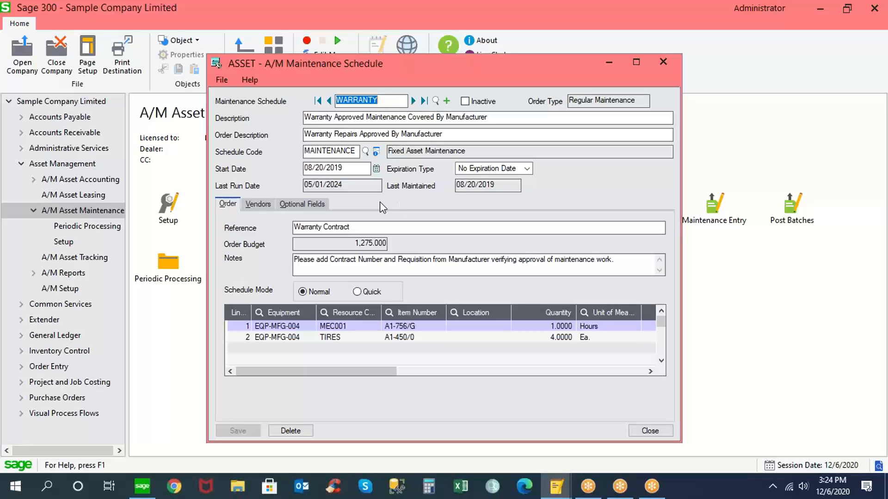
Review the recurrence settings and linked job types of the WARRANTY schedule's MAINTENANCE code, and close the schedule windows.
{"action": "left_click_drag", "start_coordinate": [357, 150], "coordinate": [287, 149]}
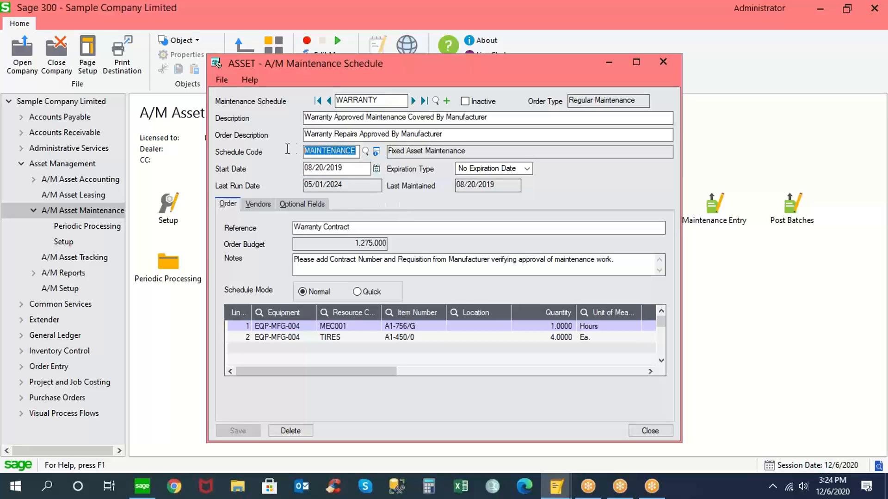
{"action": "left_click", "coordinate": [375, 152]}
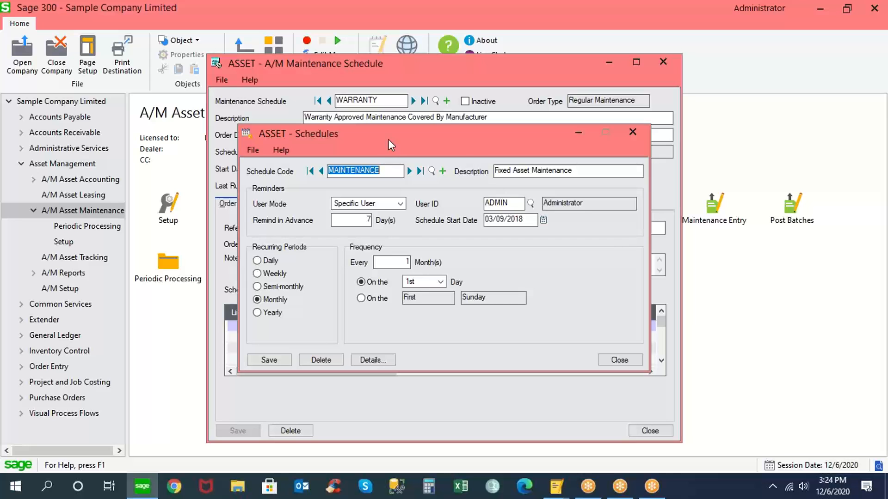
{"action": "left_click", "coordinate": [373, 360]}
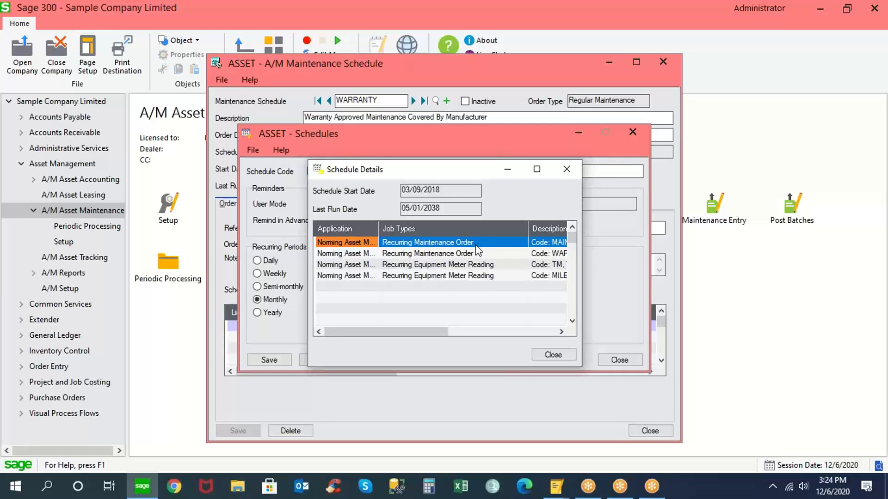
{"action": "left_click", "coordinate": [427, 267]}
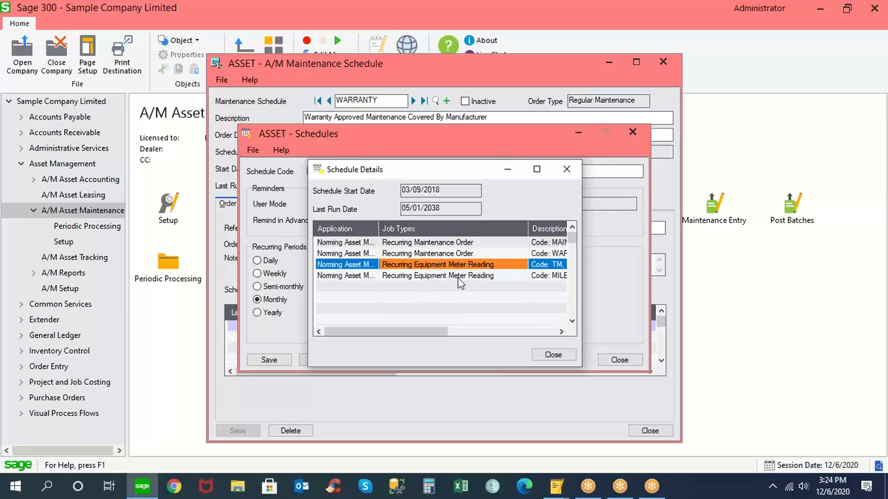
{"action": "left_click", "coordinate": [551, 354]}
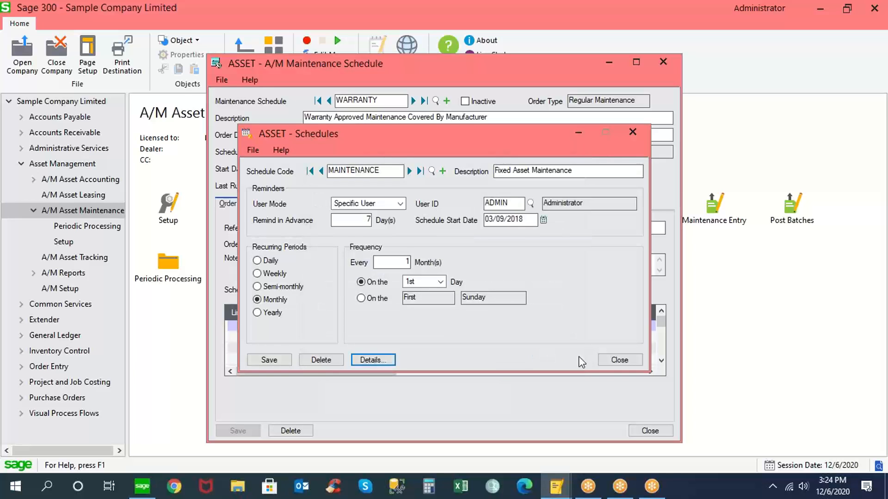
{"action": "left_click", "coordinate": [619, 359]}
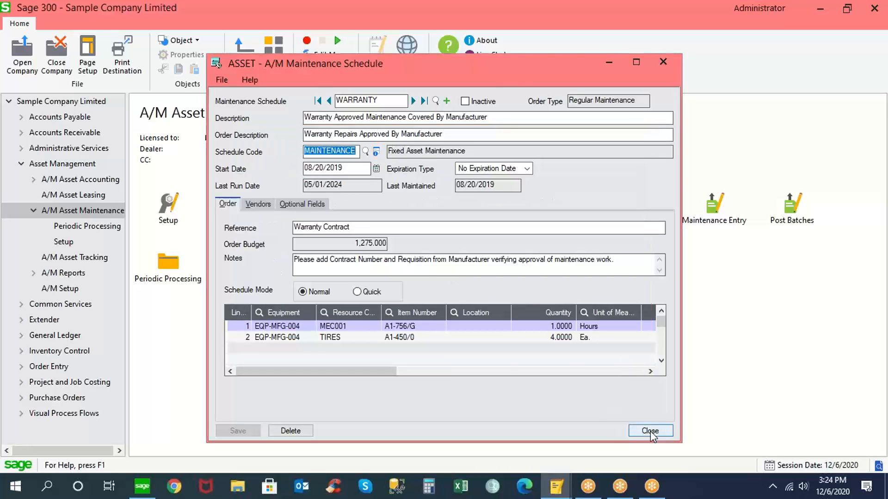
{"action": "left_click", "coordinate": [650, 430]}
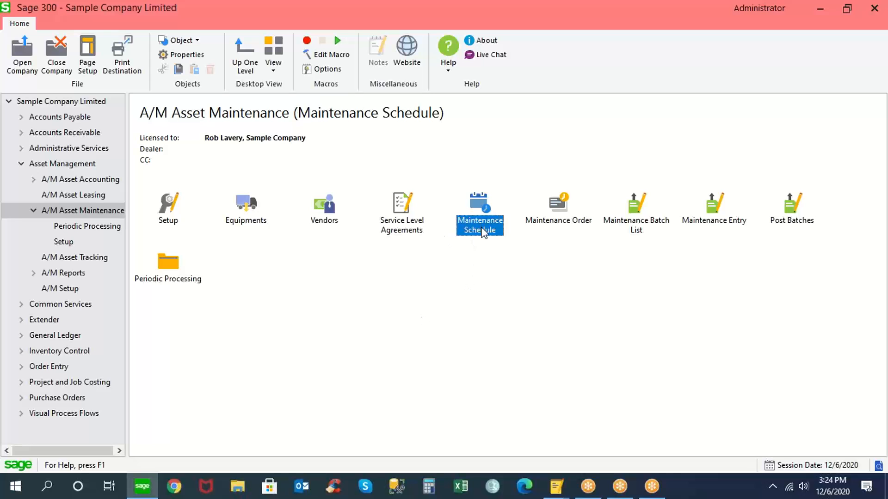
Open the asset maintenance orders and load the AD Hoc order dated 10/28/2020 from the order finder.
{"action": "double_click", "coordinate": [558, 206]}
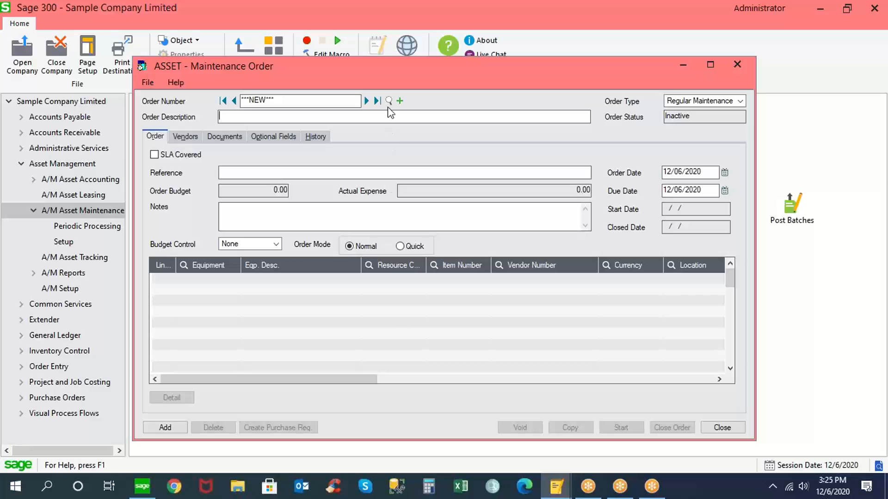
{"action": "left_click", "coordinate": [389, 102]}
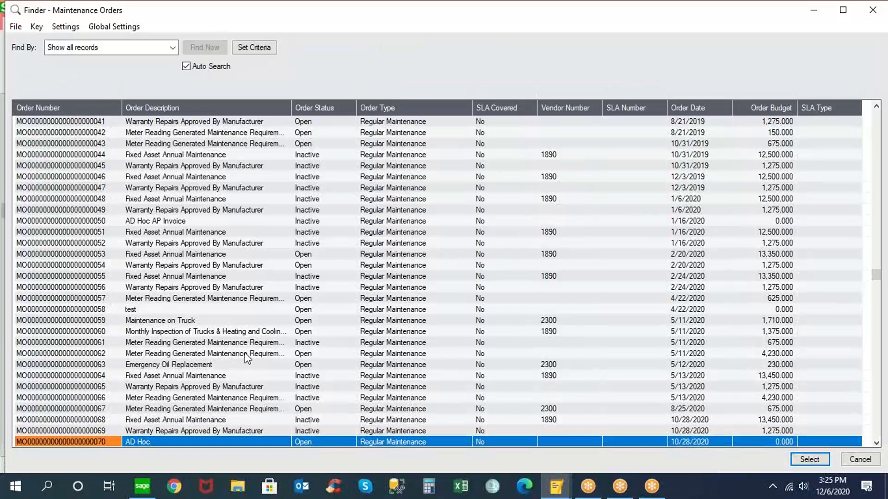
{"action": "double_click", "coordinate": [211, 439]}
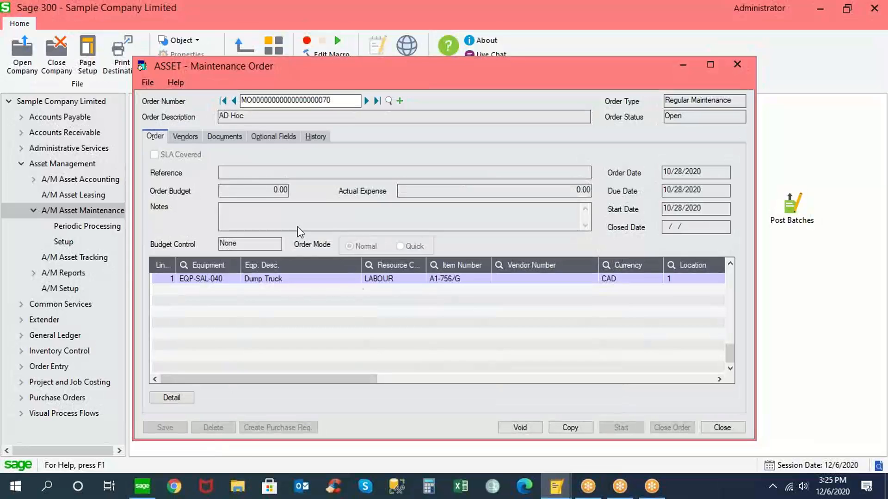
Review the AD Hoc order's vendors, documents, optional fields and order lines, and close the maintenance order.
{"action": "left_click", "coordinate": [190, 138]}
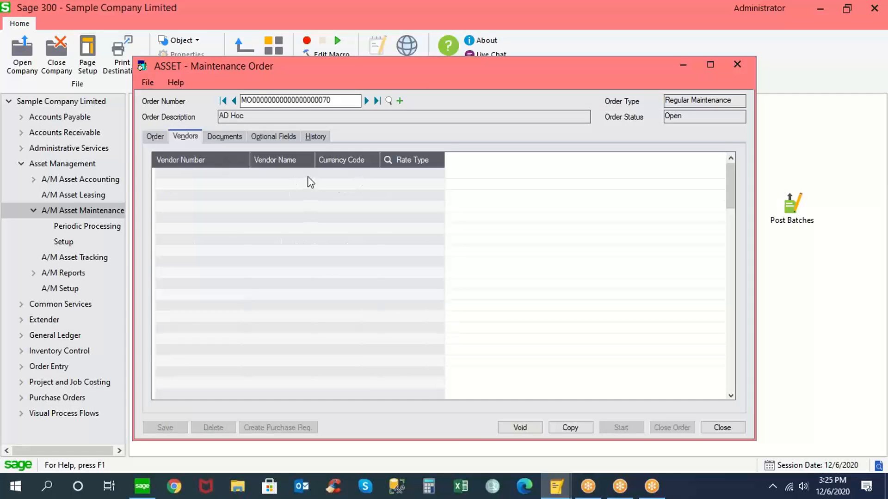
{"action": "left_click", "coordinate": [239, 138]}
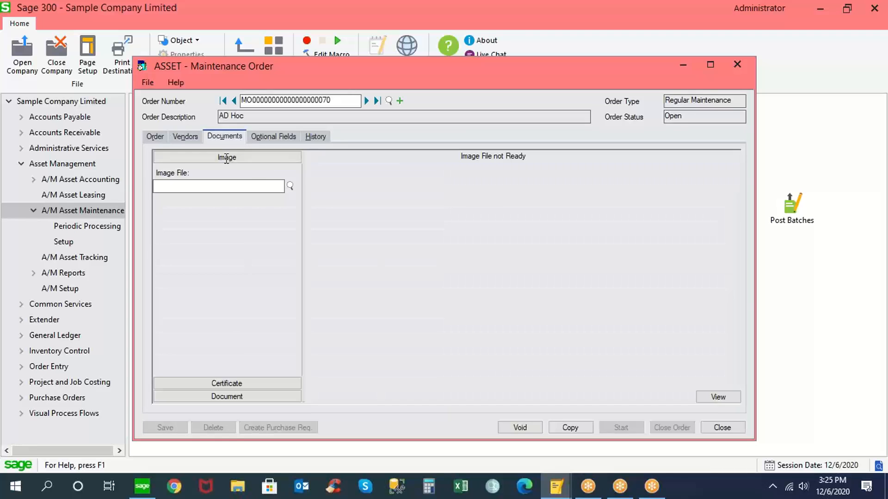
{"action": "left_click", "coordinate": [287, 138]}
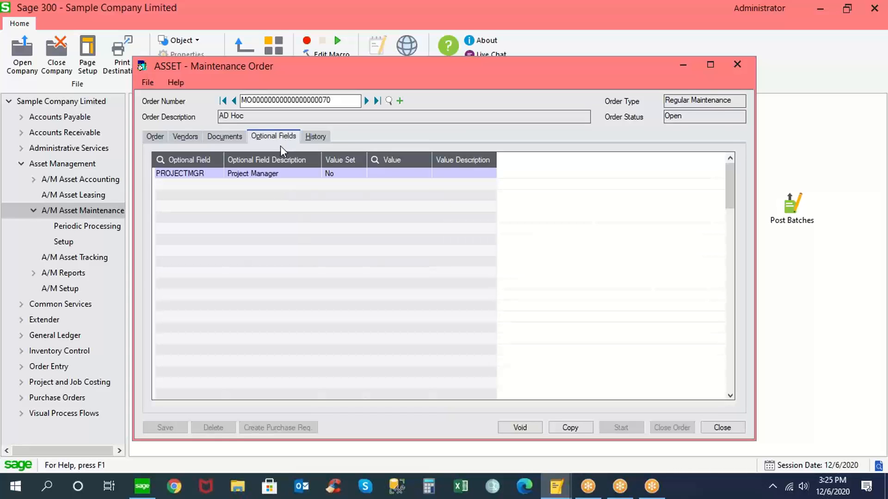
{"action": "left_click", "coordinate": [157, 140]}
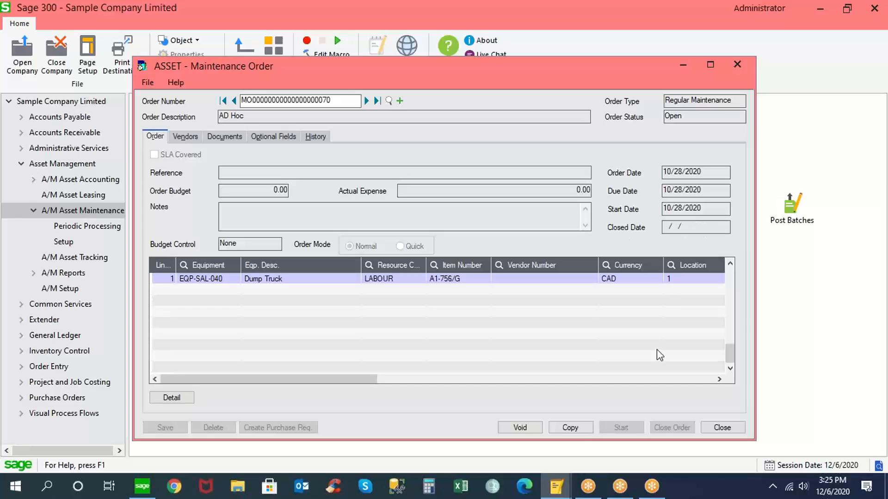
{"action": "left_click", "coordinate": [568, 426]}
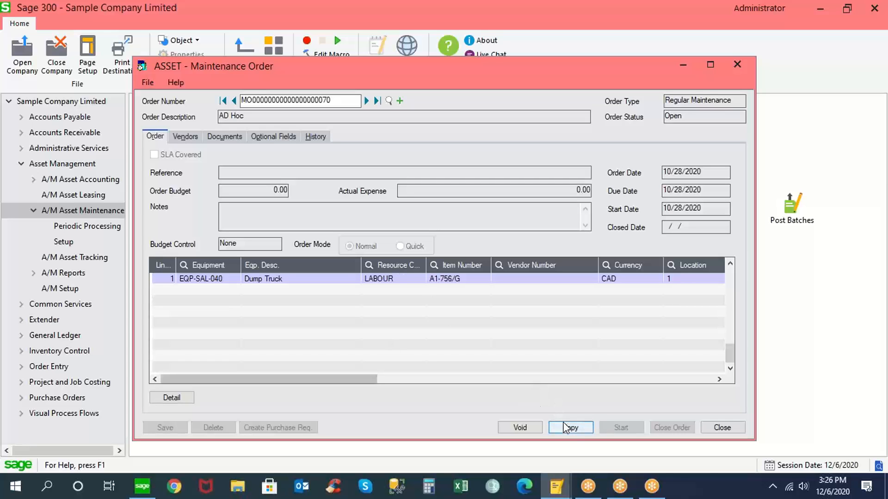
{"action": "left_click", "coordinate": [721, 428]}
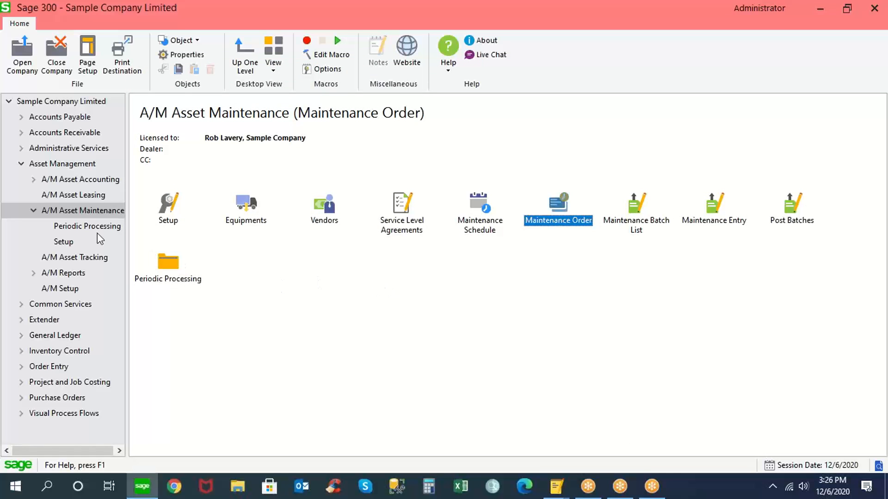
Open the Common Services schedules and review the MAINTENANCE schedule's settings and linked job types.
{"action": "left_click", "coordinate": [22, 305]}
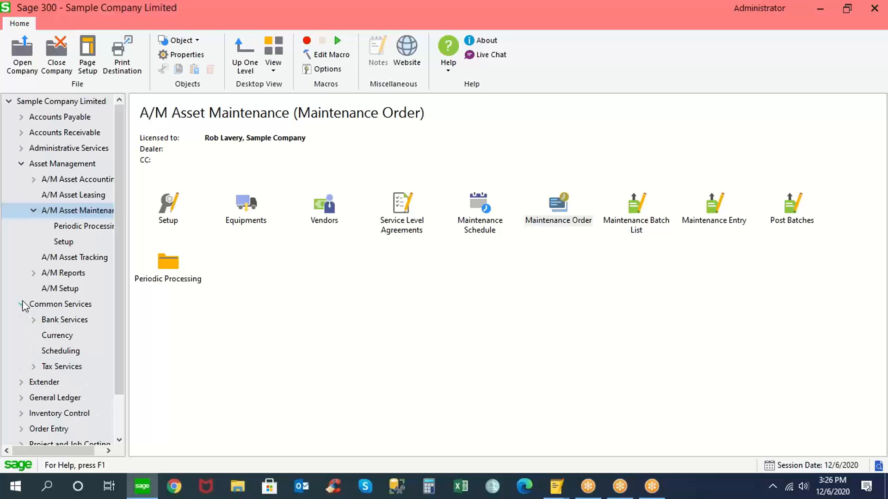
{"action": "left_click", "coordinate": [52, 351]}
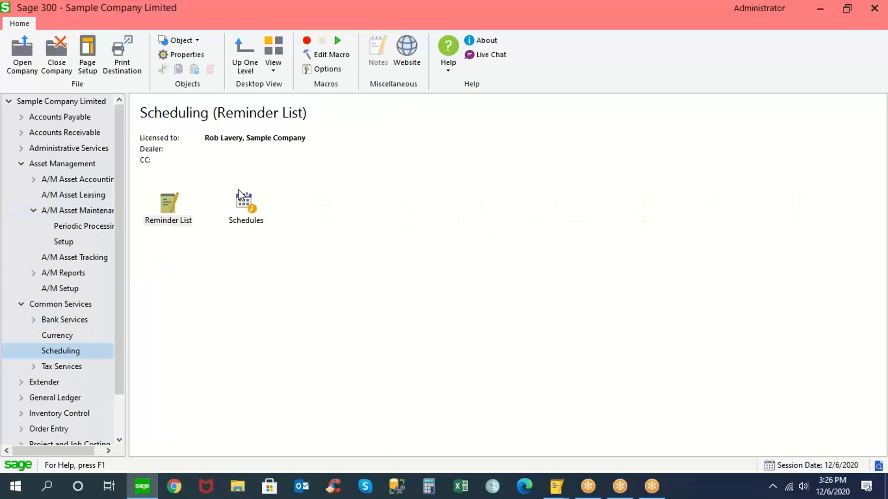
{"action": "left_click", "coordinate": [244, 201]}
{"action": "double_click", "coordinate": [243, 199]}
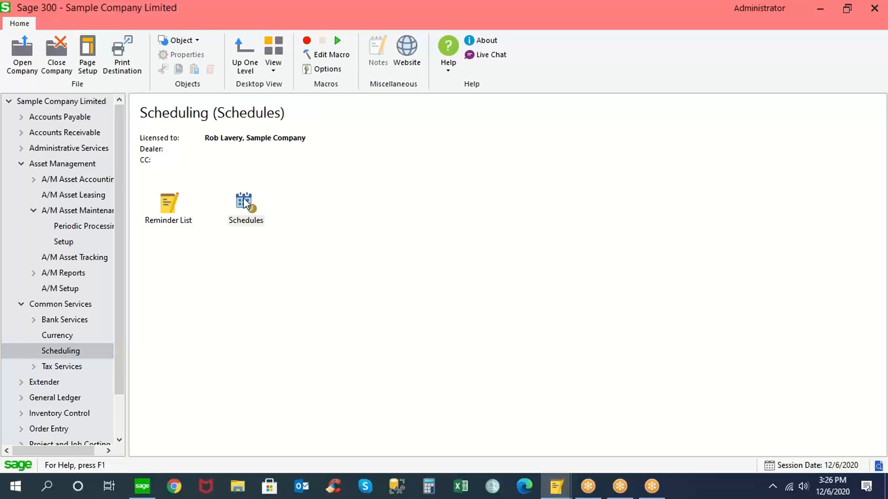
{"action": "left_click", "coordinate": [408, 172]}
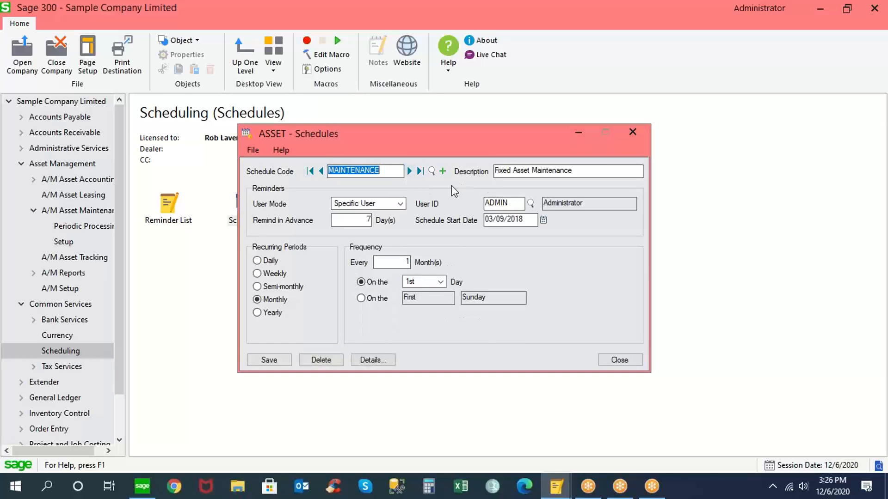
{"action": "left_click", "coordinate": [372, 360]}
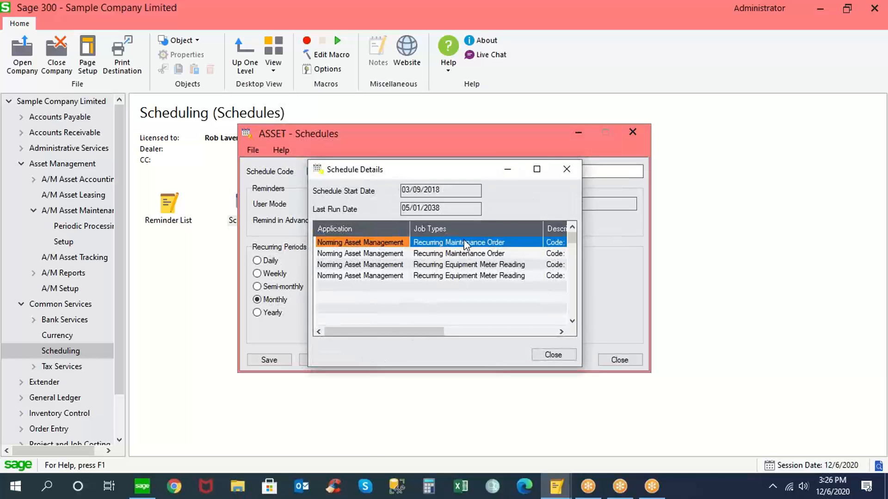
{"action": "left_click", "coordinate": [545, 356]}
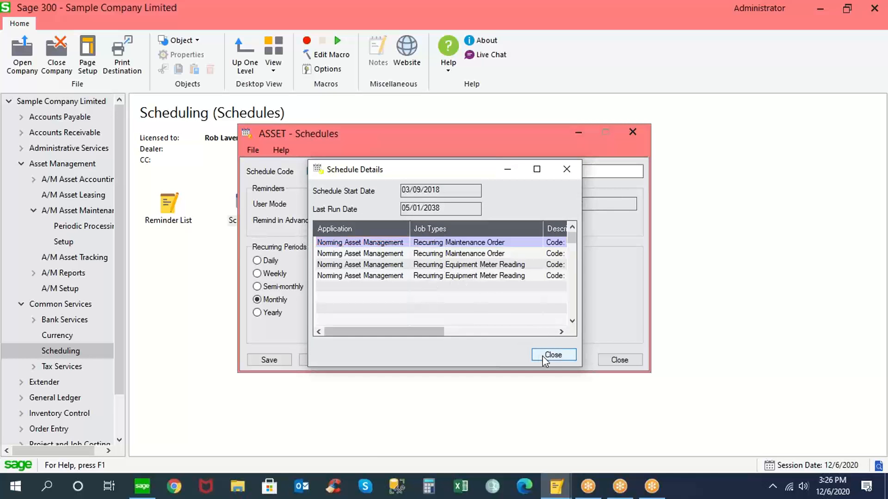
Review the MONTHLY schedule's linked job types, including the Recurring Maintenance Order, and close the schedules.
{"action": "left_click", "coordinate": [408, 171]}
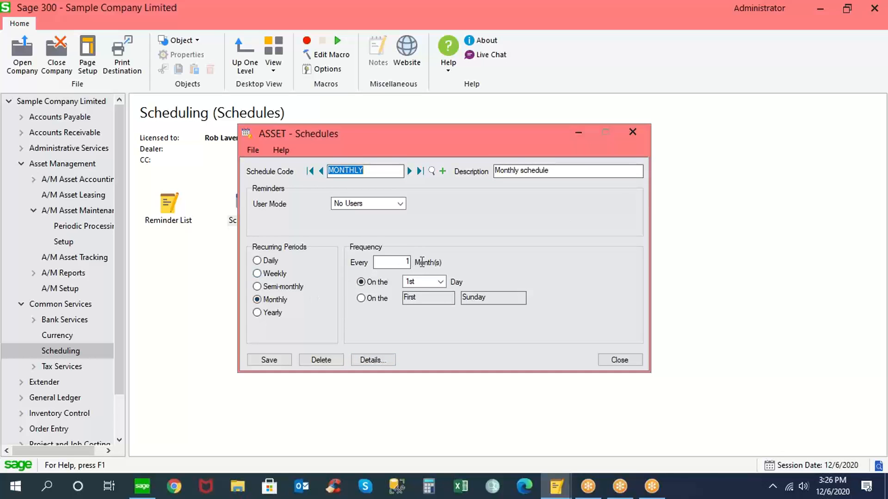
{"action": "left_click", "coordinate": [374, 360]}
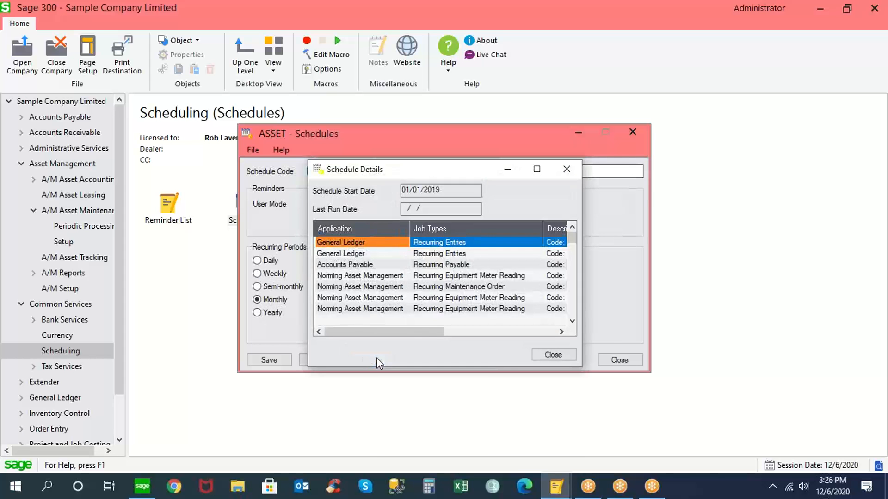
{"action": "left_click", "coordinate": [440, 287]}
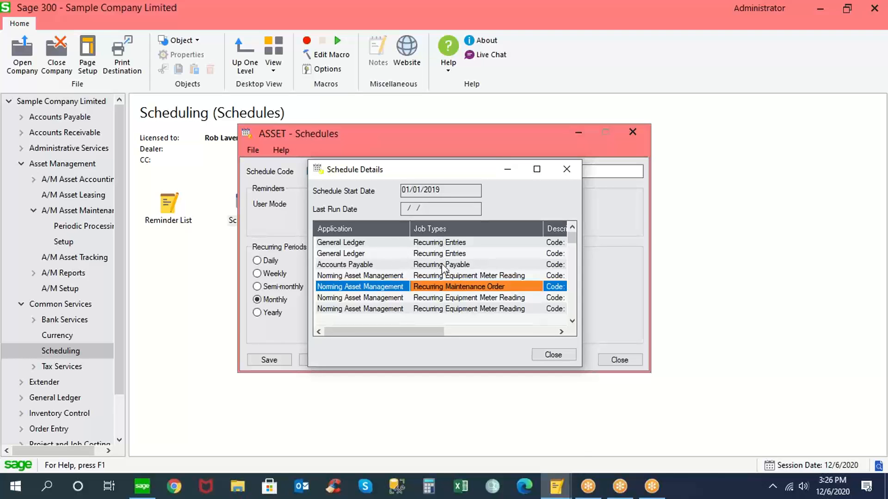
{"action": "left_click", "coordinate": [554, 356]}
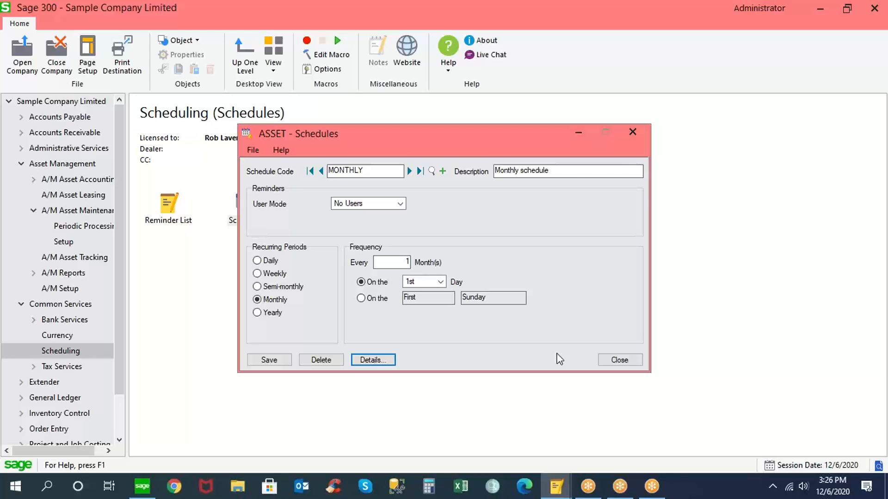
{"action": "left_click", "coordinate": [620, 360]}
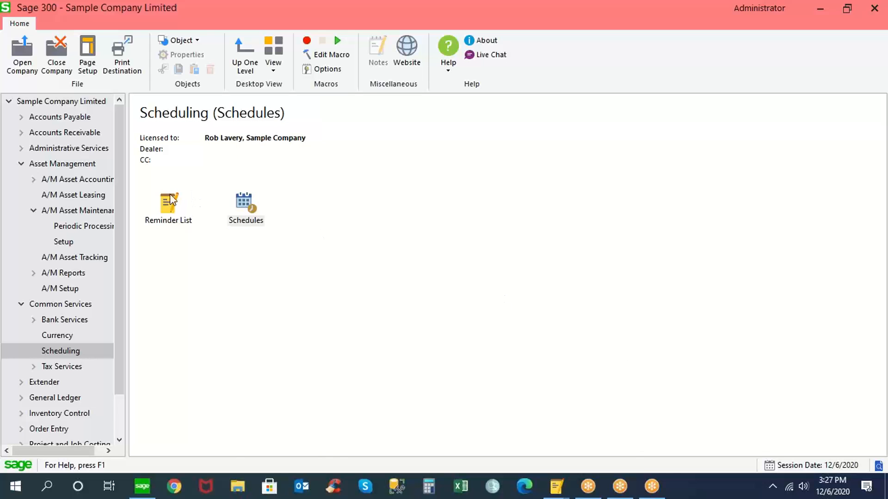
Open the Reminder List and review the schedule settings and details of the SEMINANNUAL reminder.
{"action": "left_click", "coordinate": [163, 212]}
{"action": "double_click", "coordinate": [163, 212]}
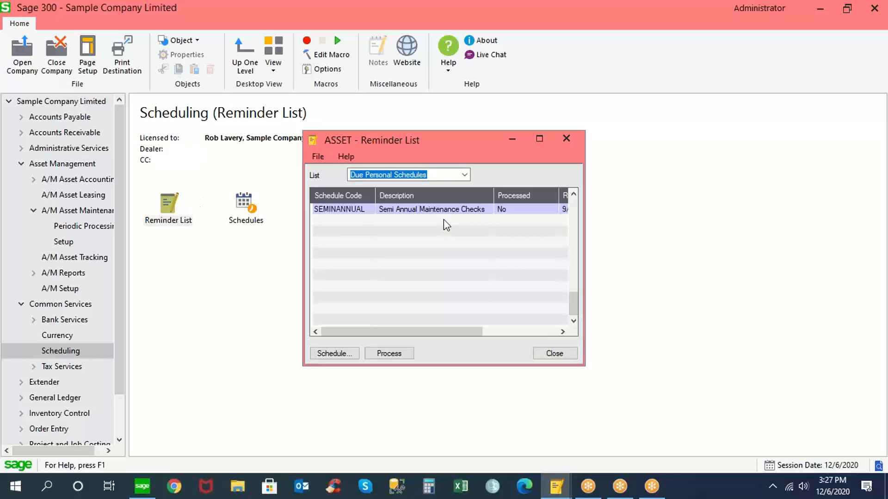
{"action": "left_click", "coordinate": [418, 212]}
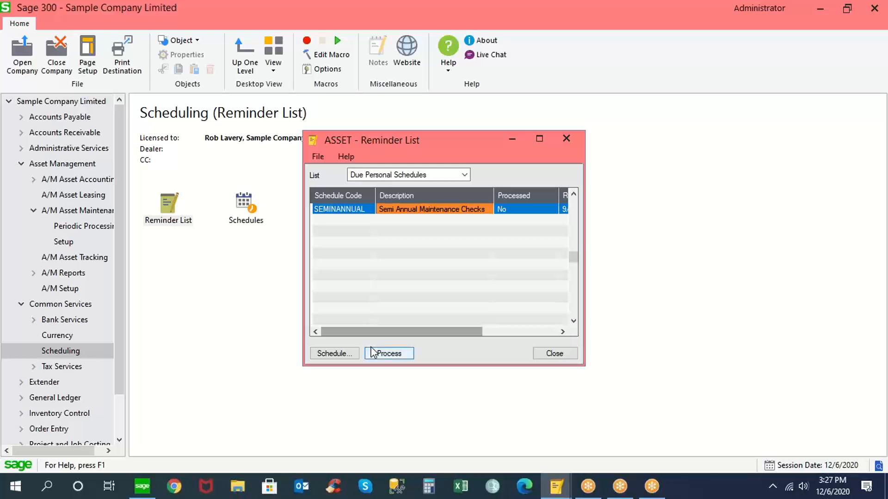
{"action": "left_click", "coordinate": [334, 353]}
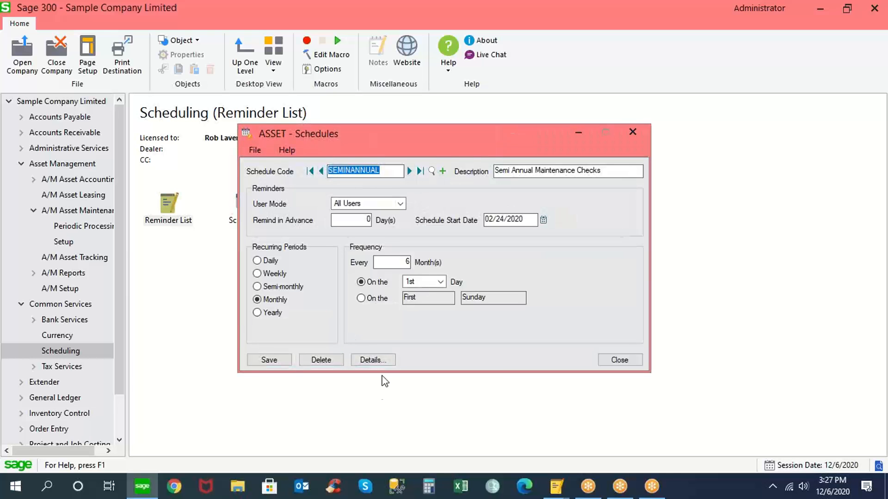
{"action": "left_click", "coordinate": [375, 359]}
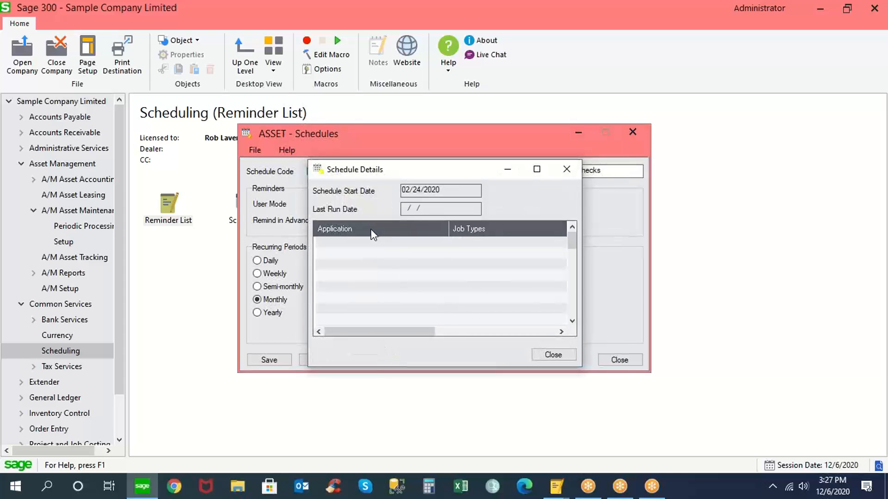
{"action": "left_click", "coordinate": [551, 356]}
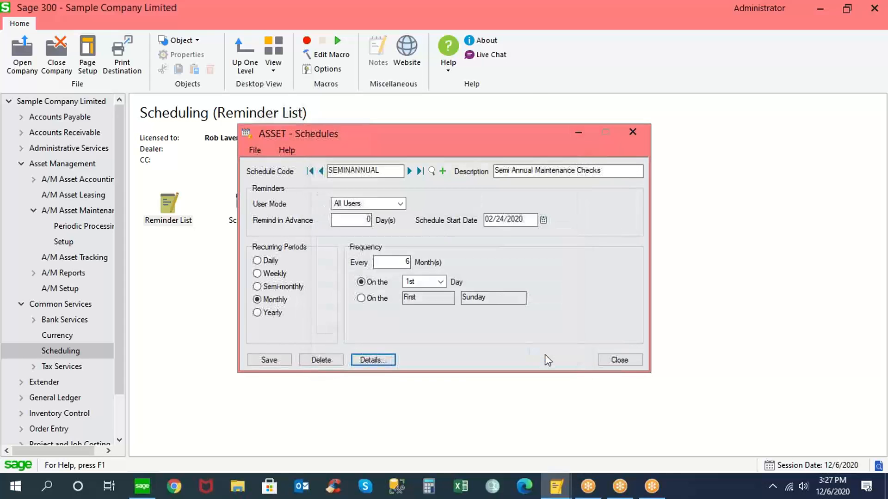
{"action": "left_click", "coordinate": [628, 361]}
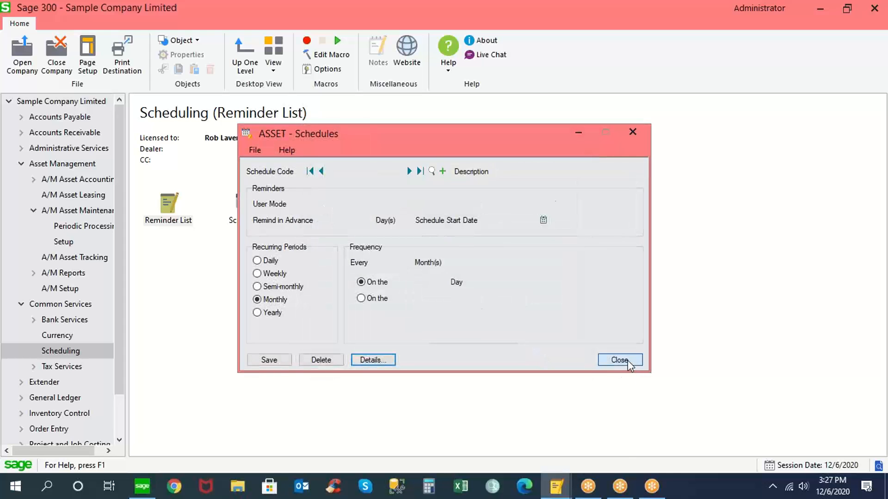
Process the SEMINANNUAL schedule, check its processed status and run date, and close the Reminder List.
{"action": "left_click", "coordinate": [399, 353]}
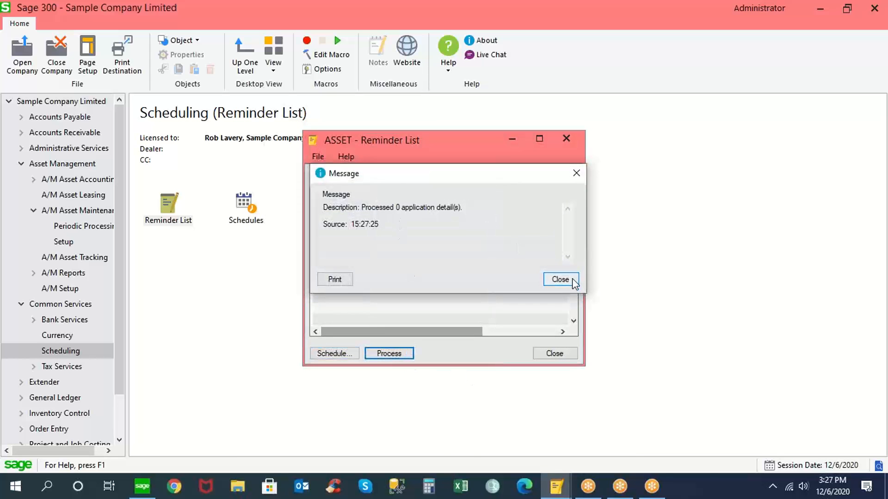
{"action": "left_click", "coordinate": [560, 279]}
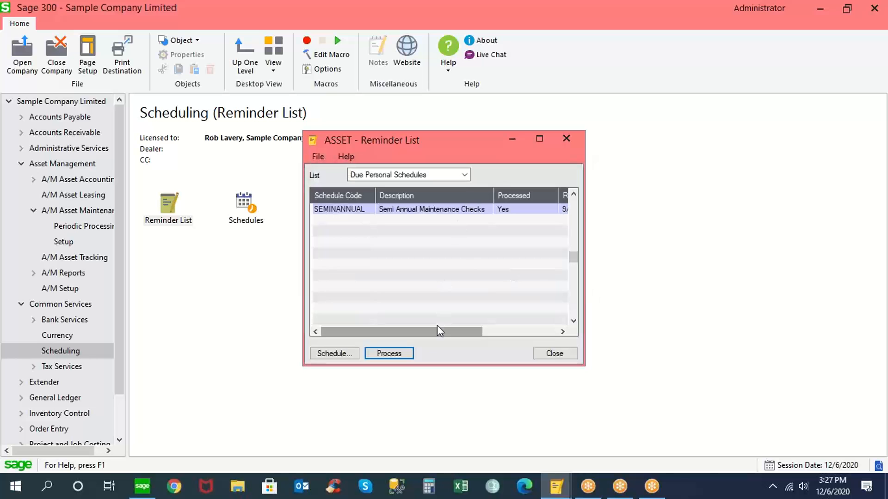
{"action": "left_click_drag", "start_coordinate": [436, 330], "coordinate": [512, 332]}
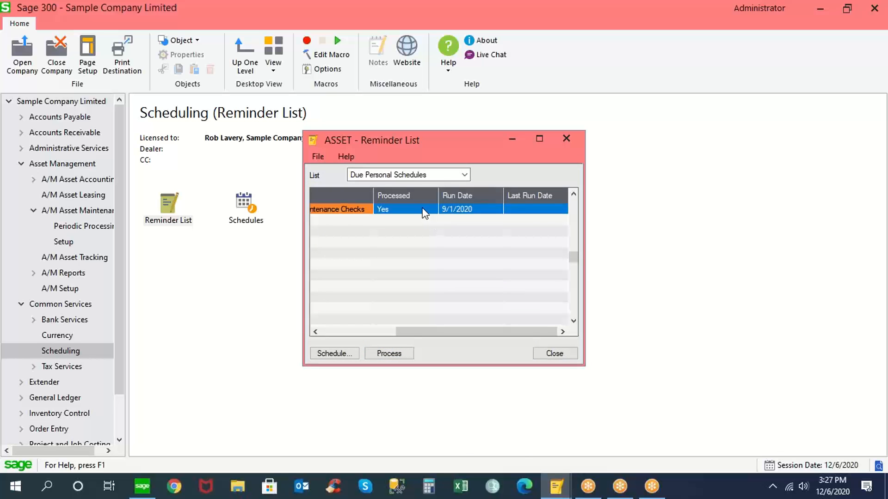
{"action": "left_click_drag", "start_coordinate": [451, 332], "coordinate": [348, 324]}
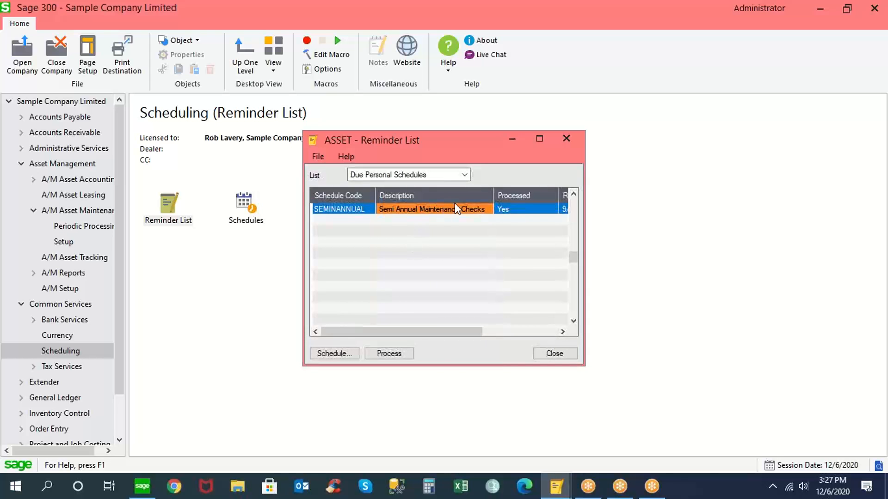
{"action": "left_click", "coordinate": [568, 354]}
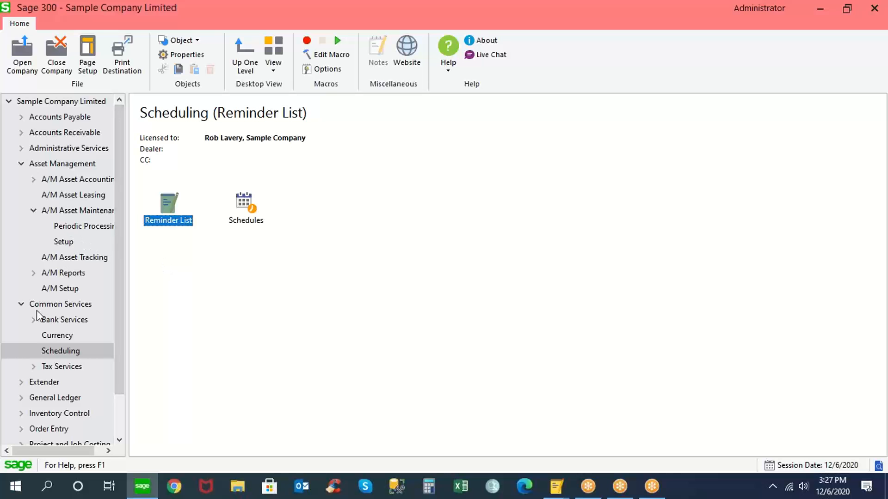
Collapse Common Services, return to the A/M Asset Maintenance items, and select Equipments followed by Vendors.
{"action": "left_click", "coordinate": [21, 304]}
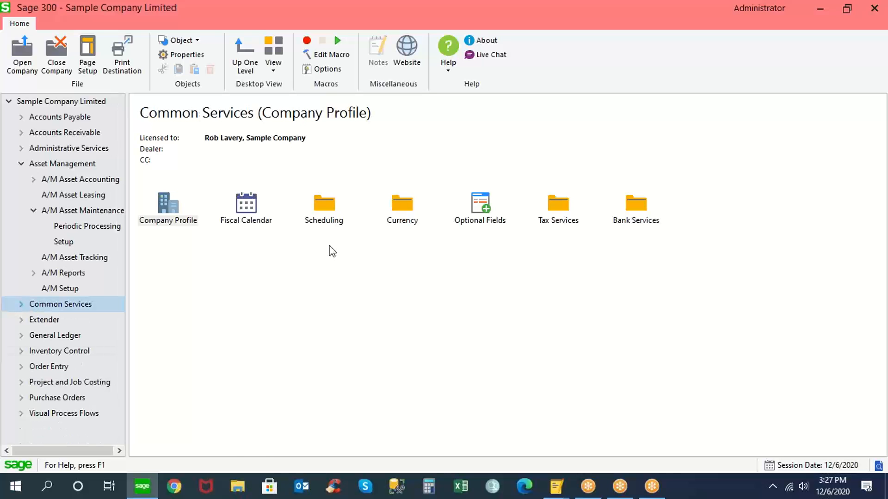
{"action": "left_click", "coordinate": [121, 211]}
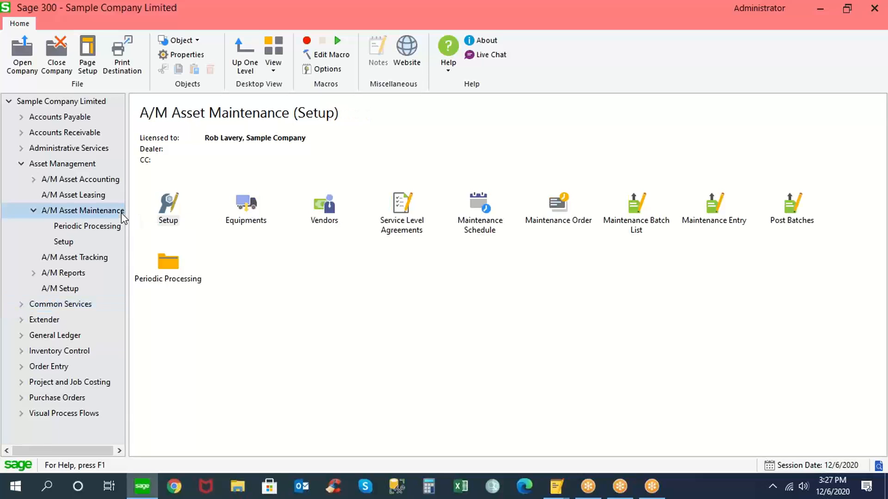
{"action": "left_click", "coordinate": [246, 207]}
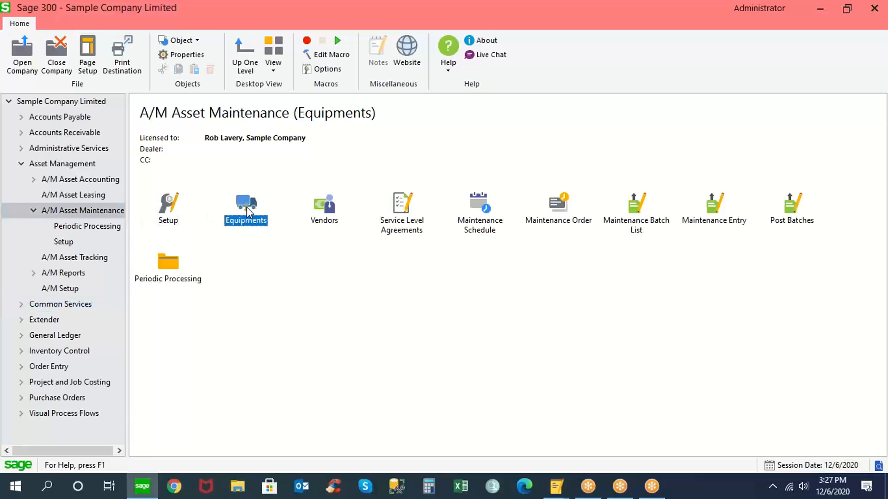
{"action": "left_click", "coordinate": [328, 209]}
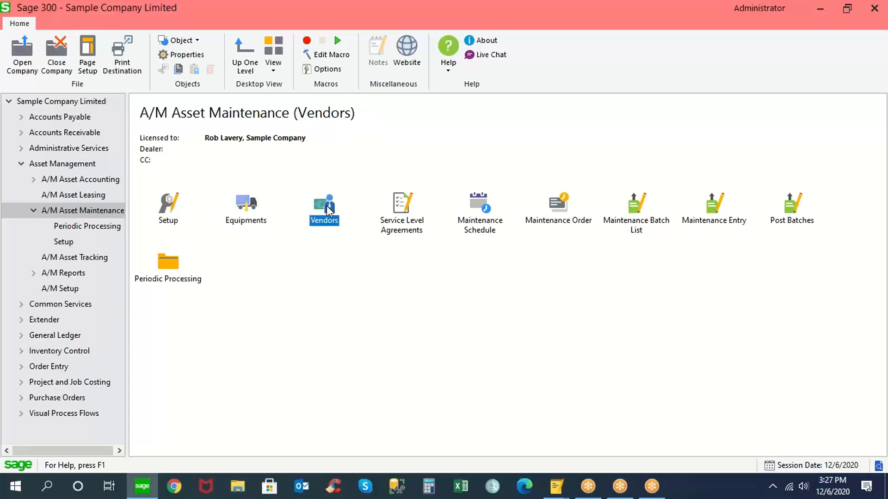
Open the Service Level Agreements, load the Raeside Equipment Ltd. agreement, and review its service hours and response period.
{"action": "left_click", "coordinate": [405, 202]}
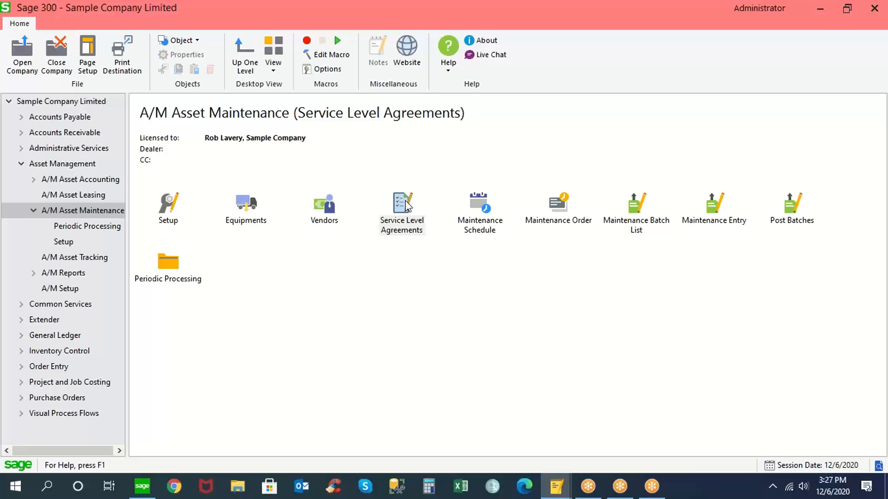
{"action": "double_click", "coordinate": [405, 202]}
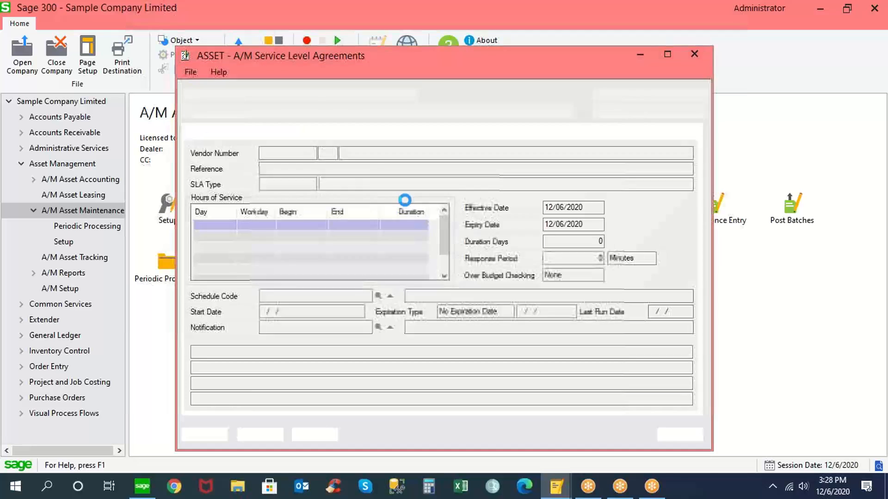
{"action": "left_click", "coordinate": [379, 95]}
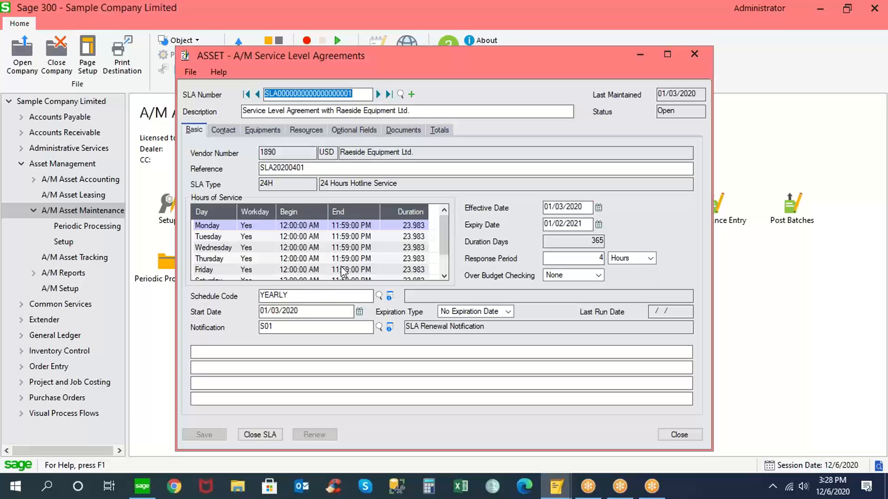
{"action": "left_click", "coordinate": [568, 255]}
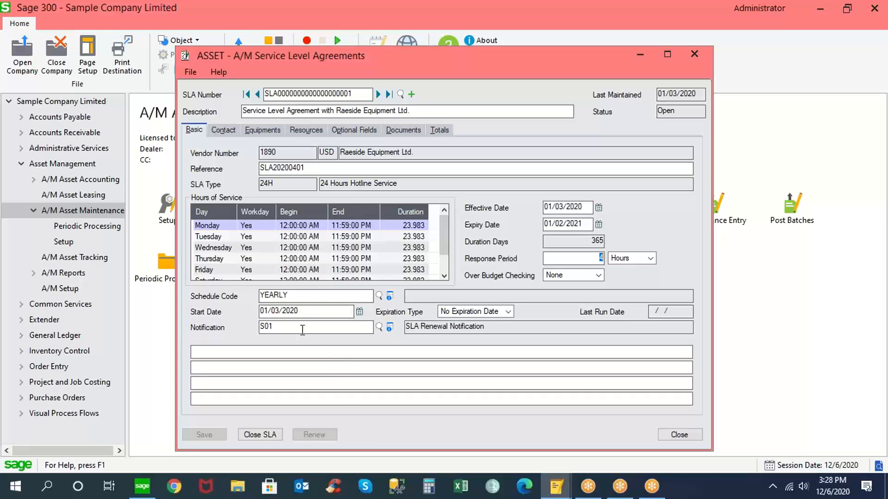
Check the agreement's notification and YEARLY schedule code, open the schedule's settings, and close them without saving.
{"action": "left_click_drag", "start_coordinate": [303, 330], "coordinate": [237, 332]}
{"action": "left_click_drag", "start_coordinate": [344, 296], "coordinate": [237, 296]}
{"action": "left_click", "coordinate": [390, 295]}
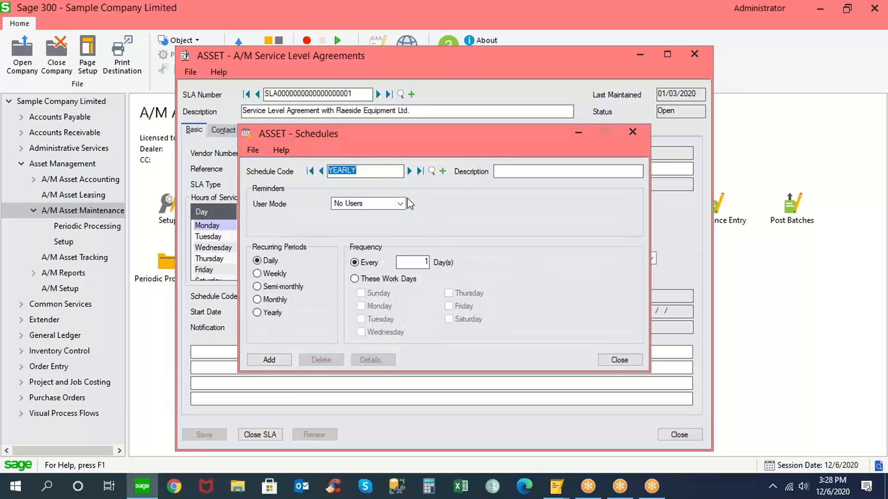
{"action": "left_click", "coordinate": [619, 360]}
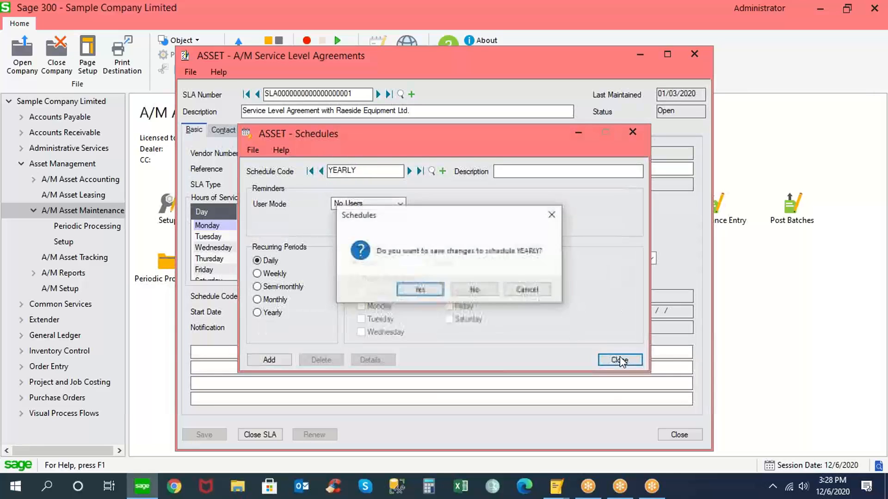
{"action": "left_click", "coordinate": [475, 290]}
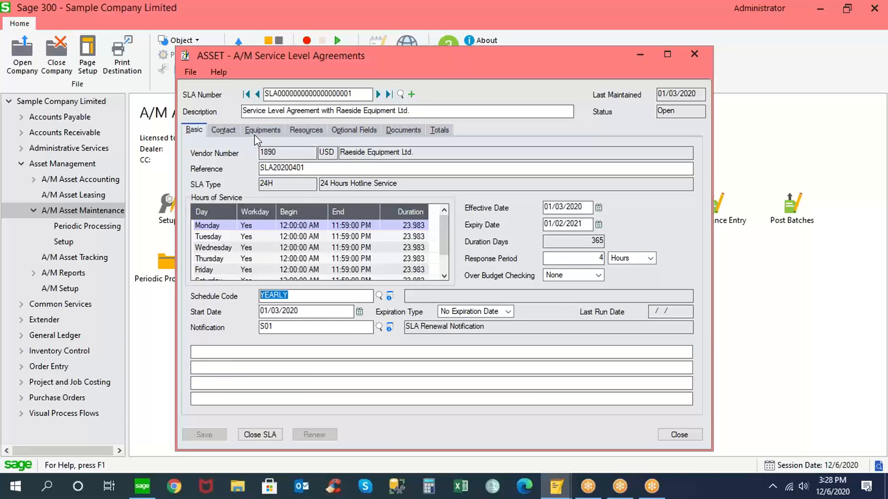
Review the agreement's contact, equipment, resources, documents and totals, and close the Service Level Agreements.
{"action": "left_click", "coordinate": [226, 130]}
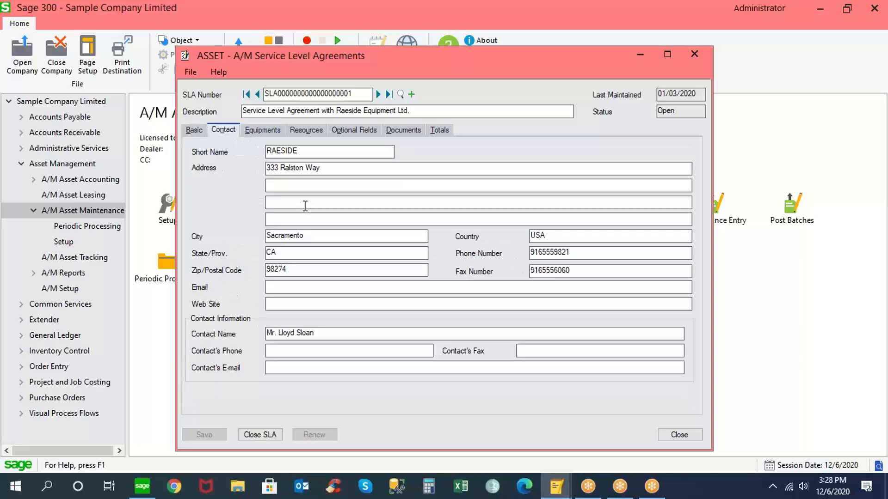
{"action": "left_click", "coordinate": [276, 131]}
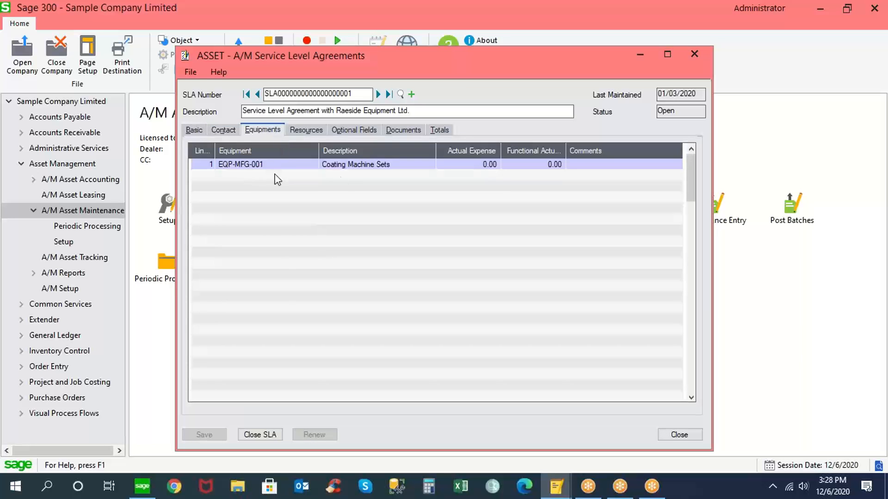
{"action": "left_click", "coordinate": [307, 129]}
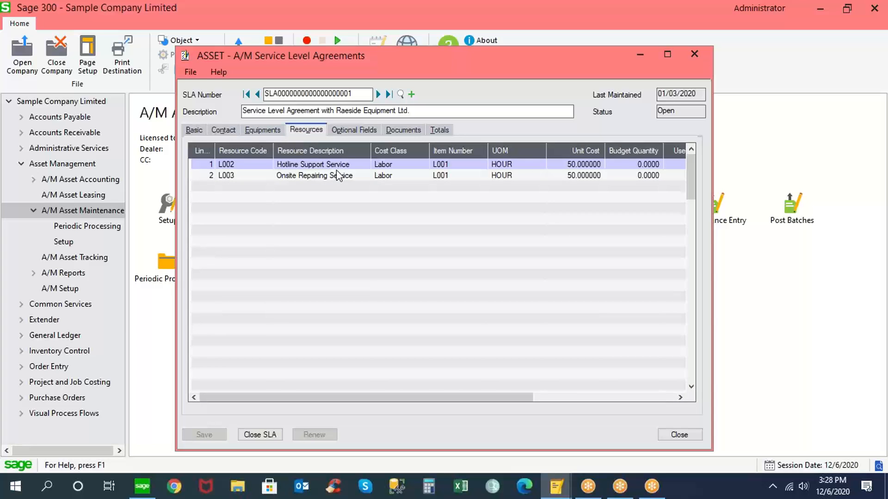
{"action": "left_click", "coordinate": [401, 131]}
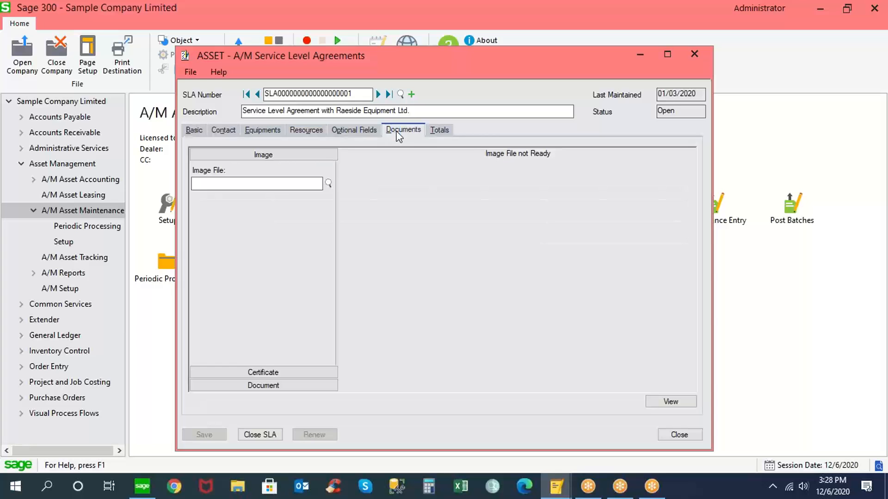
{"action": "left_click", "coordinate": [437, 131]}
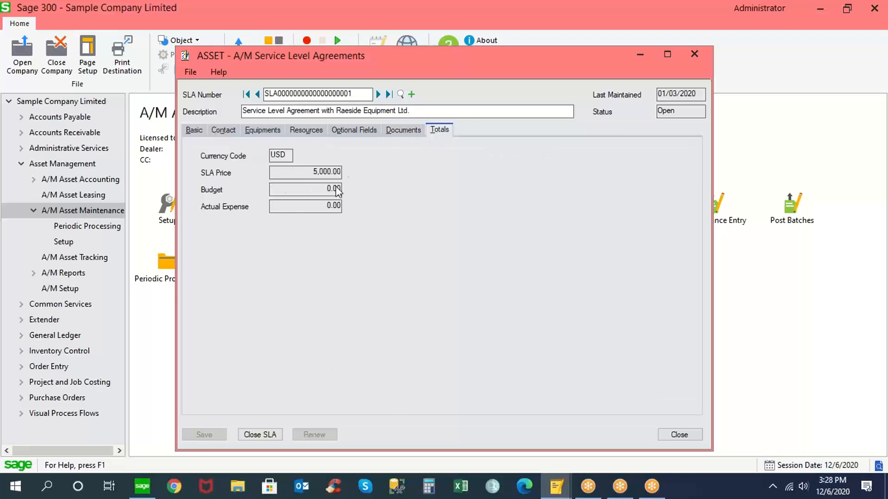
{"action": "left_click", "coordinate": [193, 130]}
{"action": "left_click", "coordinate": [679, 435]}
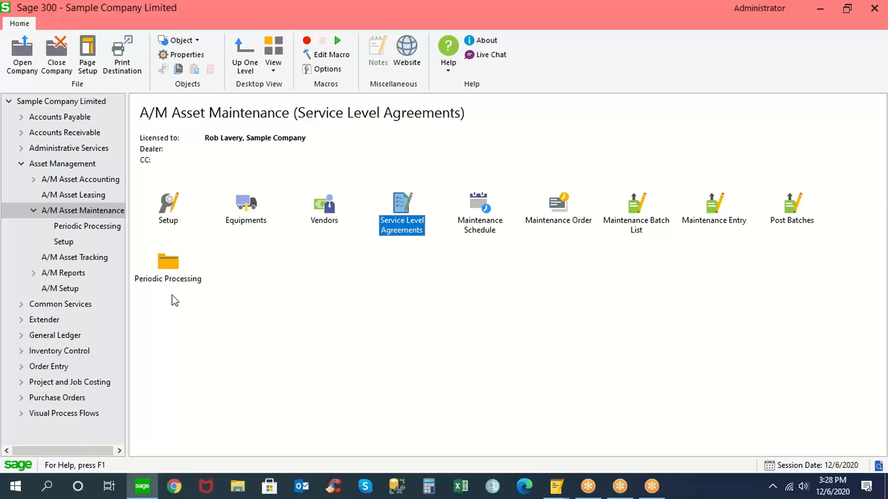
Open Meter Reading Processing from the Periodic Processing items and set the meter type range from KM to TM.
{"action": "double_click", "coordinate": [172, 262]}
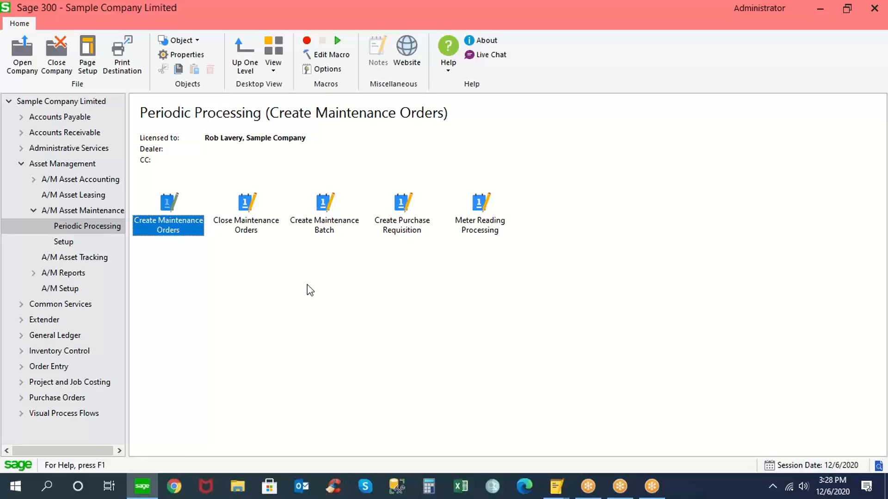
{"action": "double_click", "coordinate": [482, 204]}
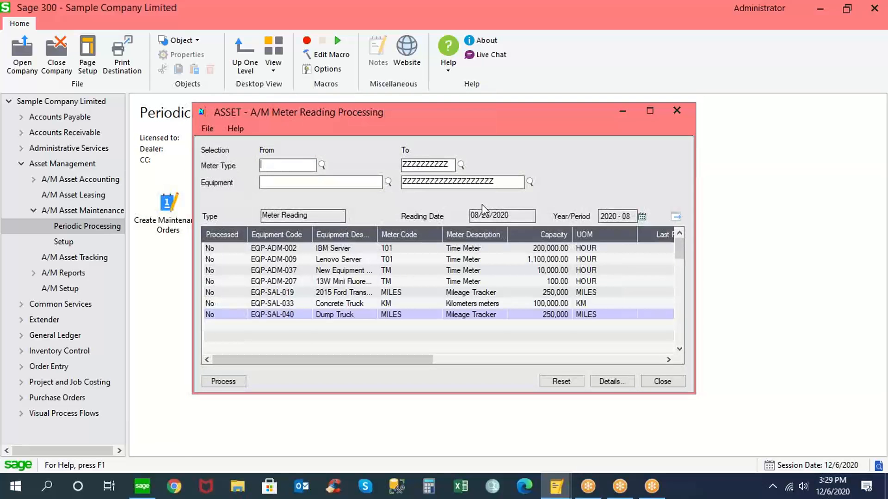
{"action": "left_click", "coordinate": [322, 165]}
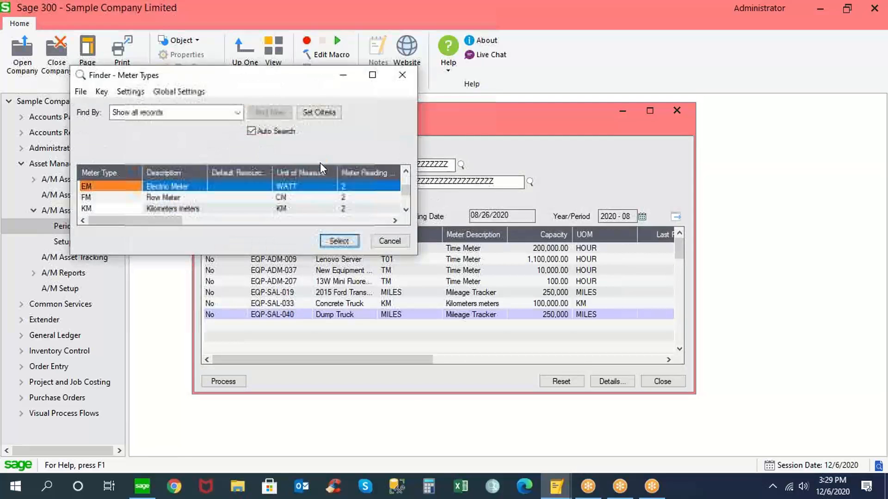
{"action": "double_click", "coordinate": [138, 209]}
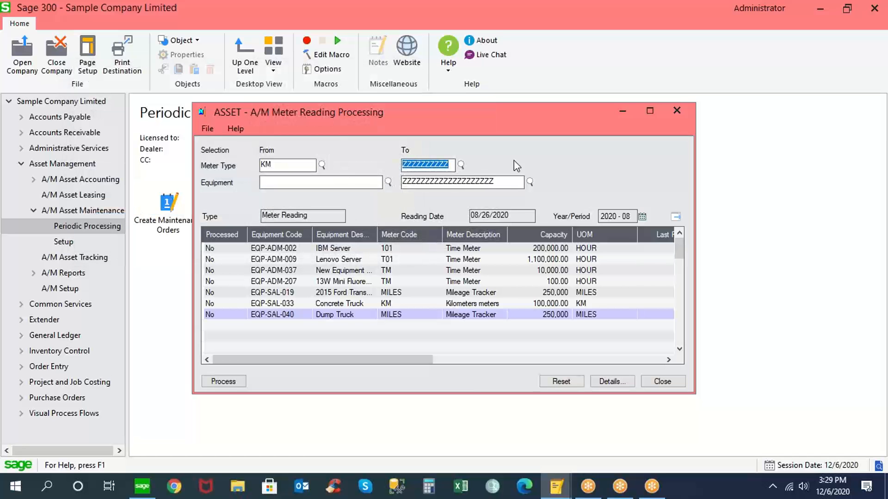
{"action": "left_click", "coordinate": [461, 165]}
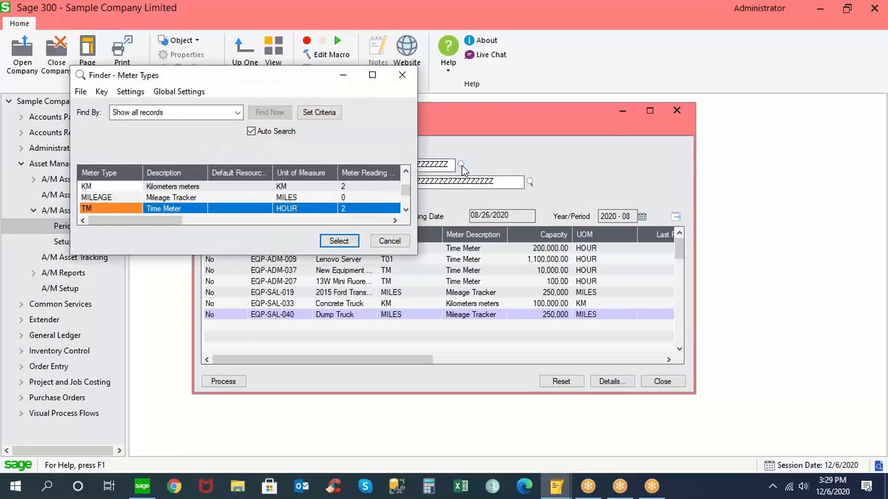
{"action": "double_click", "coordinate": [250, 208]}
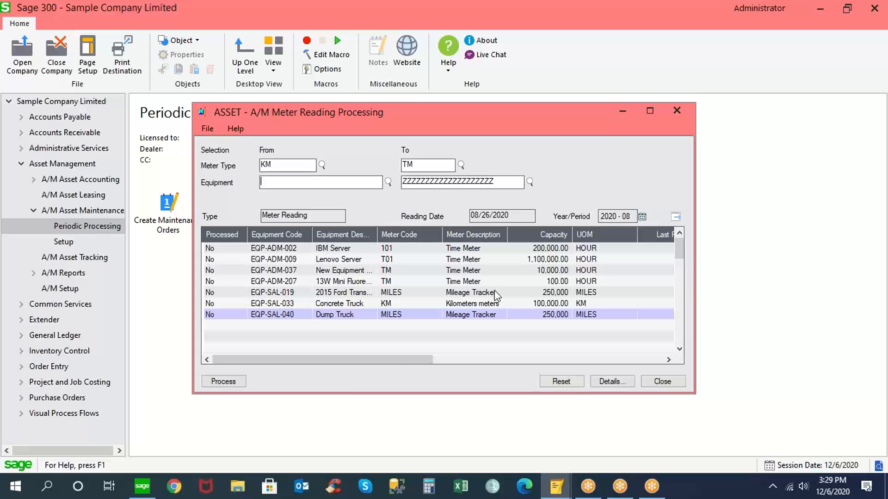
Reset the existing meter reading records and set the reading date to 12/04/2020.
{"action": "left_click", "coordinate": [550, 381]}
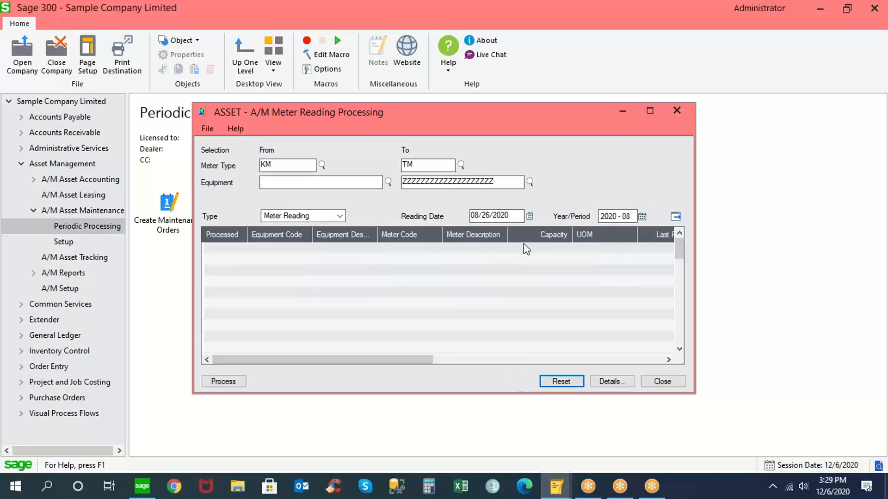
{"action": "left_click", "coordinate": [529, 216]}
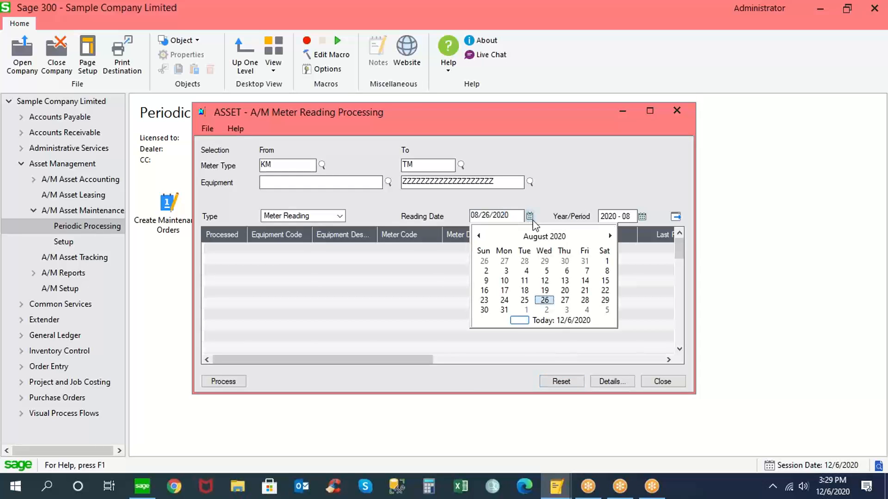
{"action": "left_click", "coordinate": [610, 237]}
{"action": "left_click", "coordinate": [610, 236]}
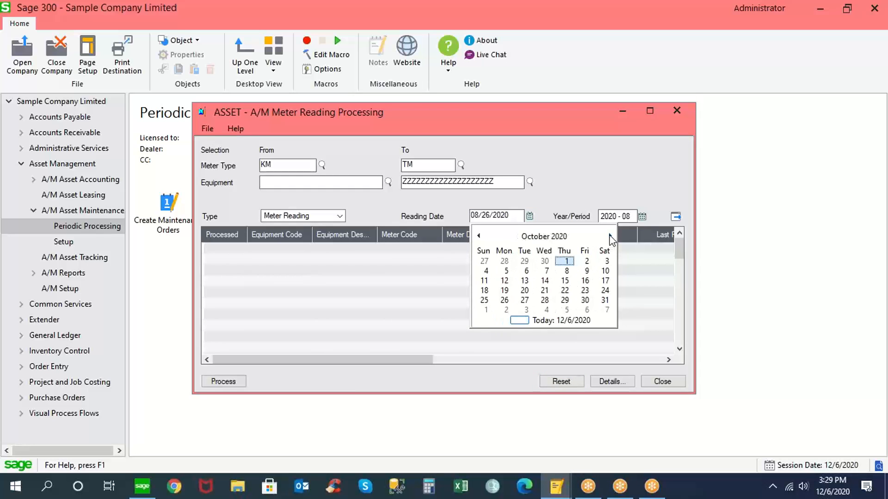
{"action": "left_click", "coordinate": [610, 237]}
{"action": "left_click", "coordinate": [610, 236]}
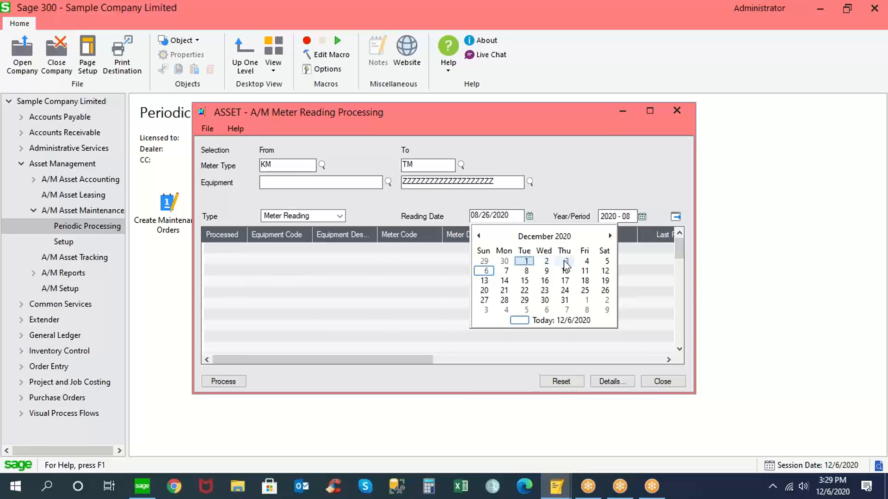
{"action": "left_click", "coordinate": [585, 262]}
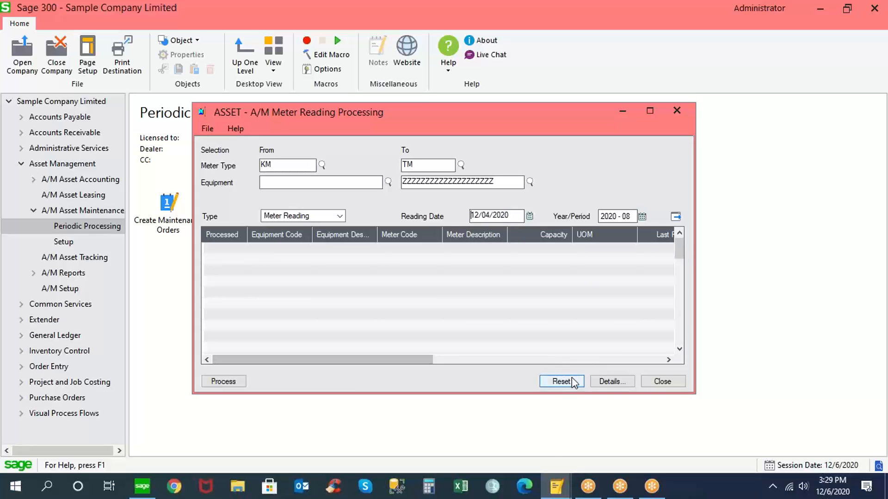
{"action": "key", "text": "Tab"}
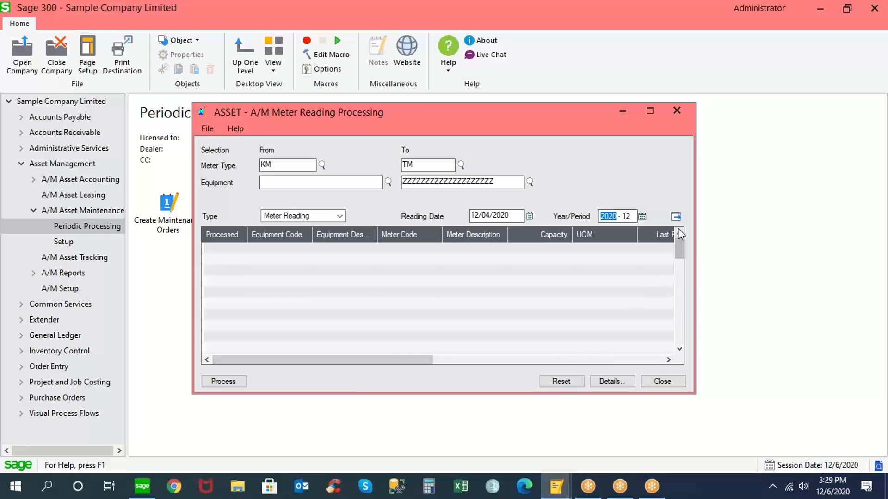
Generate the meter reading records for the selected meter types and dismiss the completion message.
{"action": "left_click", "coordinate": [675, 216]}
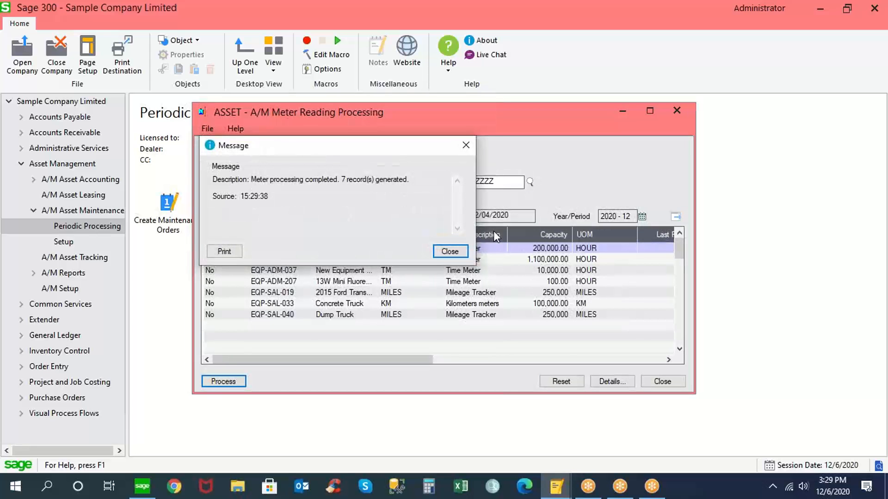
{"action": "left_click", "coordinate": [449, 252]}
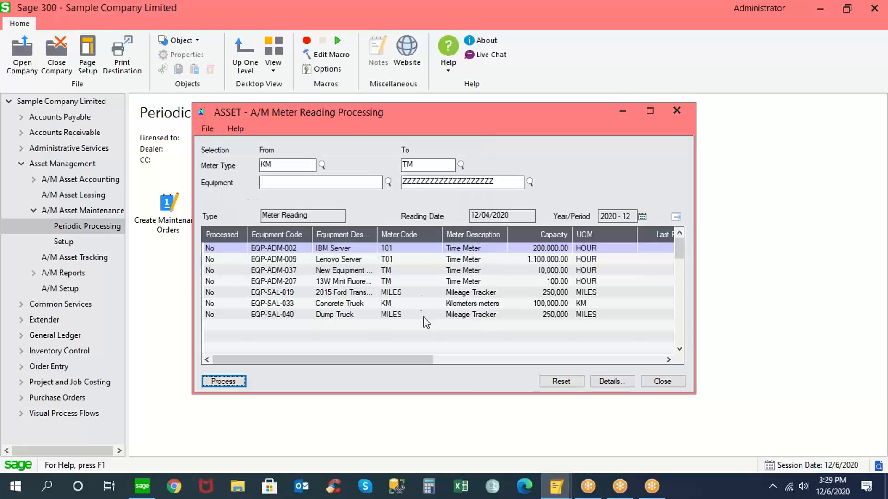
{"action": "mouse_move", "coordinate": [422, 359]}
{"action": "left_mouse_down"}
{"action": "mouse_move", "coordinate": [443, 362]}
{"action": "mouse_move", "coordinate": [415, 358]}
{"action": "left_mouse_up"}
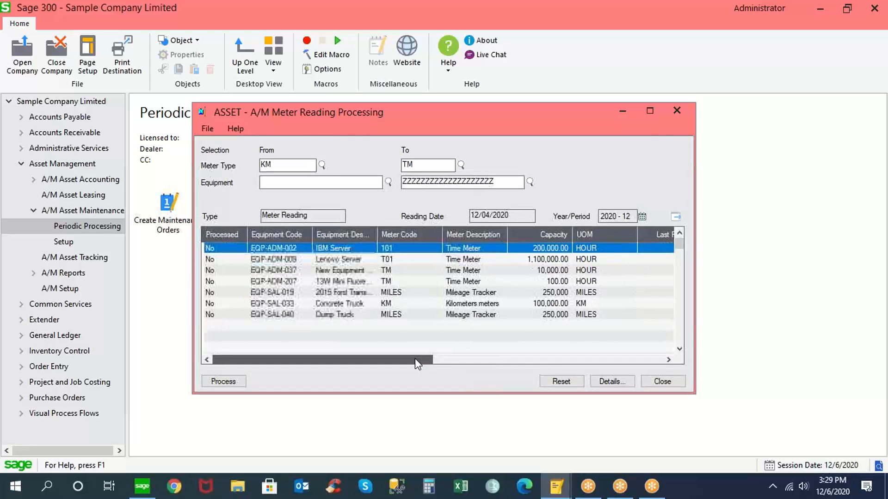
Enter 11,000 as this reading for the Concrete Truck, EQP-SAL-033, on its kilometers meter.
{"action": "left_click", "coordinate": [295, 305]}
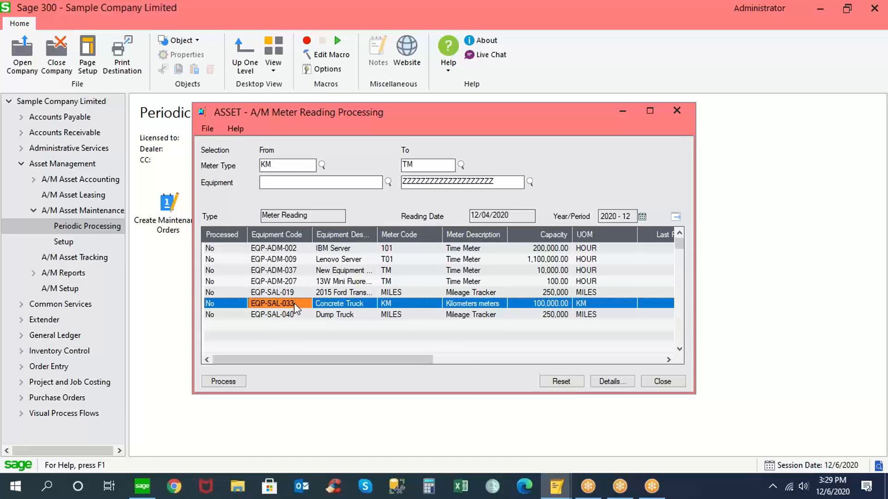
{"action": "left_click_drag", "start_coordinate": [425, 355], "coordinate": [528, 351]}
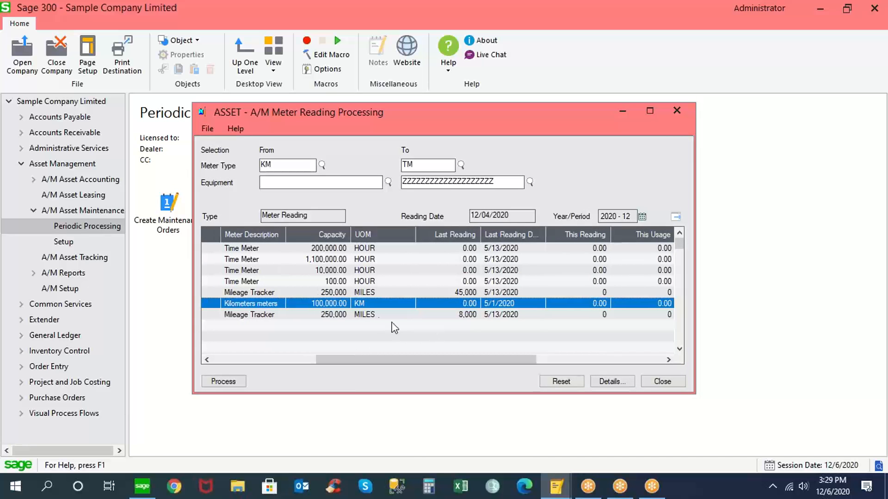
{"action": "left_click", "coordinate": [349, 303]}
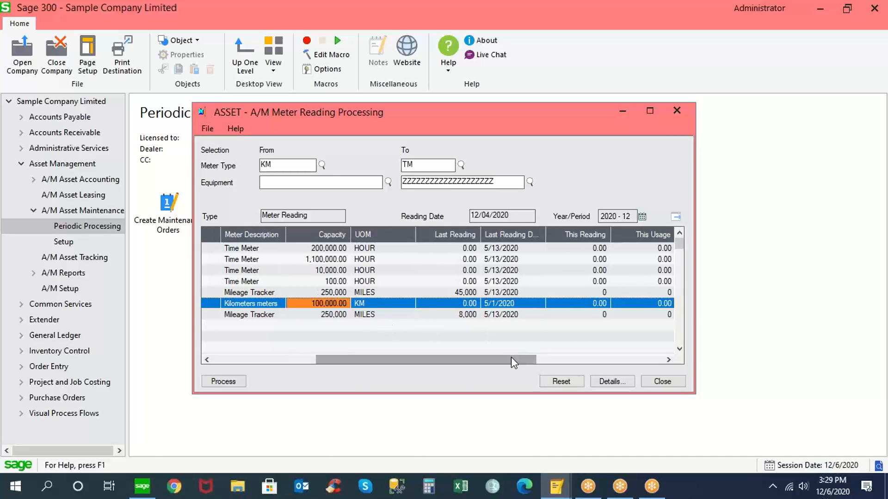
{"action": "left_click_drag", "start_coordinate": [511, 357], "coordinate": [573, 360]}
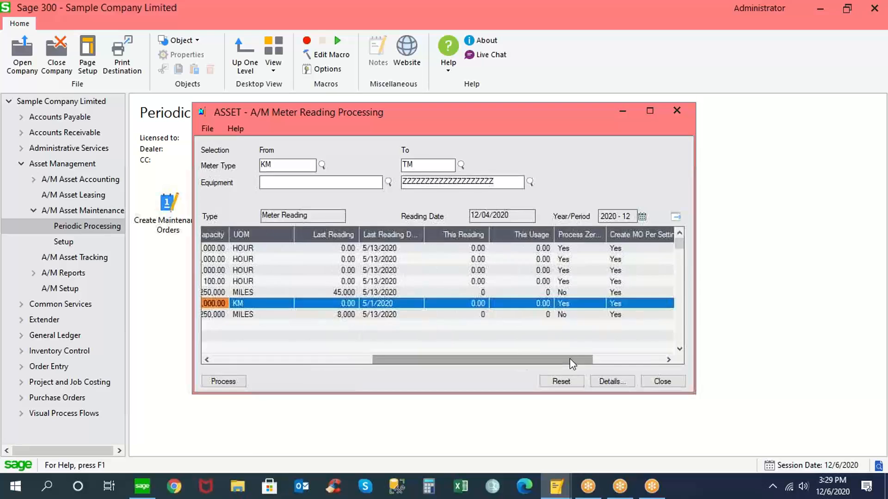
{"action": "left_click", "coordinate": [478, 305]}
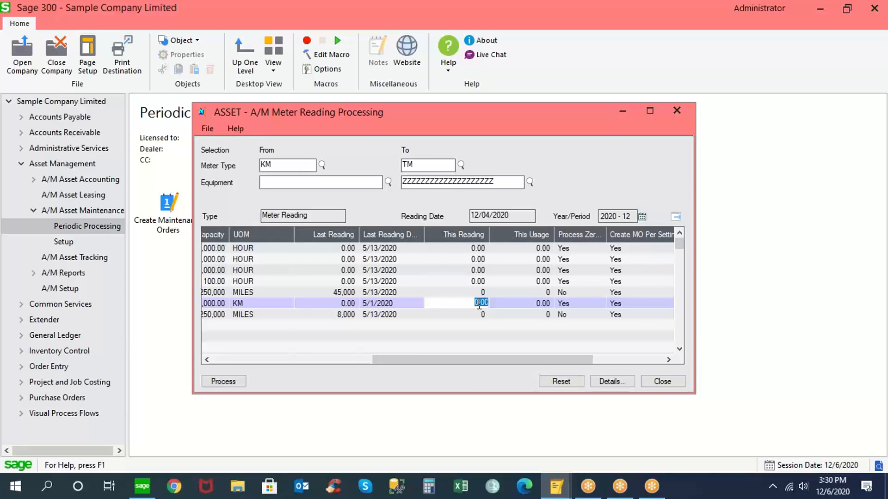
{"action": "type", "text": "11,000"}
{"action": "key", "text": "Return"}
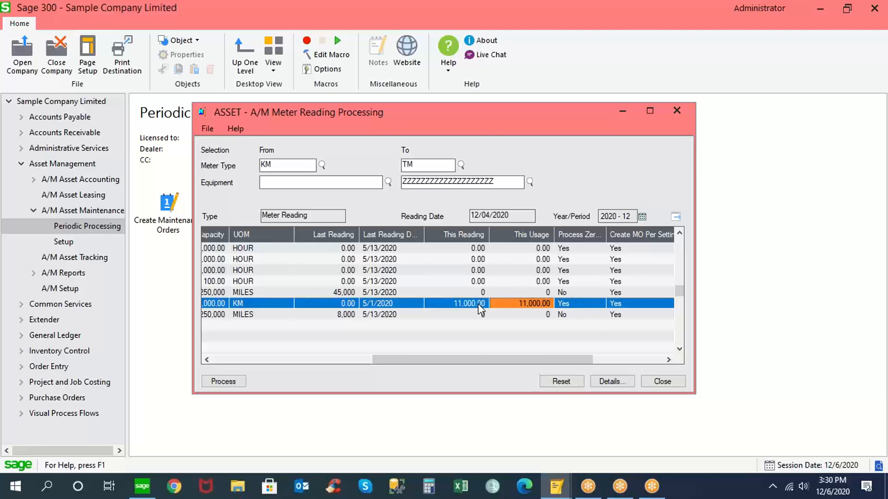
{"action": "left_click_drag", "start_coordinate": [476, 357], "coordinate": [270, 372]}
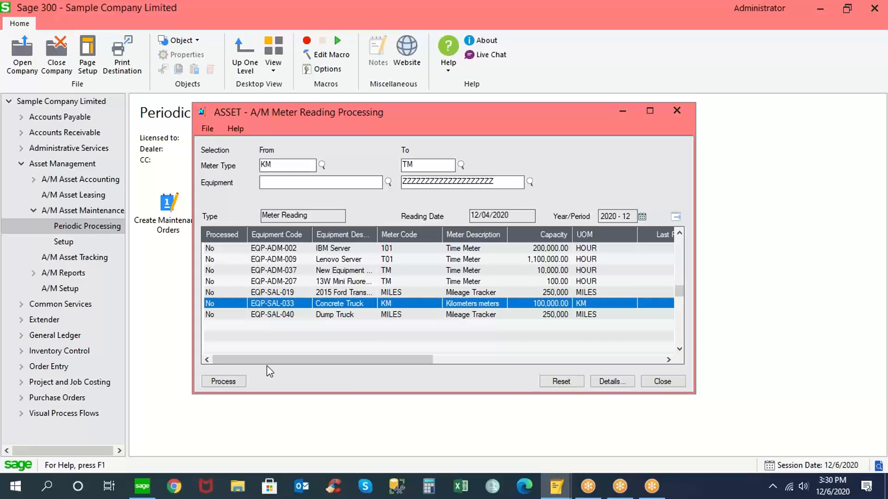
Enter 25,000 as this reading for the New Equipment item, EQP-ADM-037, on its TM time meter.
{"action": "left_click", "coordinate": [293, 272]}
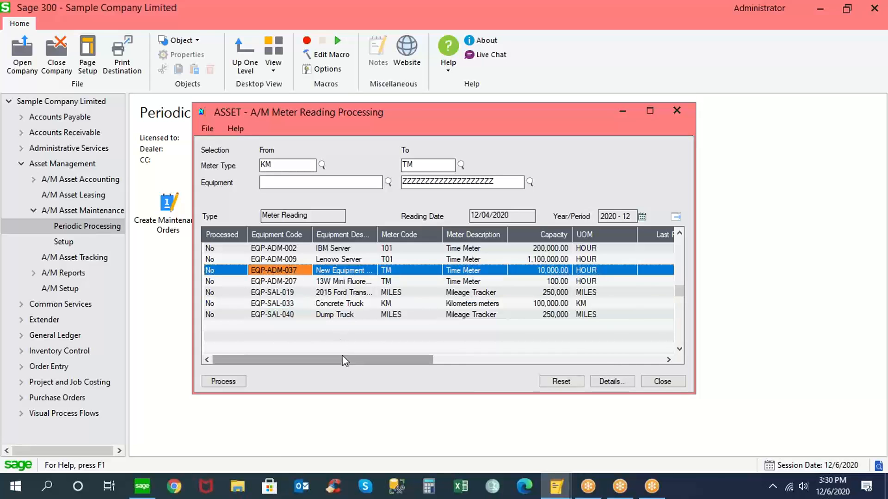
{"action": "left_click_drag", "start_coordinate": [349, 363], "coordinate": [533, 359]}
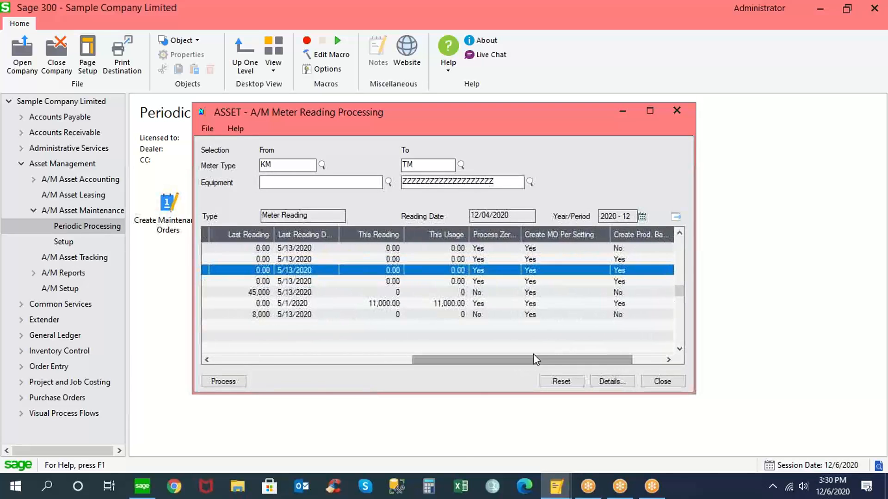
{"action": "left_click", "coordinate": [381, 271]}
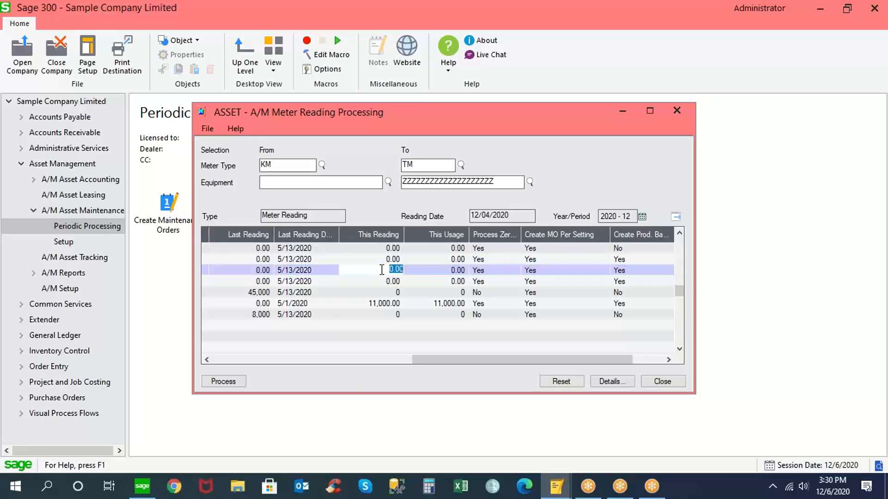
{"action": "type", "text": "2,500"}
{"action": "key", "text": "Return"}
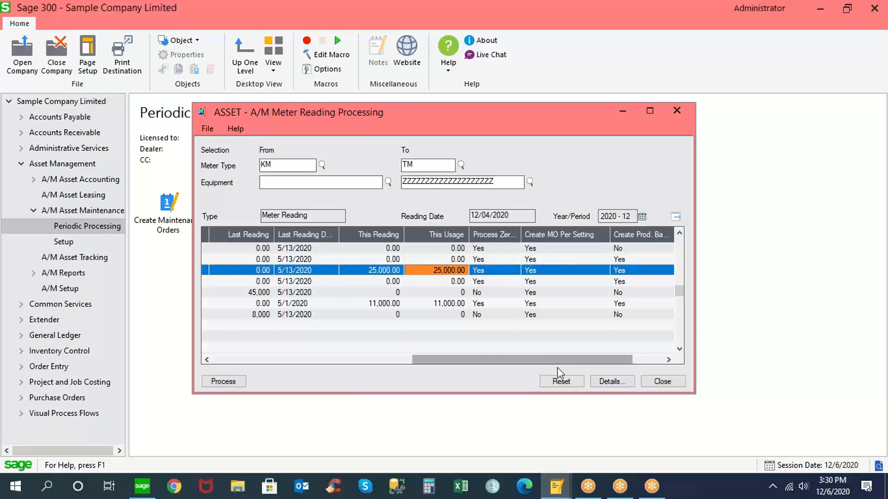
Try to process the entered meter readings, dismiss the resulting dialog and close Meter Reading Processing.
{"action": "left_click", "coordinate": [224, 381]}
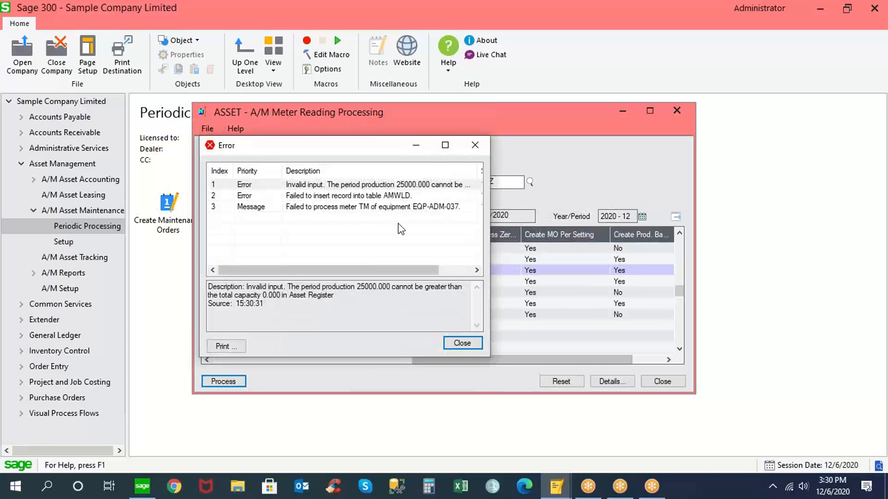
{"action": "left_click", "coordinate": [462, 344]}
{"action": "left_click_drag", "start_coordinate": [461, 359], "coordinate": [250, 347]}
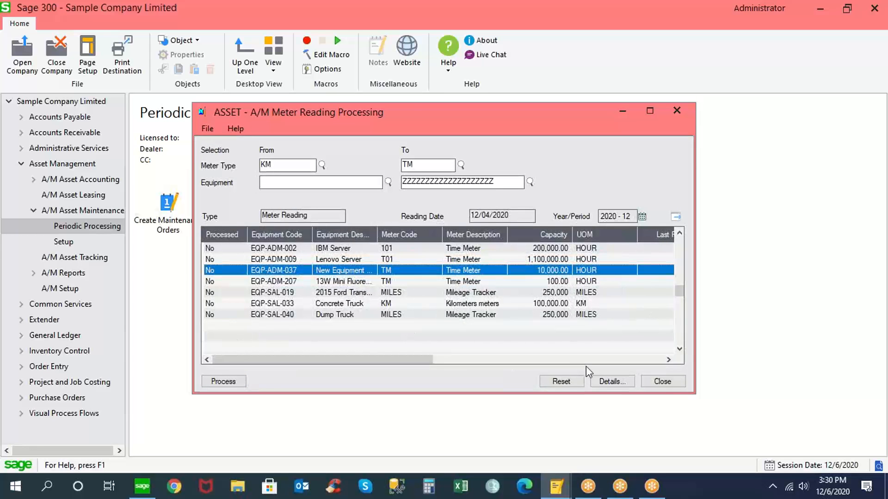
{"action": "left_click", "coordinate": [667, 385]}
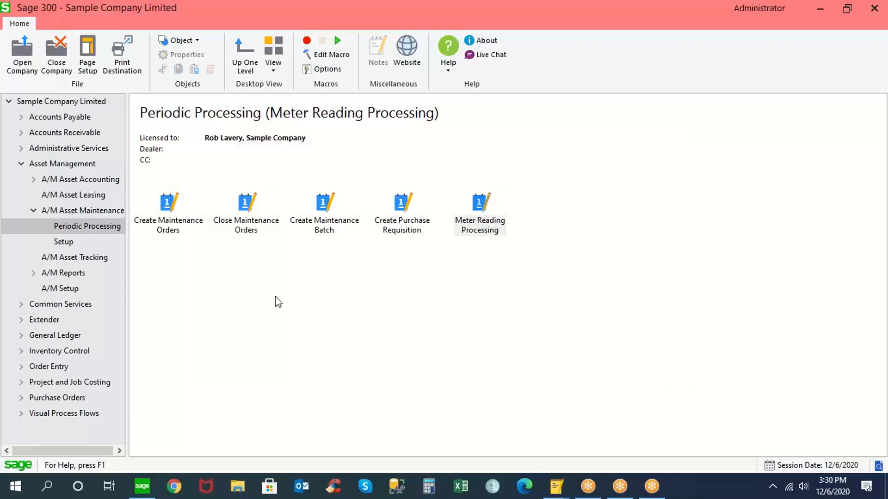
Open the Meter Reading Generated Maintenance Requirement order dated 8/25/2020 from the Maintenance Order records in A/M Asset Maintenance.
{"action": "left_click", "coordinate": [74, 212]}
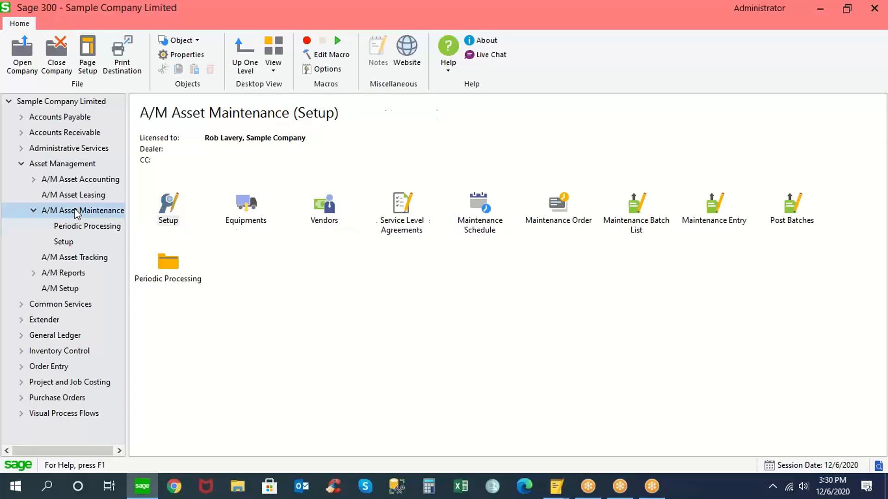
{"action": "double_click", "coordinate": [554, 208]}
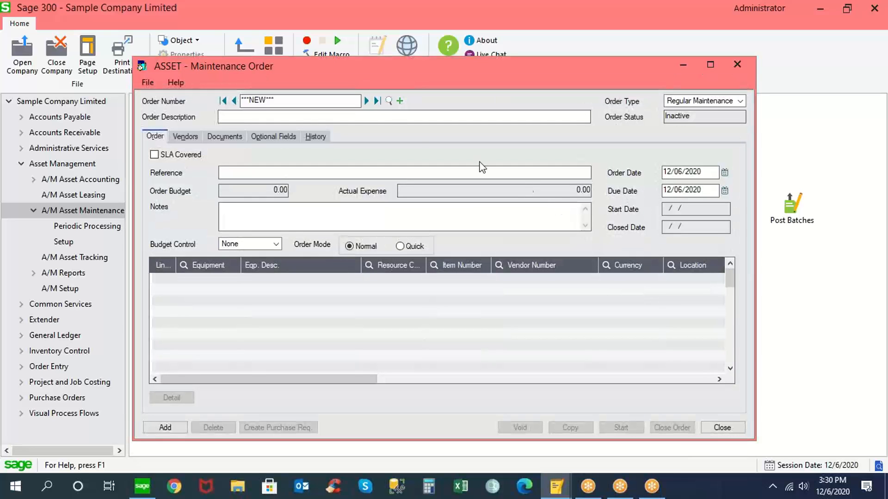
{"action": "left_click", "coordinate": [388, 101]}
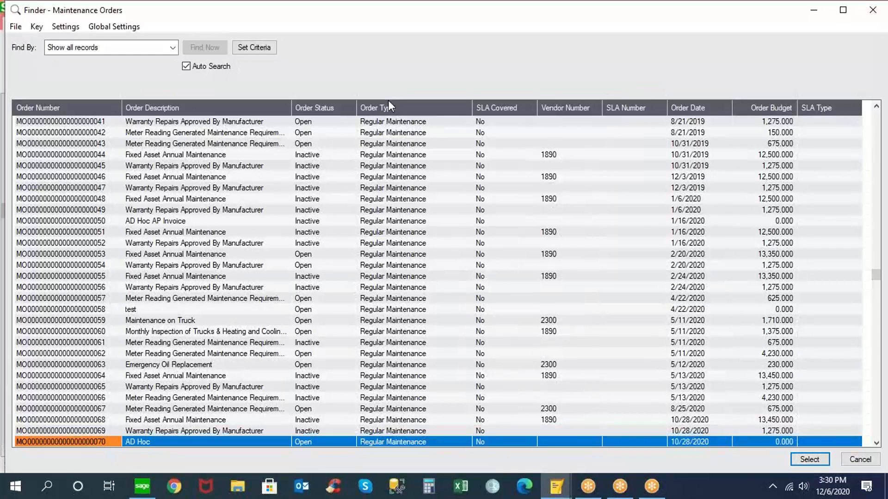
{"action": "left_click", "coordinate": [149, 411]}
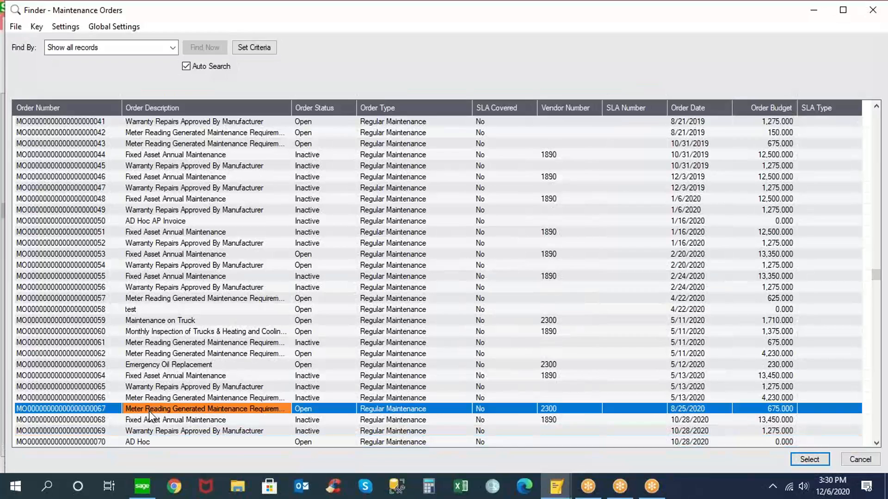
{"action": "double_click", "coordinate": [149, 411]}
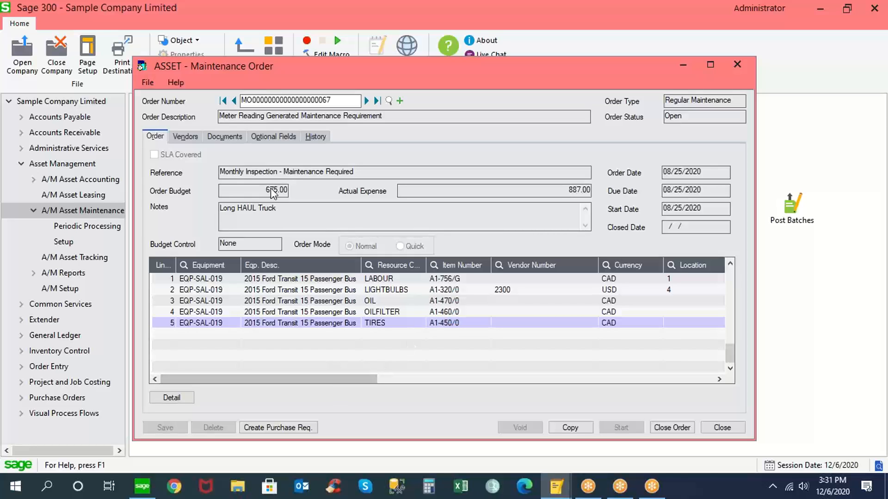
Review the order's vendors, documents, history, optional fields and order lines, and close the maintenance order.
{"action": "left_click", "coordinate": [195, 139]}
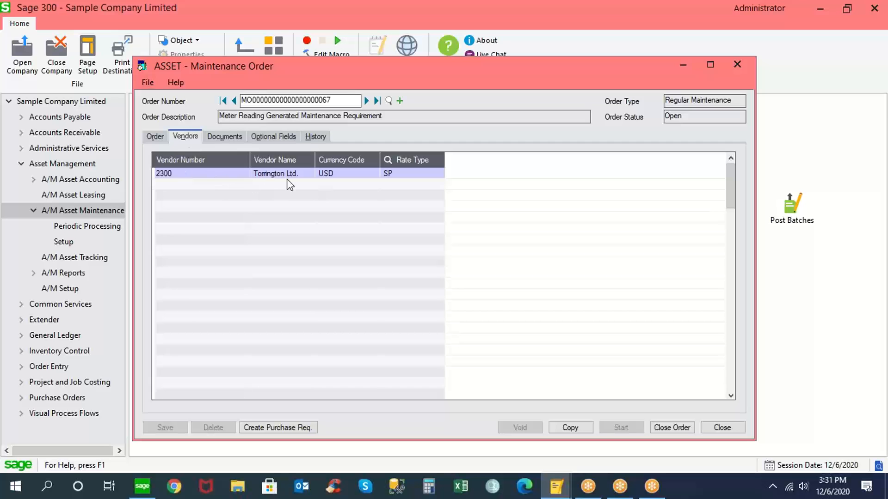
{"action": "left_click", "coordinate": [234, 140]}
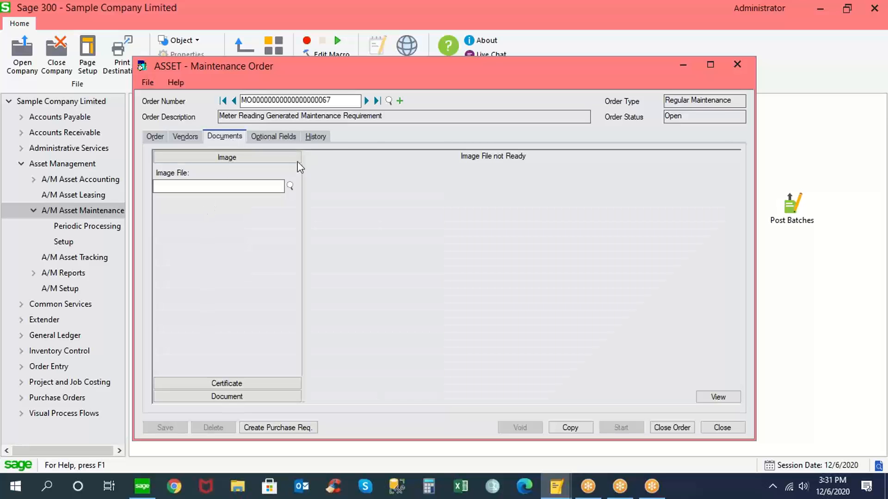
{"action": "left_click", "coordinate": [320, 140]}
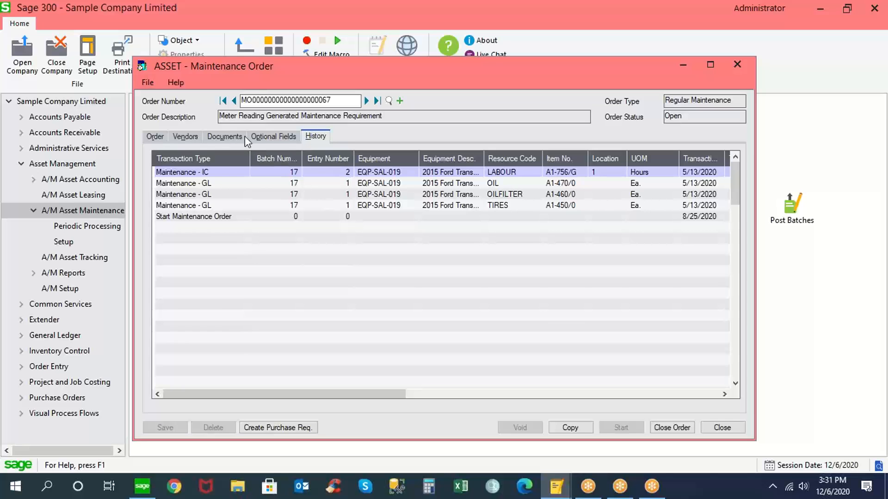
{"action": "left_click", "coordinate": [262, 137]}
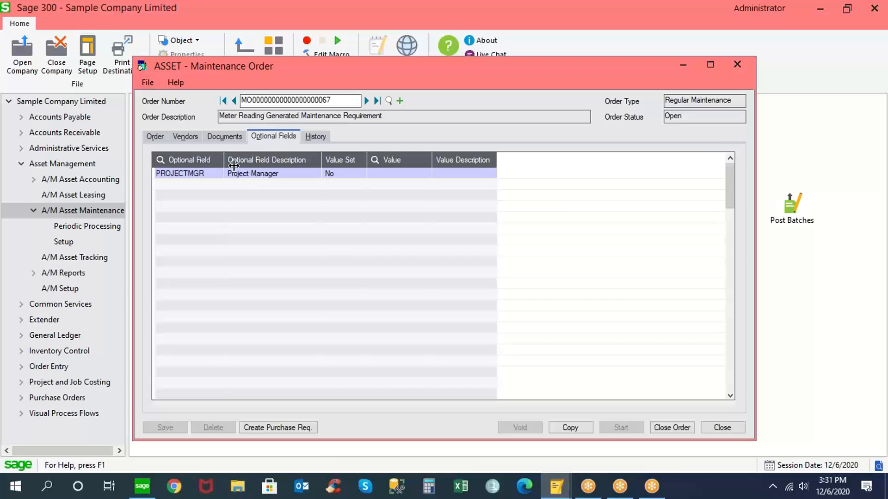
{"action": "left_click", "coordinate": [393, 174]}
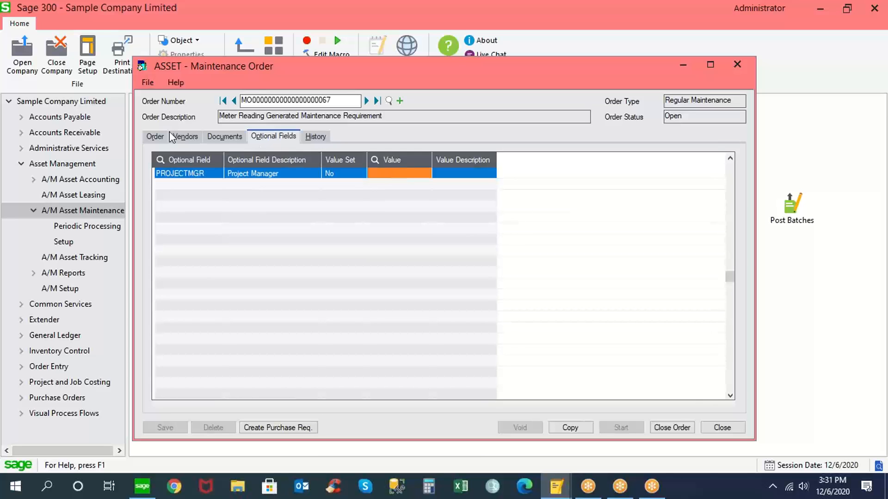
{"action": "left_click", "coordinate": [155, 136]}
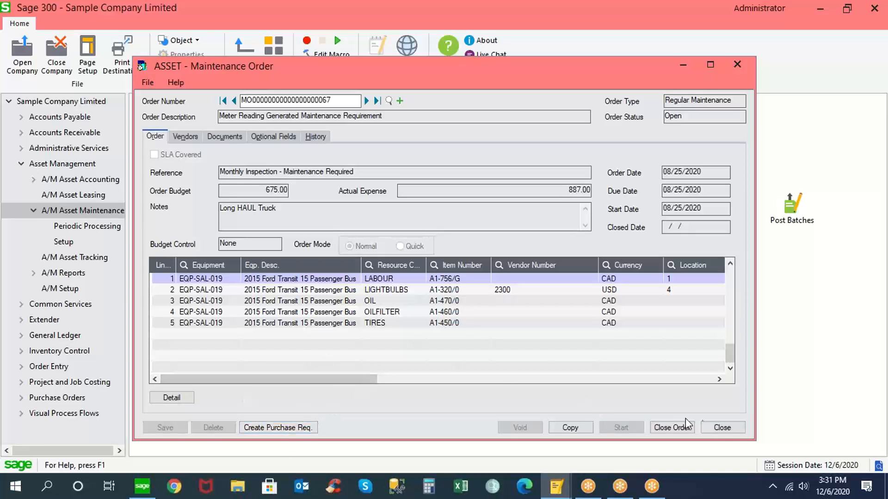
{"action": "left_click", "coordinate": [724, 428]}
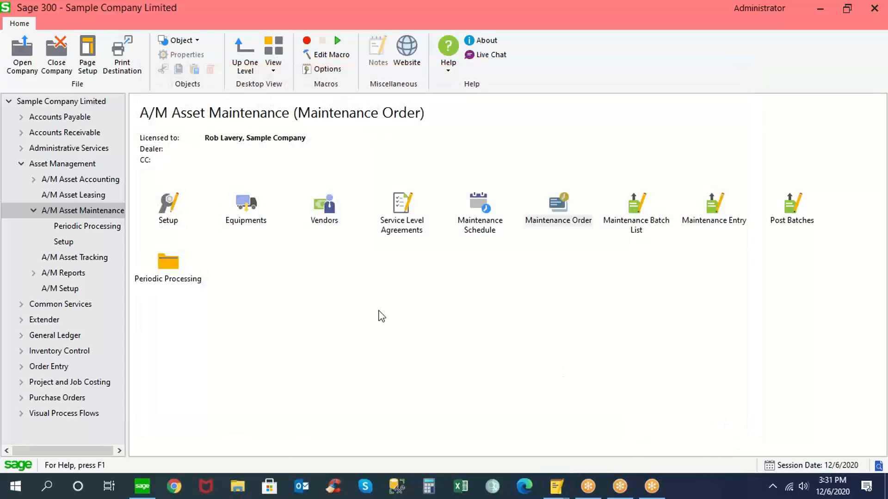
Reopen Maintenance Order and load the order described as Monthly Inspection of Trucks & Heating and Cooling Units.
{"action": "double_click", "coordinate": [562, 205]}
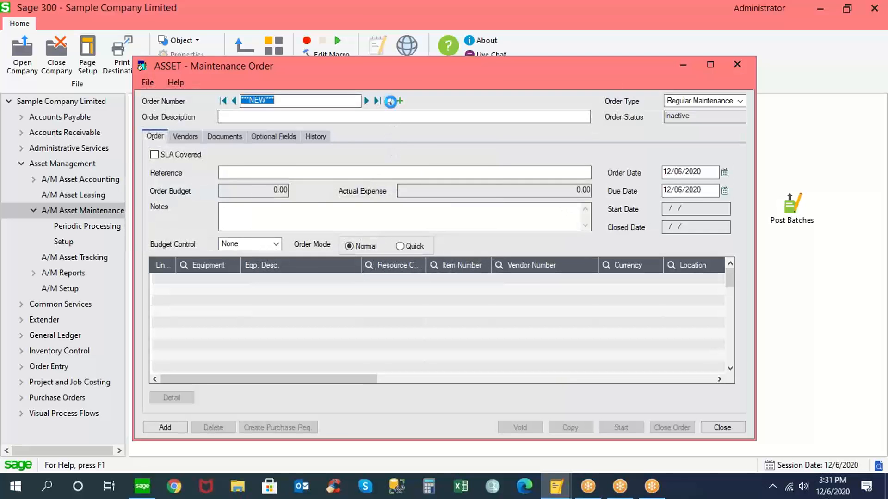
{"action": "left_click", "coordinate": [391, 101]}
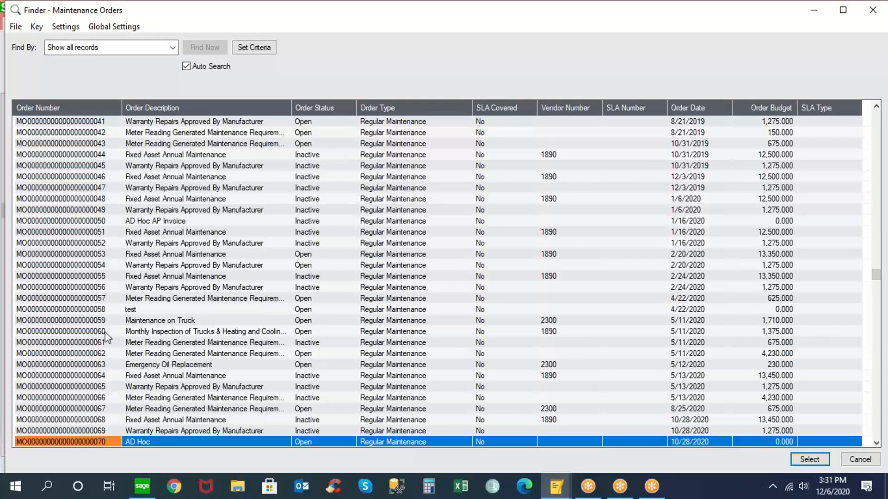
{"action": "double_click", "coordinate": [104, 332]}
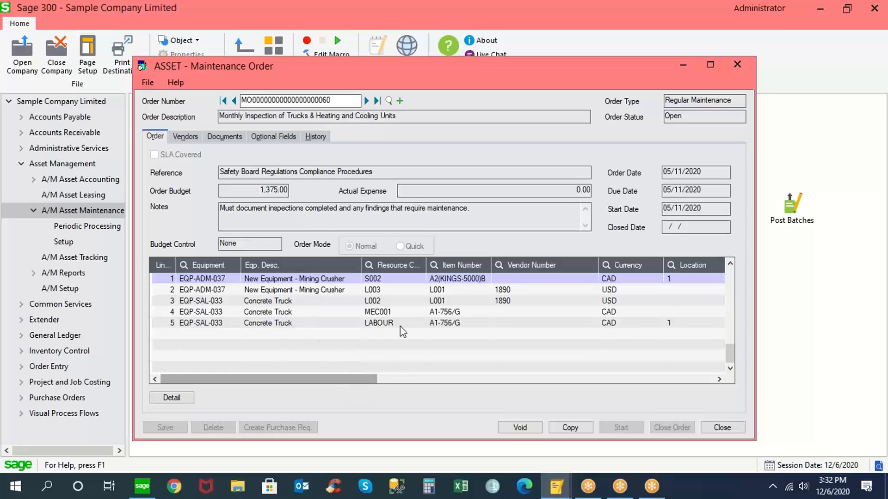
Examine the vendor assignments on the Mining Crusher and Concrete Truck lines of the inspection order, and close it.
{"action": "left_click", "coordinate": [503, 290]}
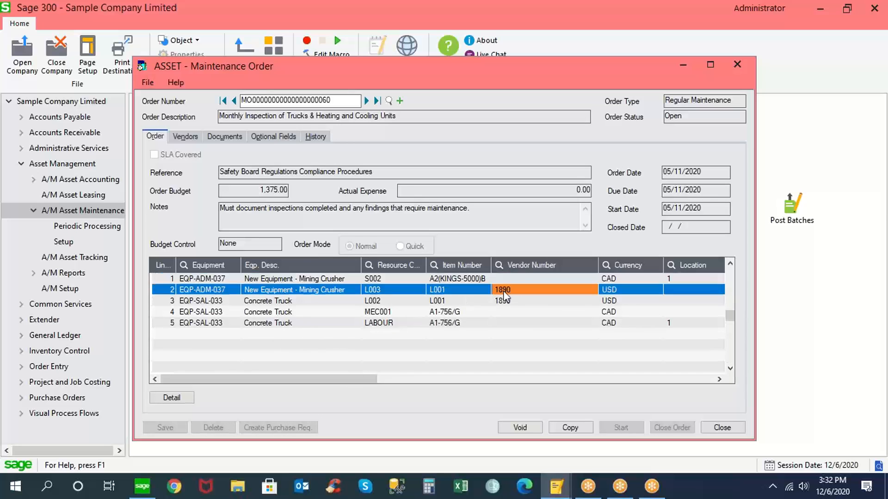
{"action": "left_click", "coordinate": [512, 305]}
{"action": "left_click_drag", "start_coordinate": [355, 375], "coordinate": [368, 385]}
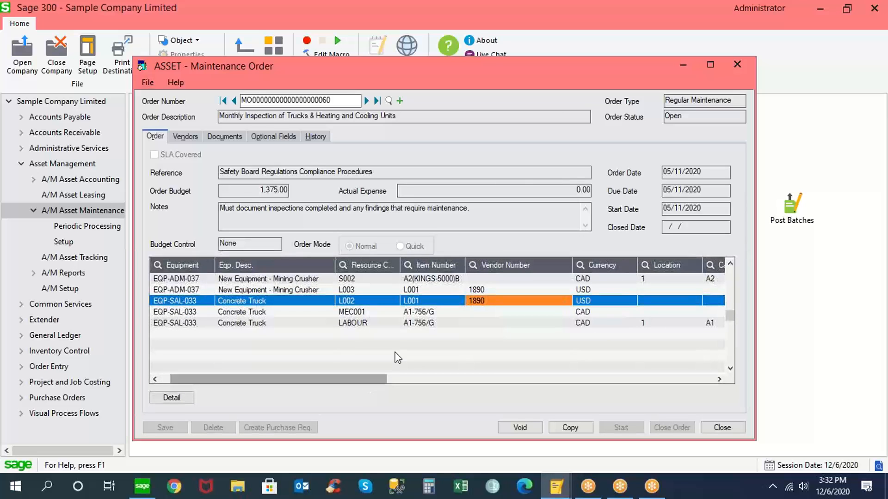
{"action": "left_click_drag", "start_coordinate": [300, 383], "coordinate": [289, 383]}
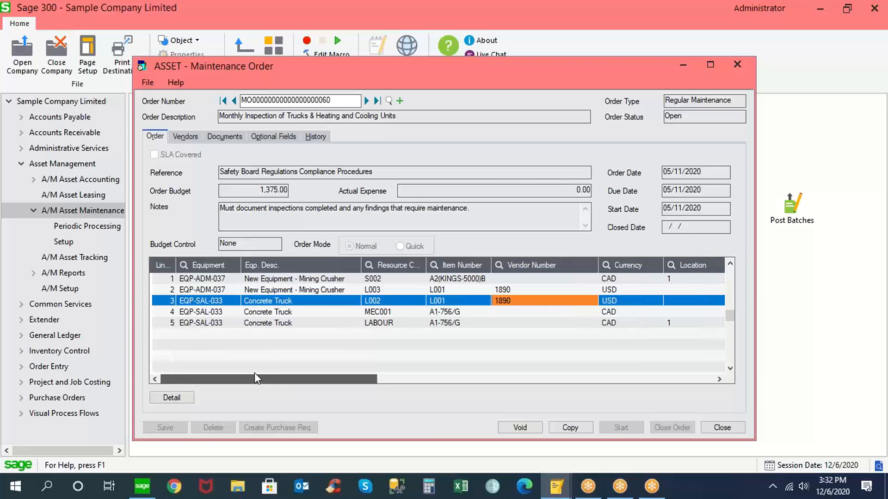
{"action": "left_click", "coordinate": [715, 432]}
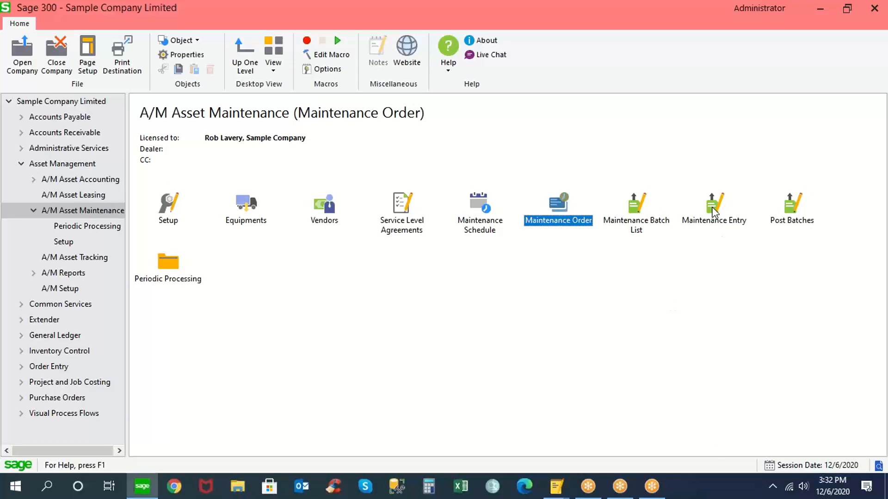
Open A/M Maintenance Entry and load maintenance batch 19.
{"action": "double_click", "coordinate": [715, 213]}
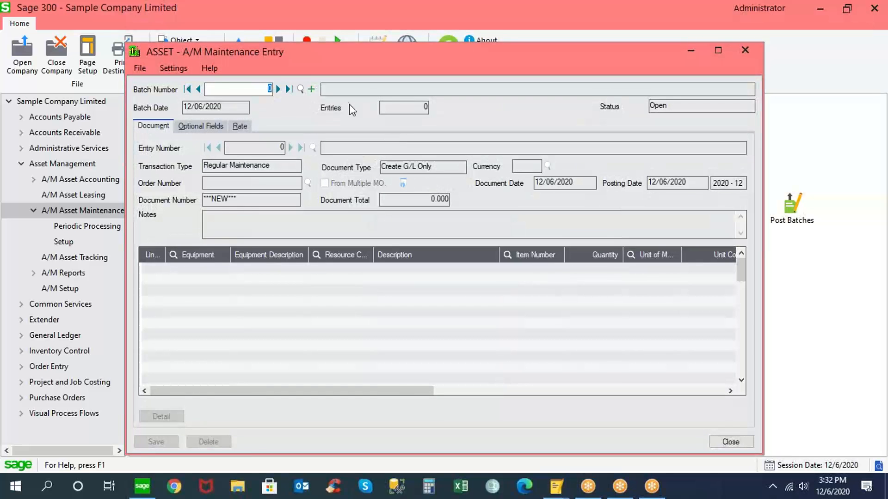
{"action": "left_click", "coordinate": [301, 90]}
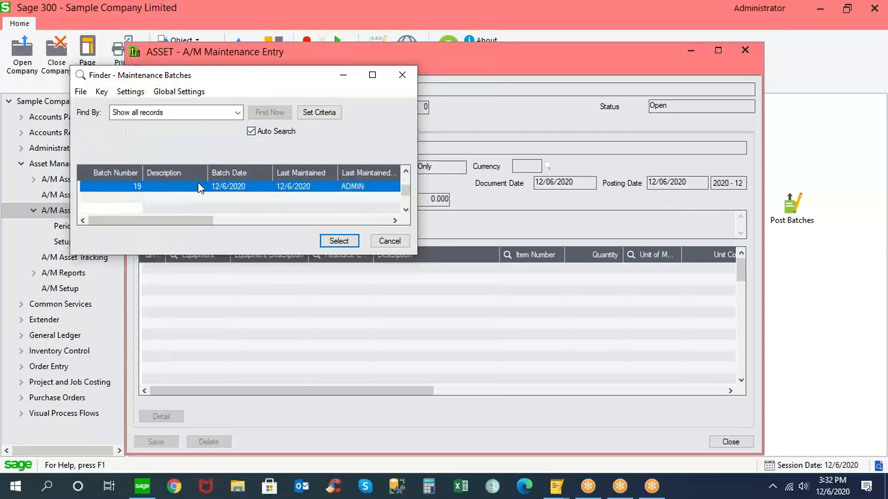
{"action": "double_click", "coordinate": [200, 185]}
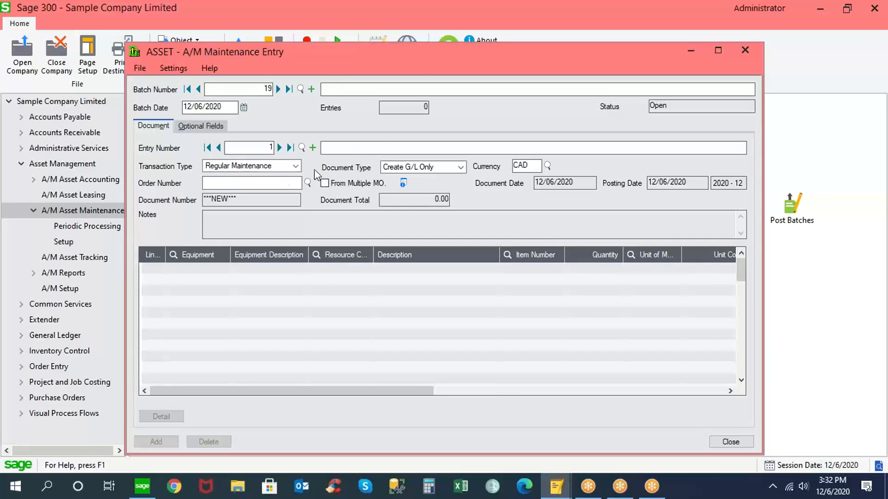
Set both the batch description and the description of entry 1 to "Maintenance Work for The Month".
{"action": "type", "text": "Maintenance Work for The Month"}
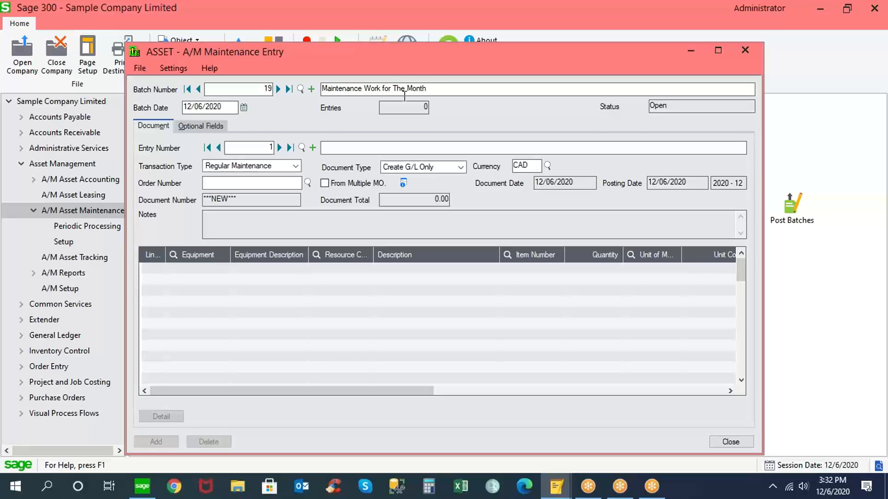
{"action": "left_click_drag", "start_coordinate": [429, 89], "coordinate": [300, 97]}
{"action": "key", "text": "ctrl+c"}
{"action": "key", "text": "Tab"}
{"action": "key", "text": "Tab"}
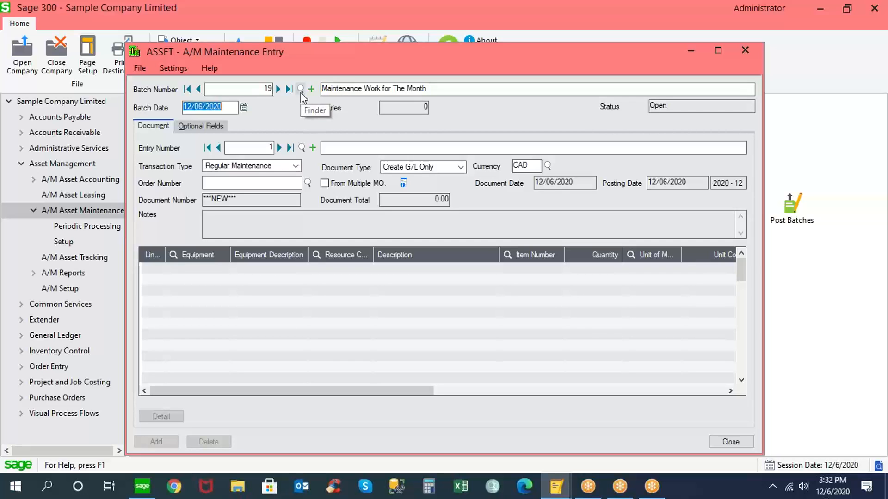
{"action": "key", "text": "ctrl+v"}
{"action": "key", "text": "Tab"}
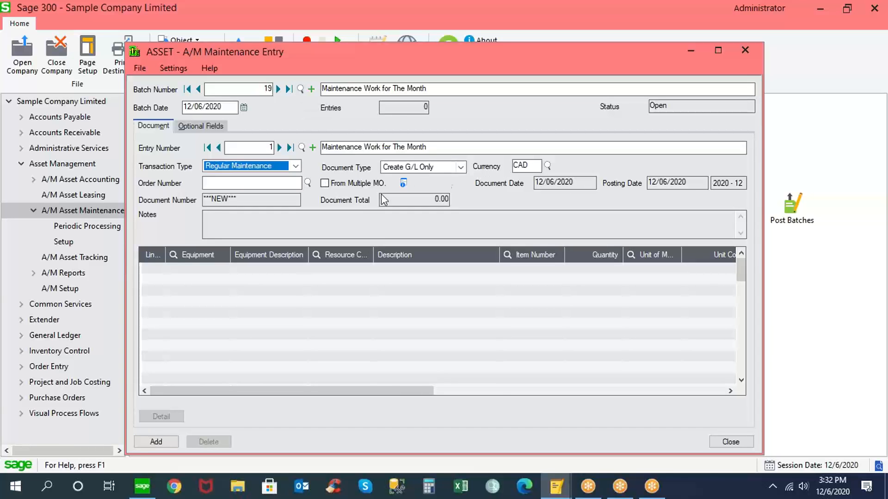
Assign the latest Meter Reading Generated Maintenance Requirement order, listed just before AD Hoc, to the maintenance entry.
{"action": "left_click", "coordinate": [307, 182]}
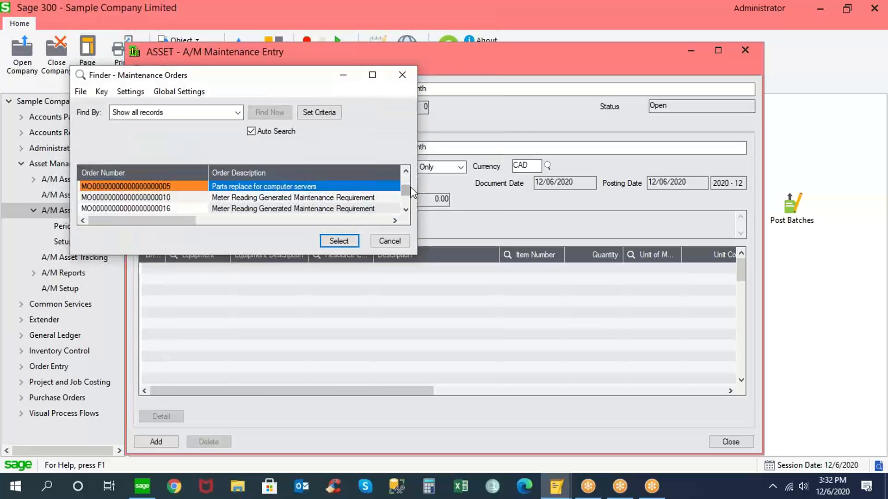
{"action": "left_click_drag", "start_coordinate": [407, 189], "coordinate": [408, 211]}
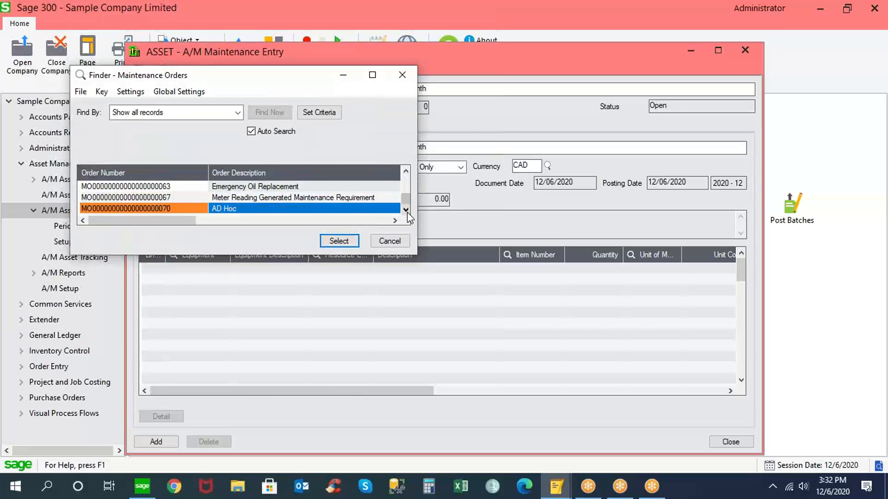
{"action": "double_click", "coordinate": [181, 198]}
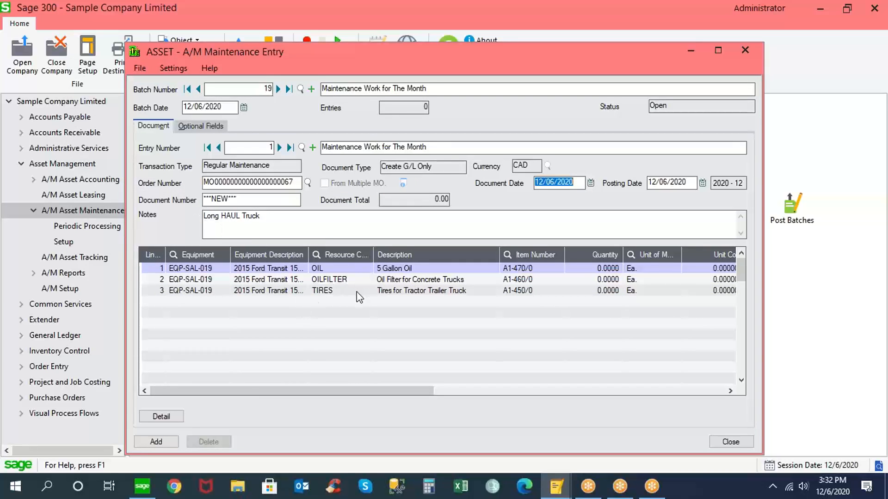
Set the line quantities to 1 for OIL, 3 for OILFILTER and 4 for TIRES.
{"action": "left_click_drag", "start_coordinate": [389, 391], "coordinate": [509, 390]}
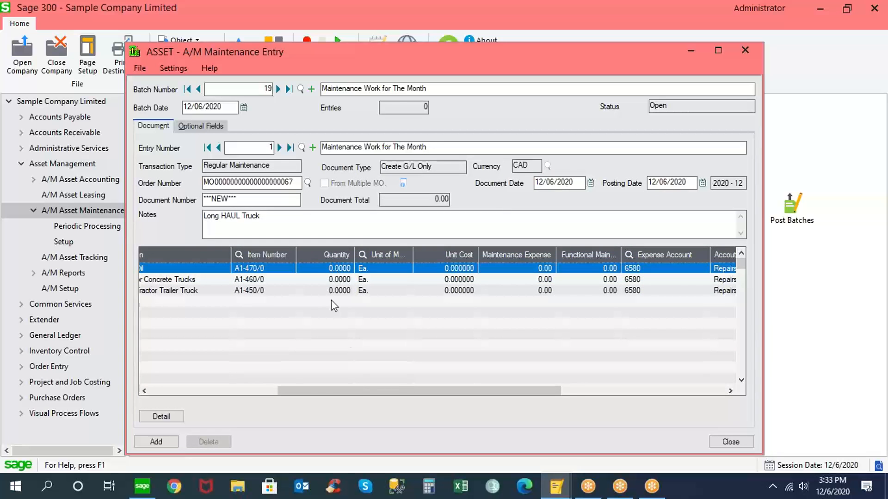
{"action": "left_click_drag", "start_coordinate": [359, 391], "coordinate": [313, 390]}
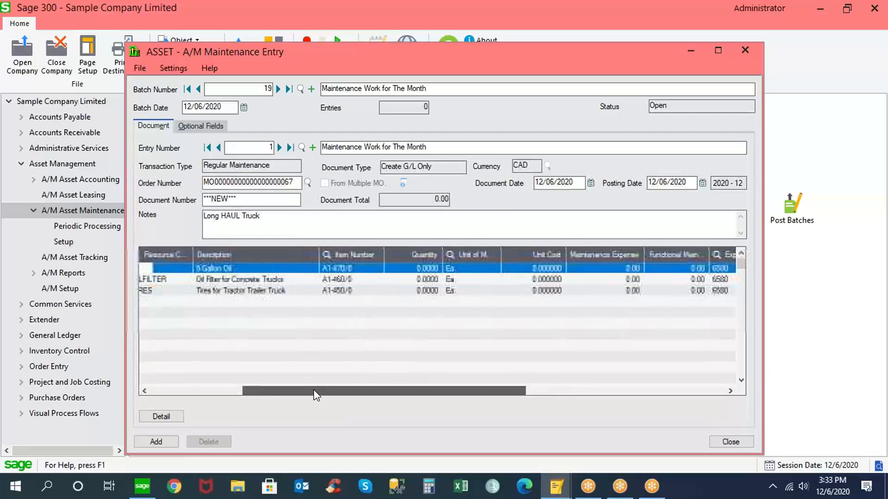
{"action": "double_click", "coordinate": [428, 271]}
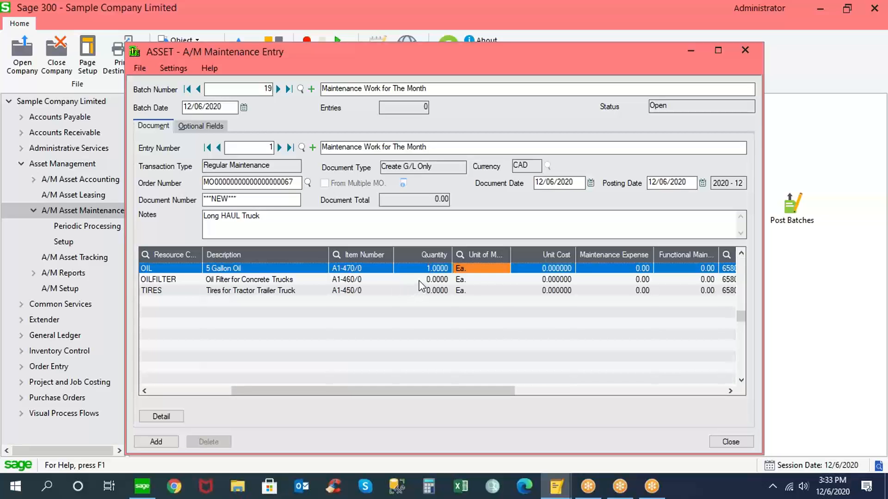
{"action": "left_click", "coordinate": [419, 280]}
{"action": "left_click", "coordinate": [419, 281]}
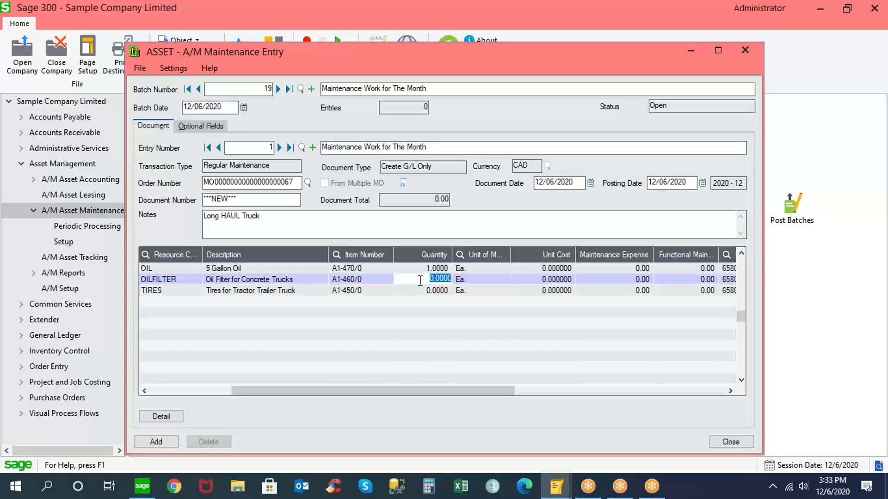
{"action": "type", "text": "3"}
{"action": "key", "text": "Tab"}
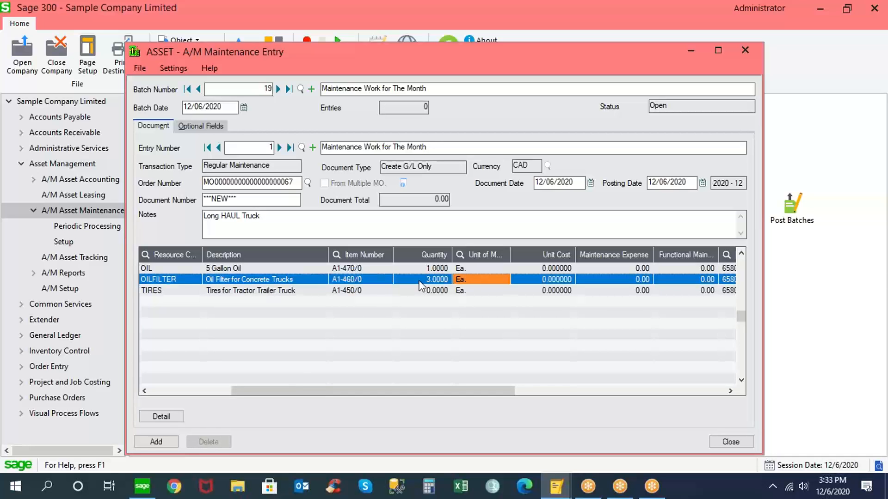
{"action": "left_click", "coordinate": [429, 291]}
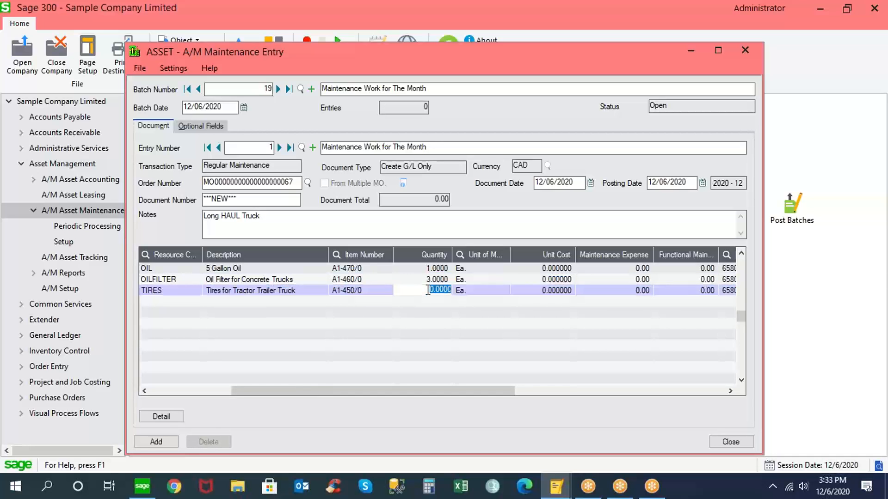
{"action": "type", "text": "4"}
{"action": "key", "text": "Tab"}
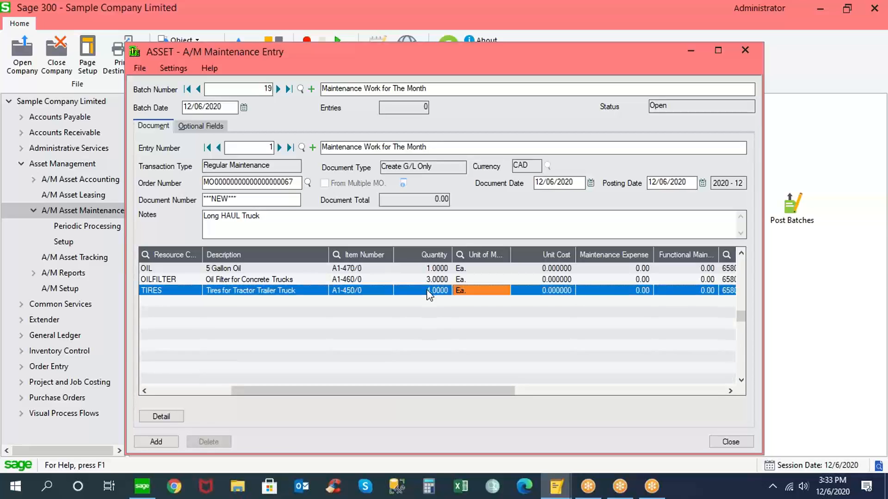
Set the unit cost to 150 on the OIL line and 250 on the OILFILTER line.
{"action": "left_click_drag", "start_coordinate": [435, 389], "coordinate": [597, 382]}
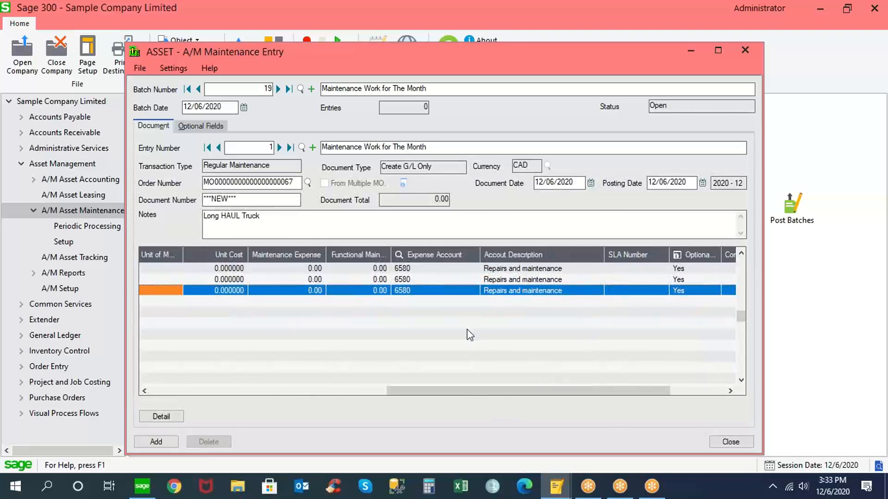
{"action": "left_click_drag", "start_coordinate": [473, 390], "coordinate": [397, 384]}
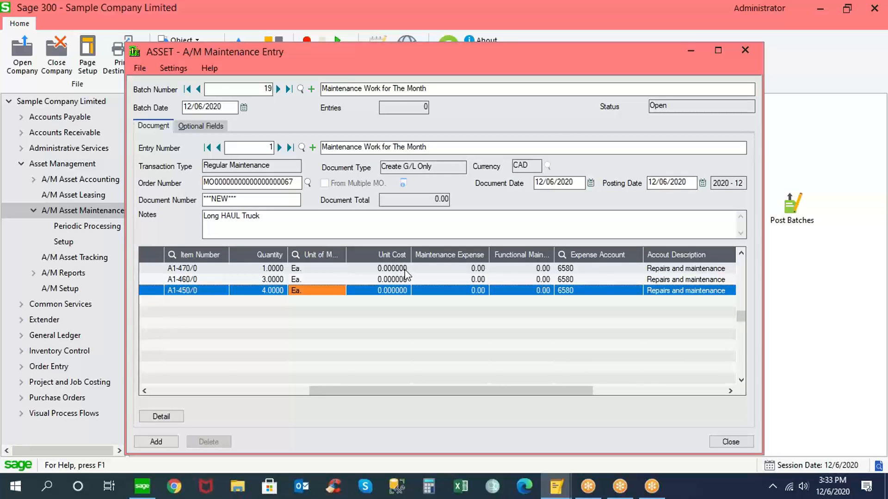
{"action": "left_click", "coordinate": [401, 269]}
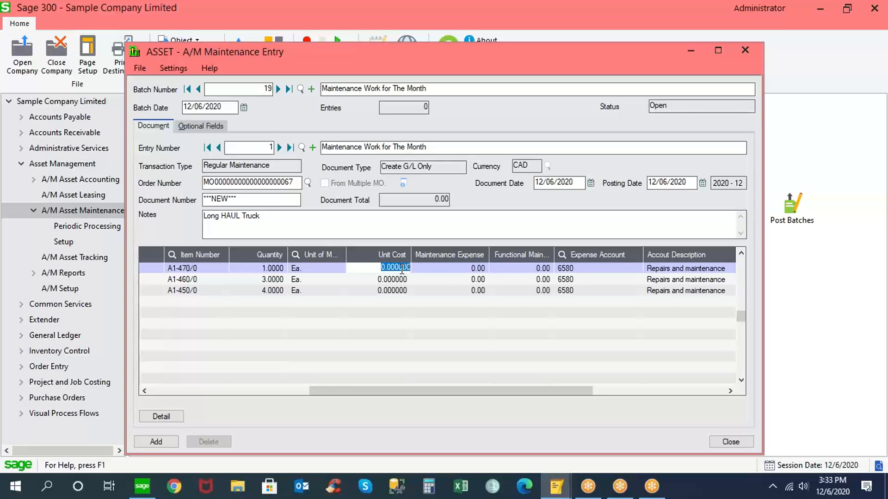
{"action": "type", "text": "150"}
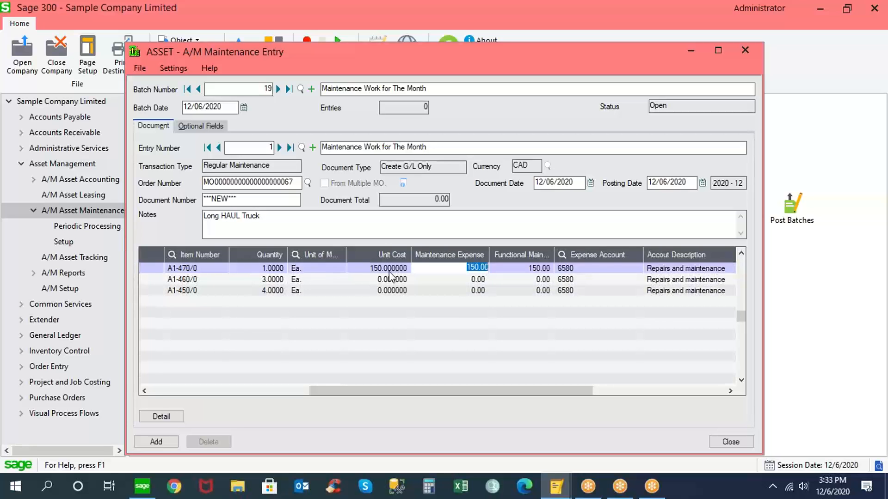
{"action": "left_click", "coordinate": [384, 280]}
{"action": "type", "text": "2"}
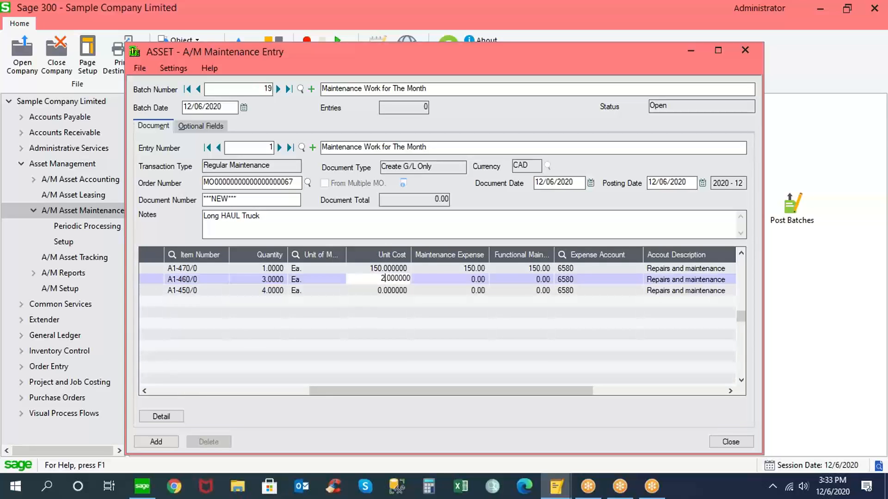
{"action": "type", "text": "50"}
{"action": "key", "text": "Tab"}
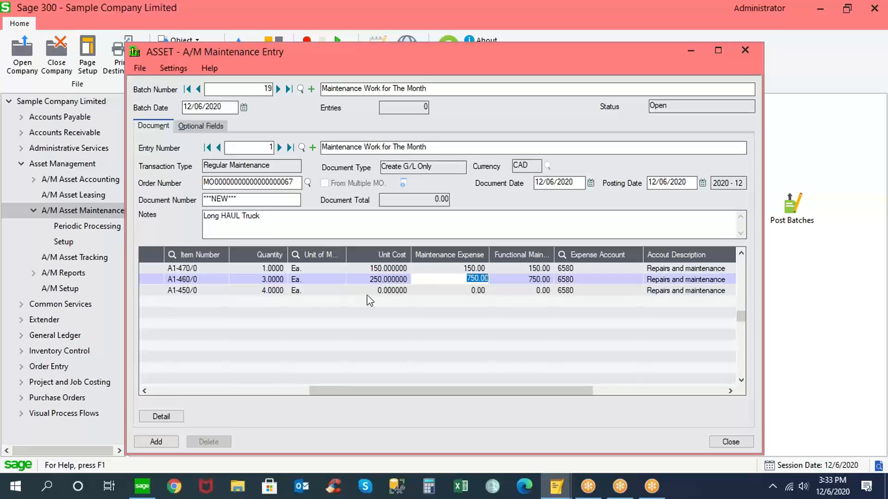
Enter 6,000 as the unit cost of the TIRES line and correct it to 600.
{"action": "left_click", "coordinate": [380, 290]}
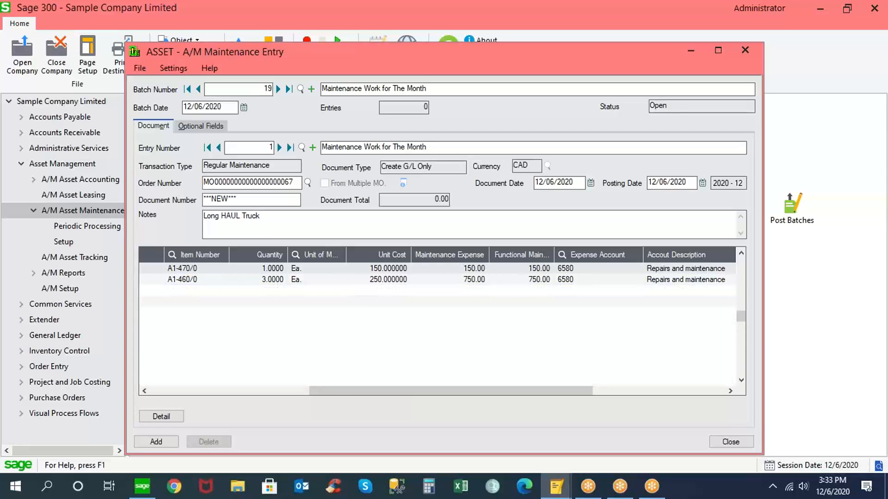
{"action": "type", "text": "6000"}
{"action": "key", "text": "Tab"}
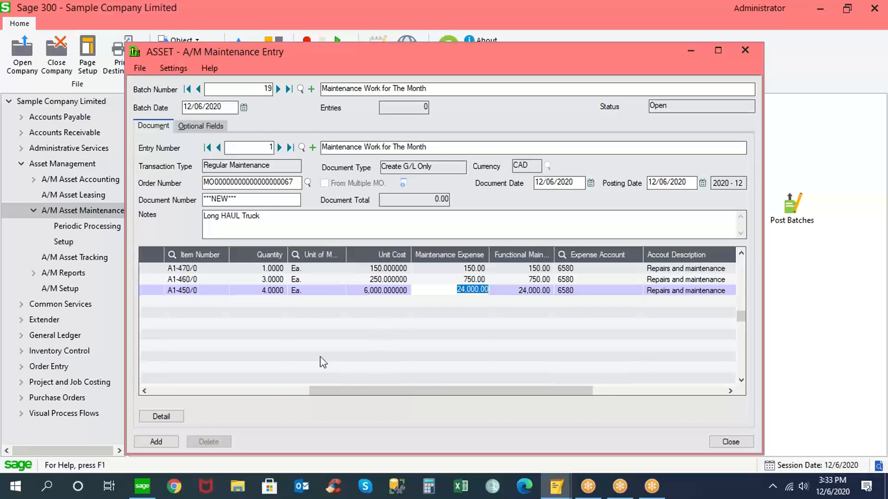
{"action": "left_click", "coordinate": [382, 291]}
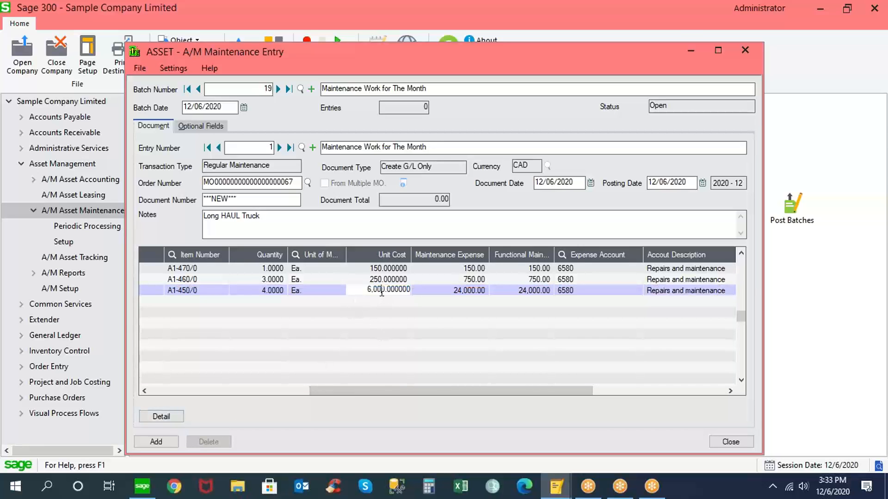
{"action": "double_click", "coordinate": [381, 290]}
{"action": "left_click", "coordinate": [381, 291]}
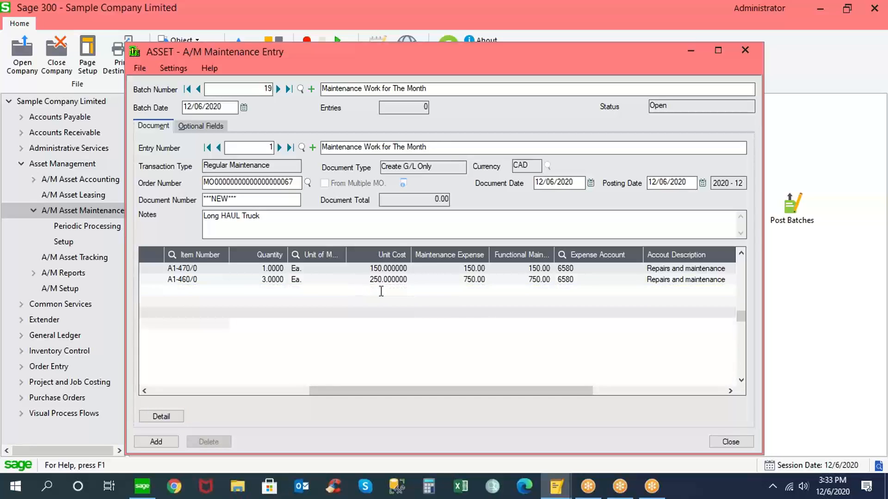
{"action": "key", "text": "BackSpace"}
{"action": "key", "text": "Tab"}
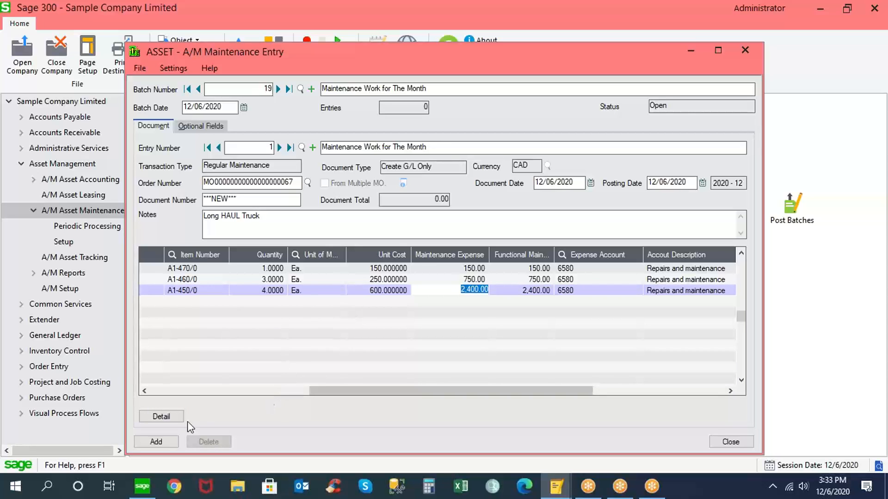
Set the entry's REPAIR optional field to Regular (Regular Scheduled Maintenance) and add the entry to the batch.
{"action": "left_click", "coordinate": [158, 442]}
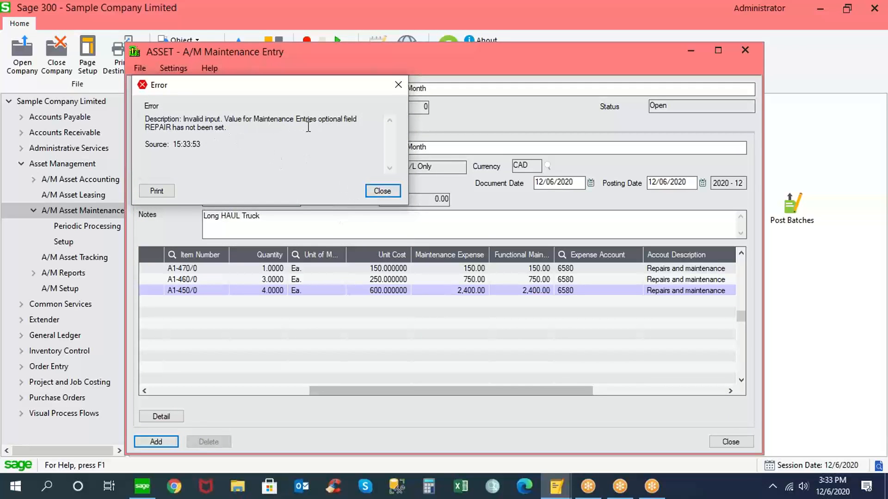
{"action": "left_click", "coordinate": [382, 191]}
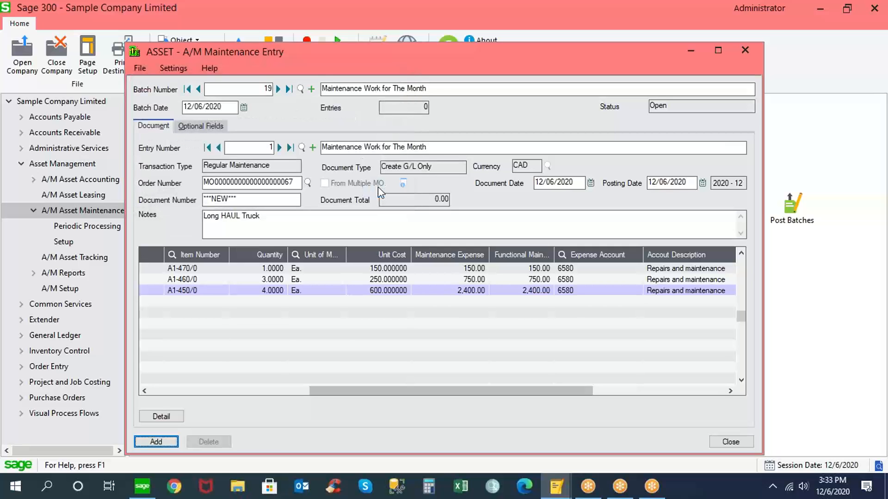
{"action": "left_click", "coordinate": [204, 125]}
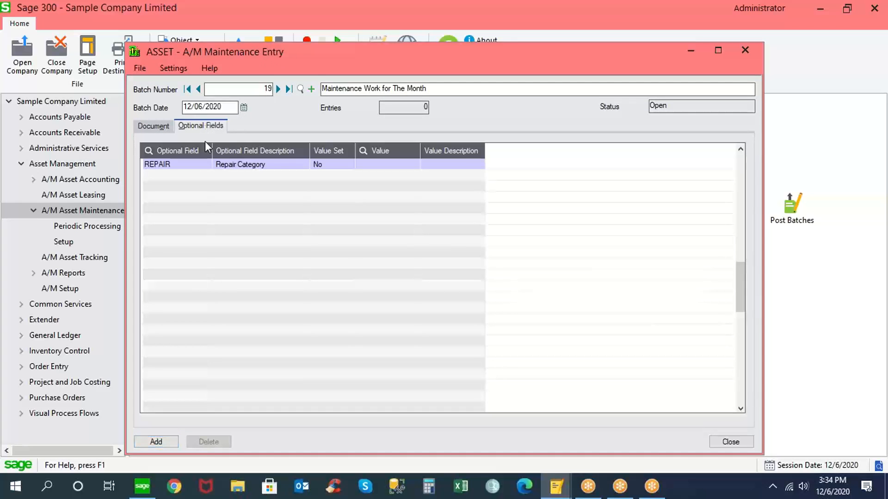
{"action": "left_click", "coordinate": [341, 167]}
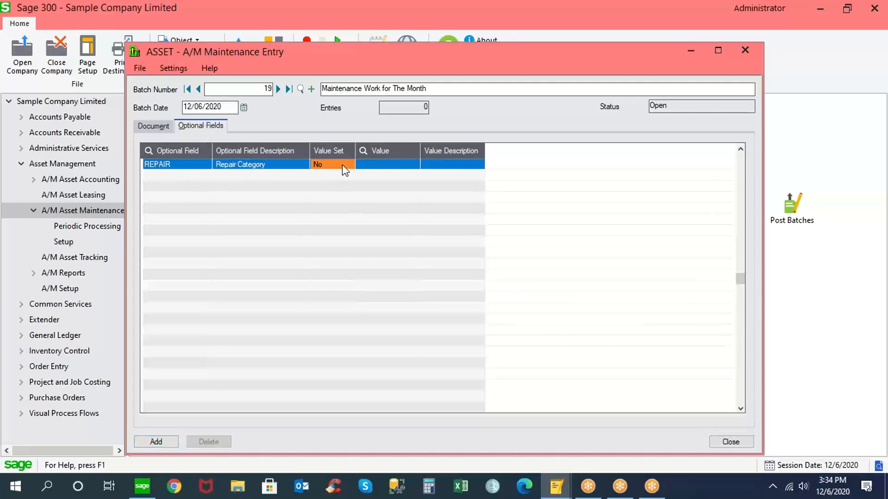
{"action": "left_click", "coordinate": [389, 164]}
{"action": "left_click", "coordinate": [411, 164]}
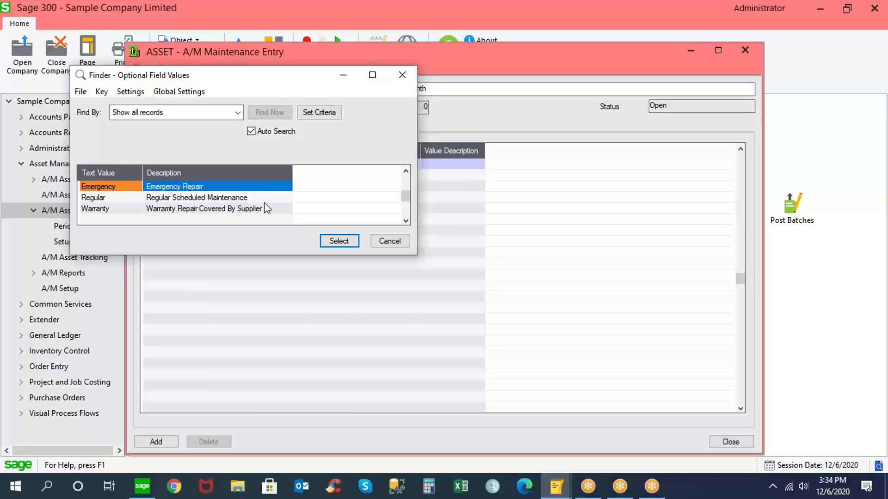
{"action": "double_click", "coordinate": [181, 198]}
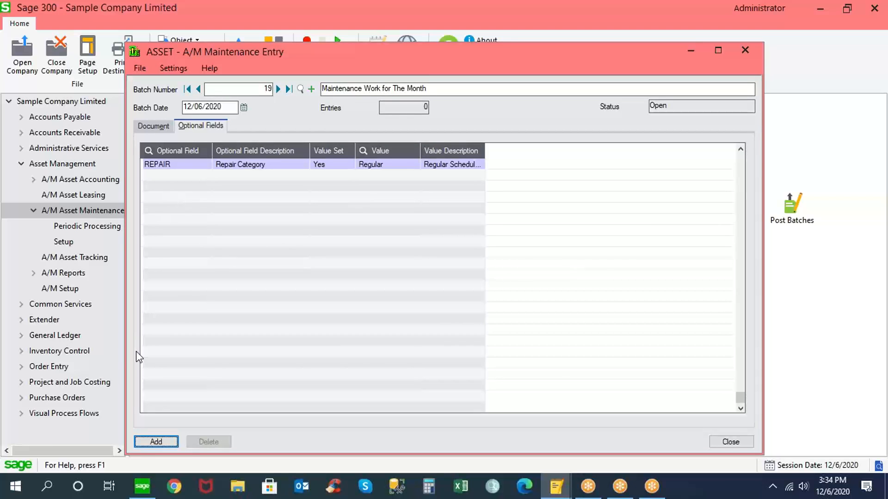
{"action": "left_click", "coordinate": [155, 441]}
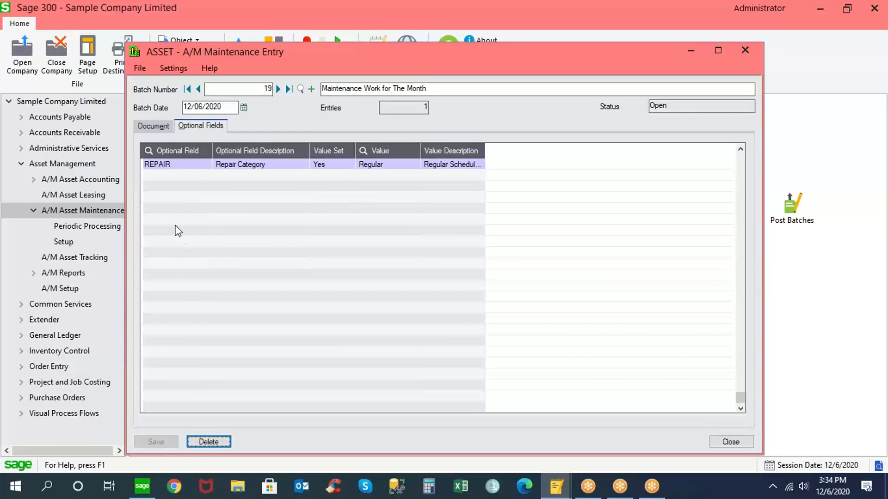
Create entry 2 with document type Create A/P invoice and the description "Vendor Service Maintenance Work".
{"action": "left_click", "coordinate": [164, 129]}
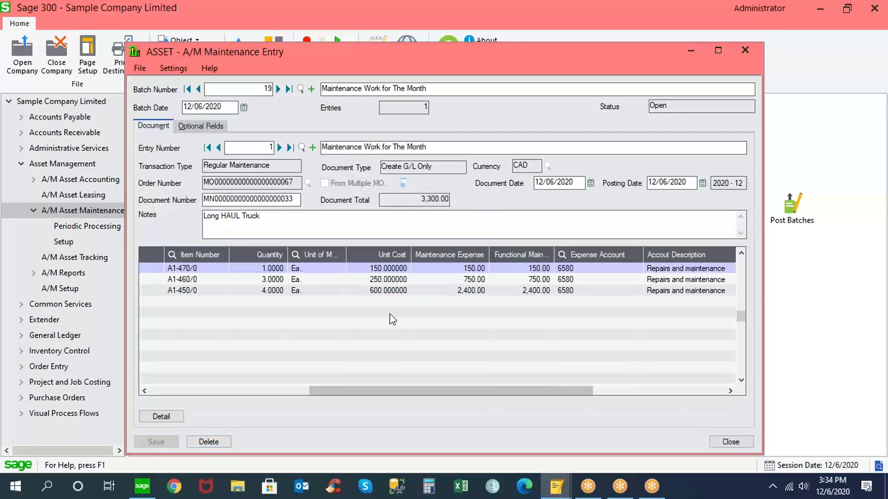
{"action": "left_click", "coordinate": [312, 148]}
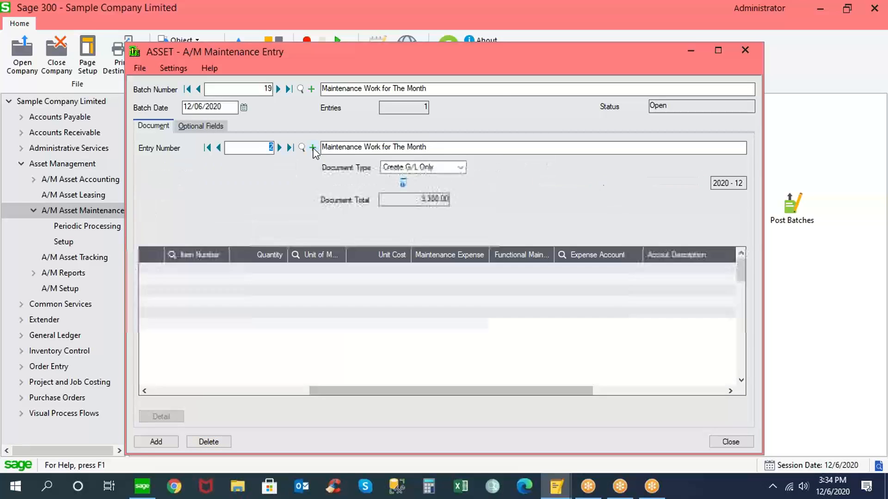
{"action": "left_click", "coordinate": [464, 169]}
{"action": "left_click", "coordinate": [445, 189]}
{"action": "left_click", "coordinate": [349, 146]}
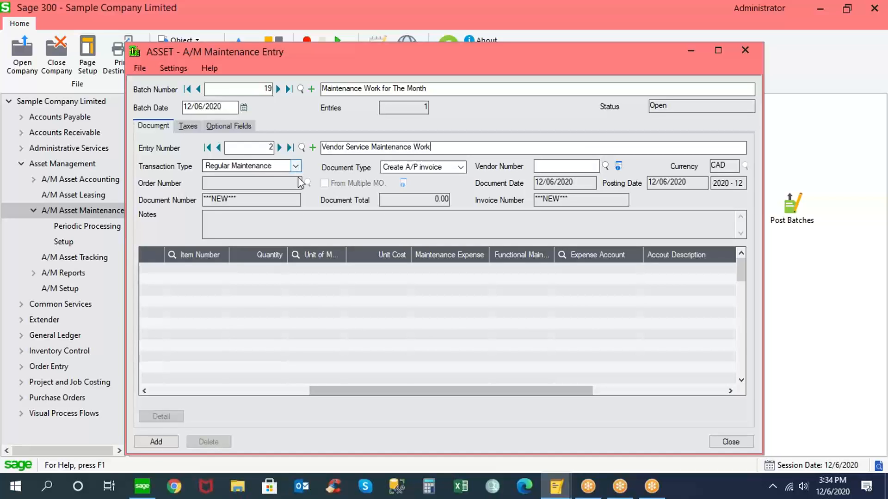
{"action": "key", "text": "Tab"}
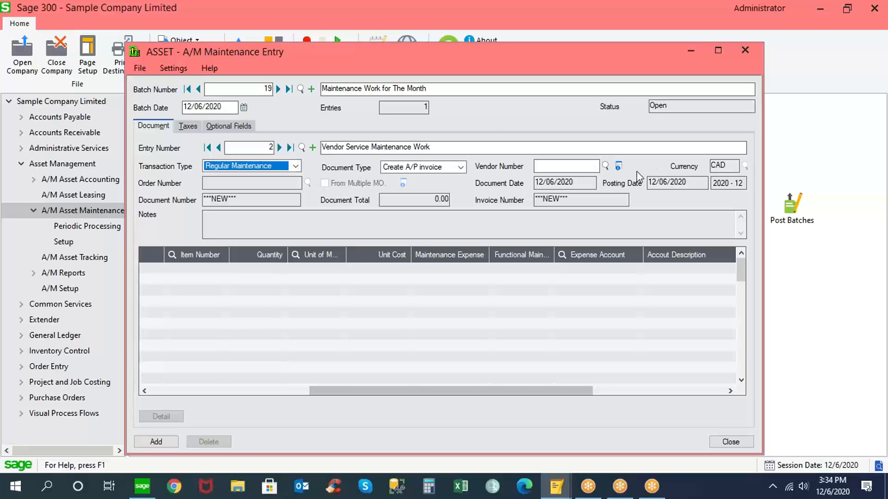
Choose RAESIDE as the vendor for entry 2 and assign the maintenance order listed just before Emergency Oil Replacement.
{"action": "left_click", "coordinate": [605, 165]}
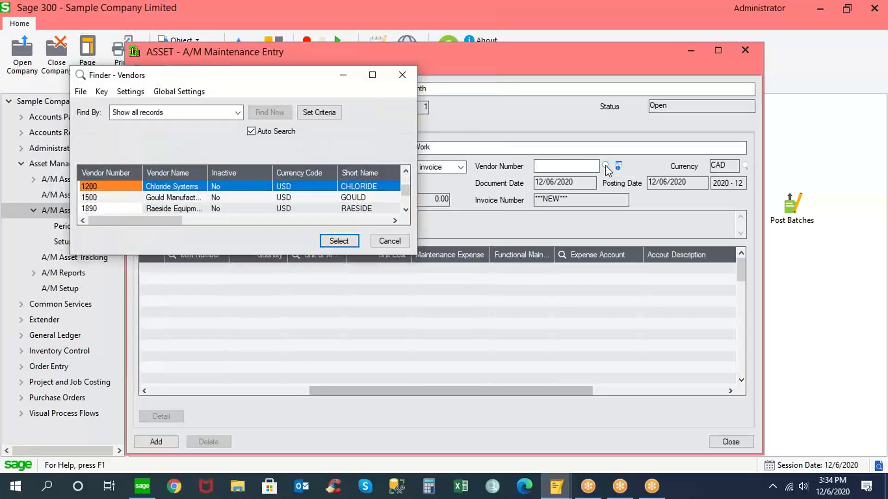
{"action": "double_click", "coordinate": [131, 207]}
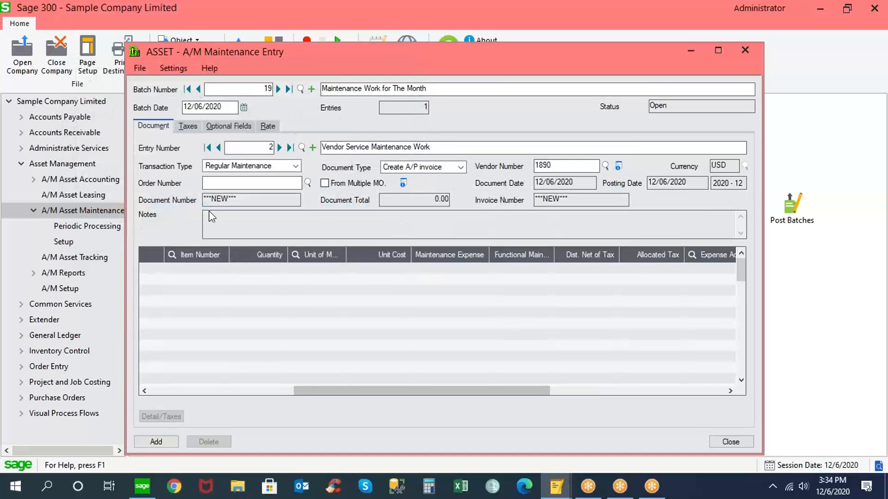
{"action": "left_click", "coordinate": [307, 183]}
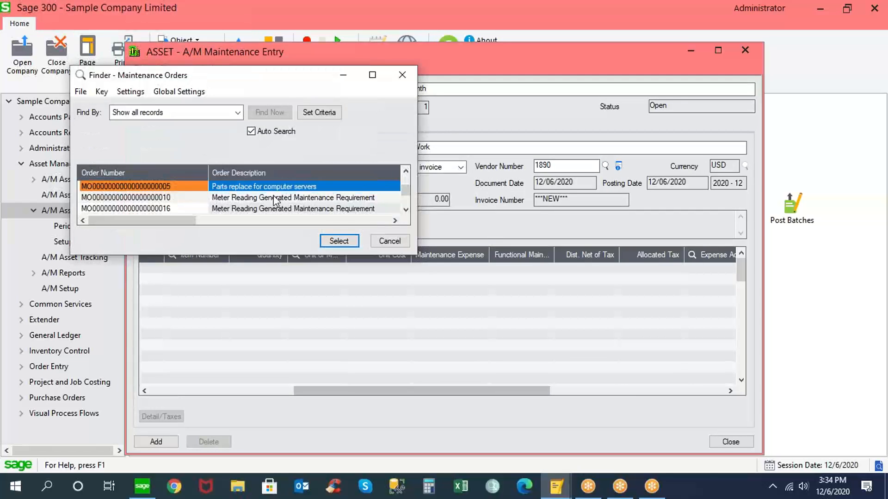
{"action": "left_click_drag", "start_coordinate": [406, 188], "coordinate": [407, 209]}
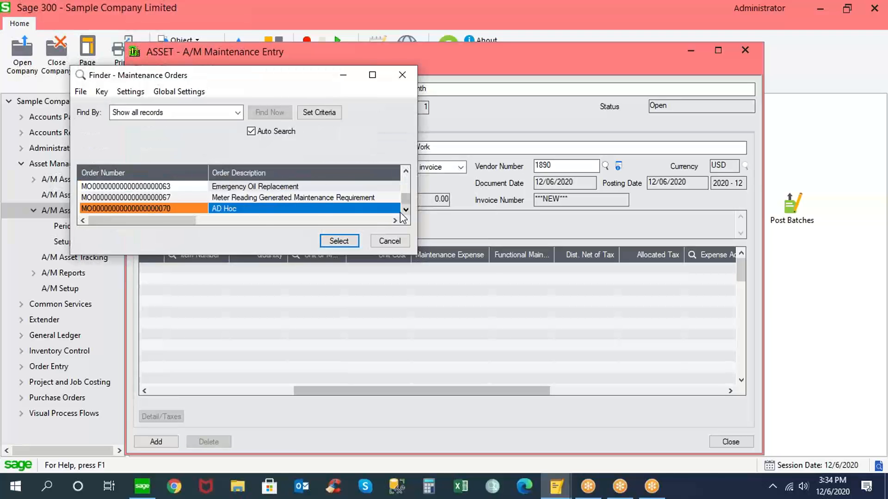
{"action": "left_click", "coordinate": [406, 171]}
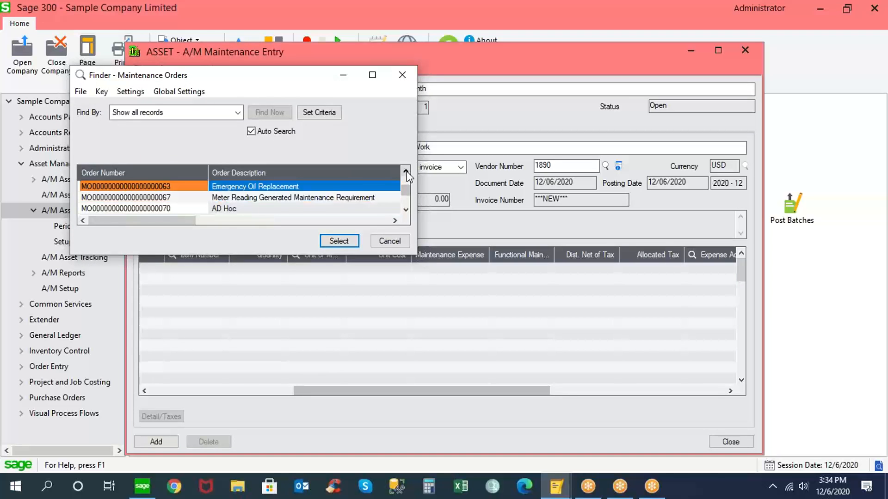
{"action": "left_click", "coordinate": [406, 171]}
{"action": "left_click", "coordinate": [407, 171]}
{"action": "double_click", "coordinate": [184, 197]}
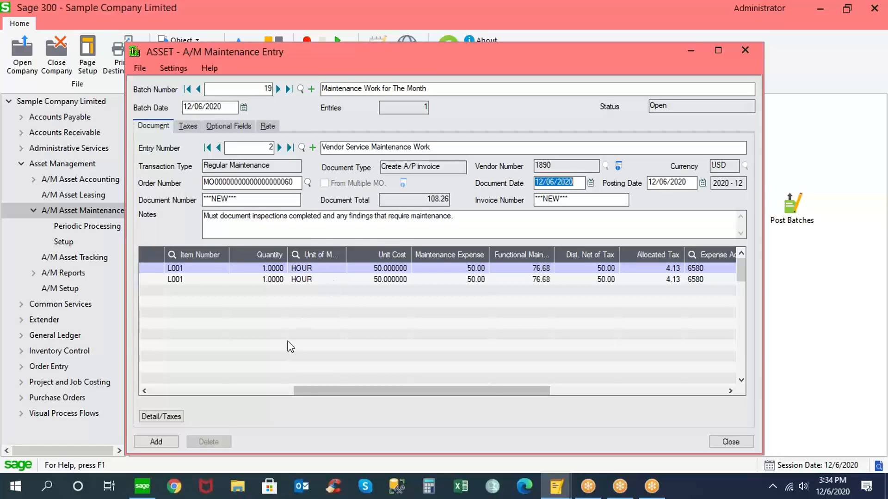
Set the labour quantities of entry 2 to 2 hours on the first line and 3 hours on the second.
{"action": "left_click_drag", "start_coordinate": [341, 392], "coordinate": [369, 376]}
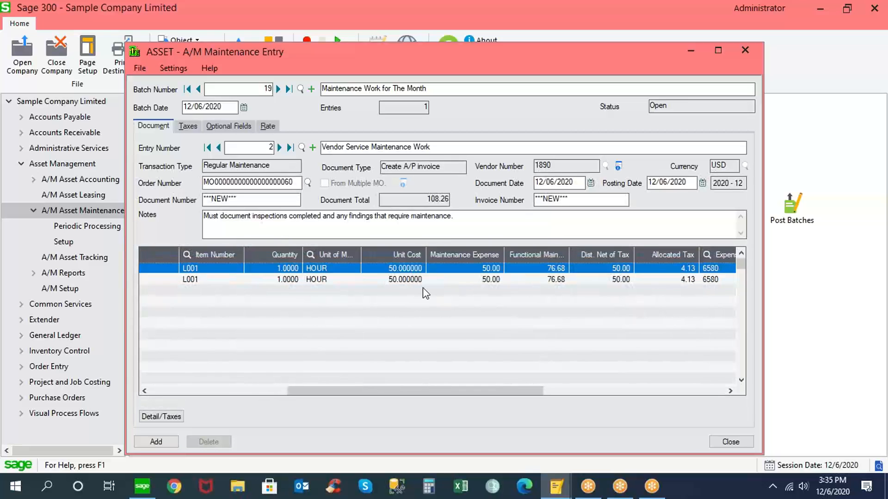
{"action": "left_click", "coordinate": [284, 269]}
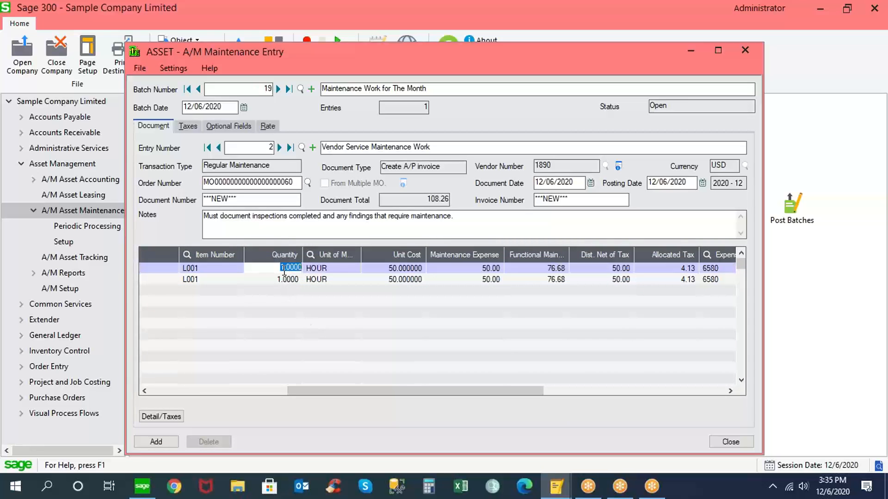
{"action": "type", "text": "2"}
{"action": "key", "text": "Tab"}
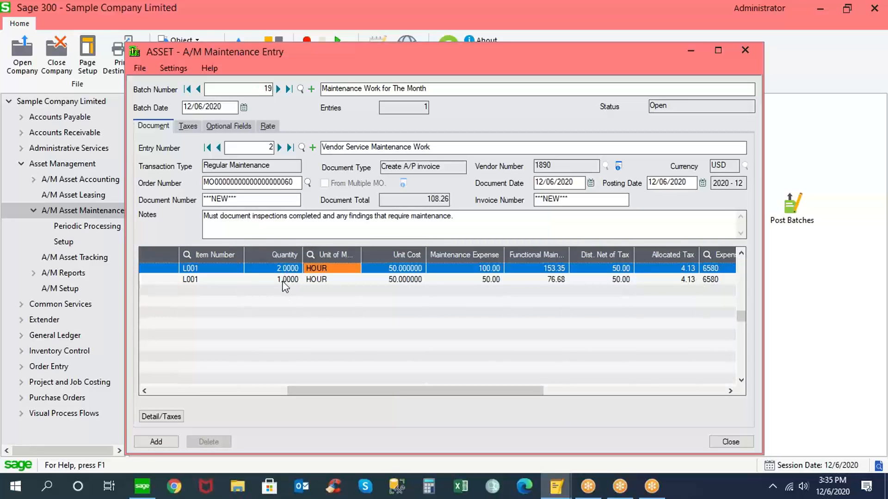
{"action": "left_click", "coordinate": [285, 280]}
{"action": "type", "text": "3"}
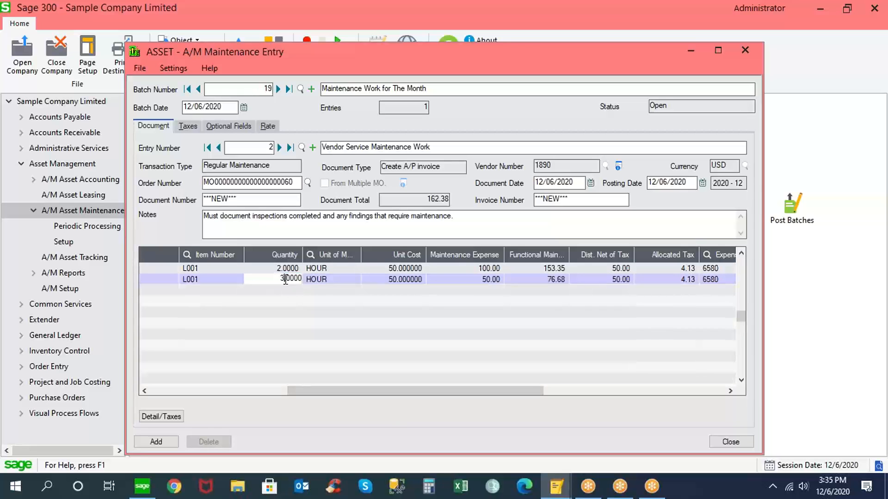
{"action": "key", "text": "Tab"}
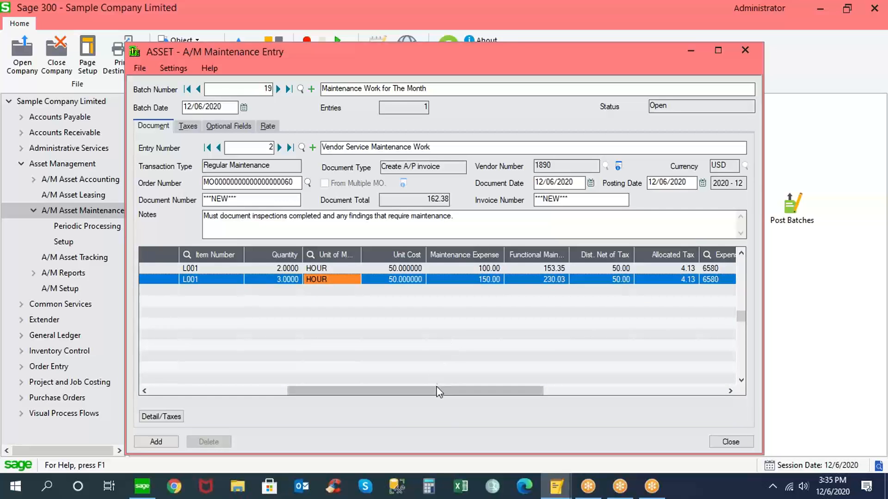
Set entry 2's REPAIR optional field to Warranty and add the entry to the batch.
{"action": "left_click_drag", "start_coordinate": [451, 391], "coordinate": [569, 375]}
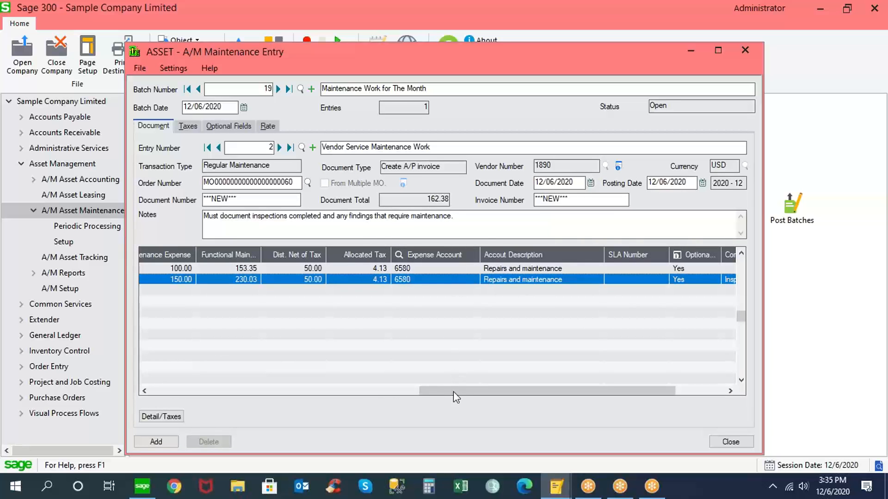
{"action": "left_click_drag", "start_coordinate": [453, 392], "coordinate": [162, 389]}
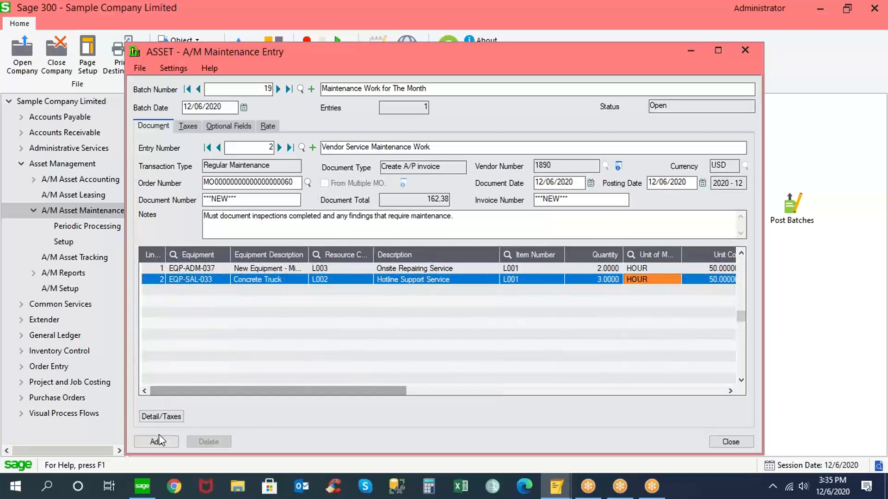
{"action": "left_click", "coordinate": [235, 129]}
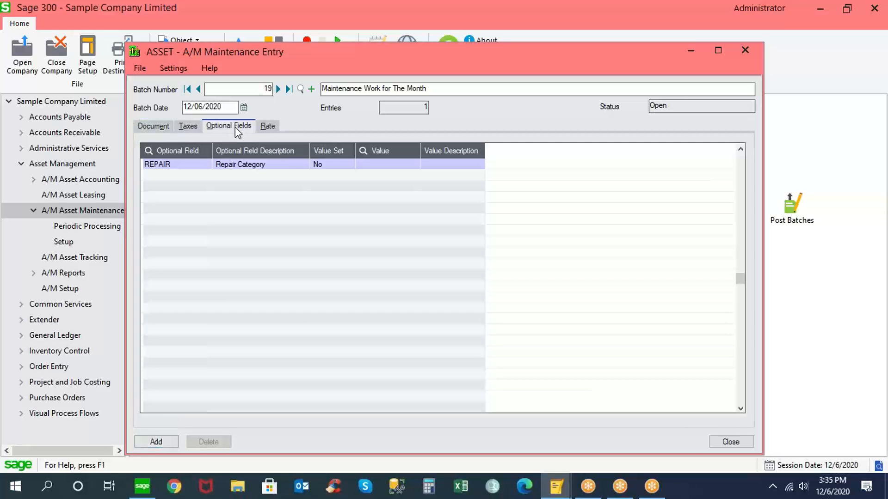
{"action": "left_click", "coordinate": [387, 165]}
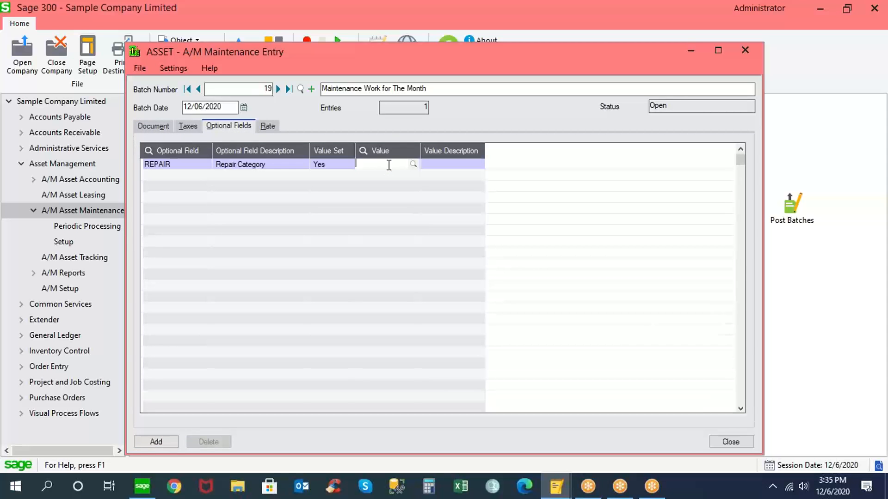
{"action": "left_click", "coordinate": [414, 165]}
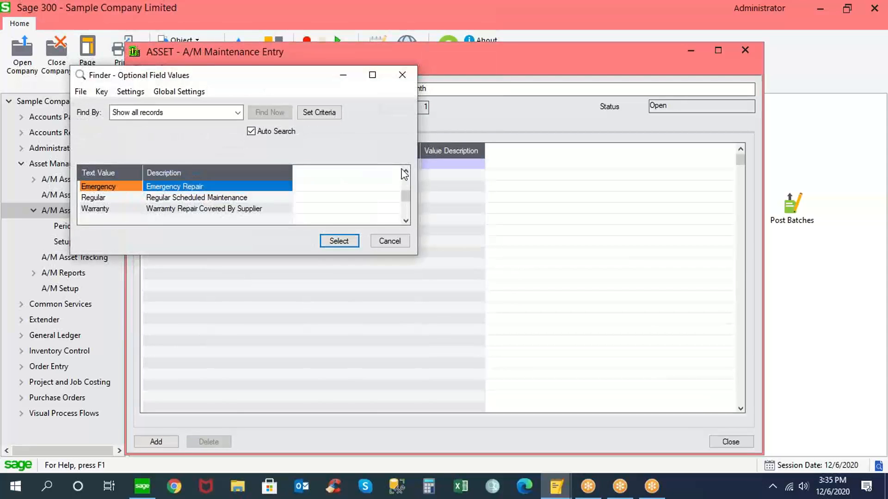
{"action": "double_click", "coordinate": [194, 209]}
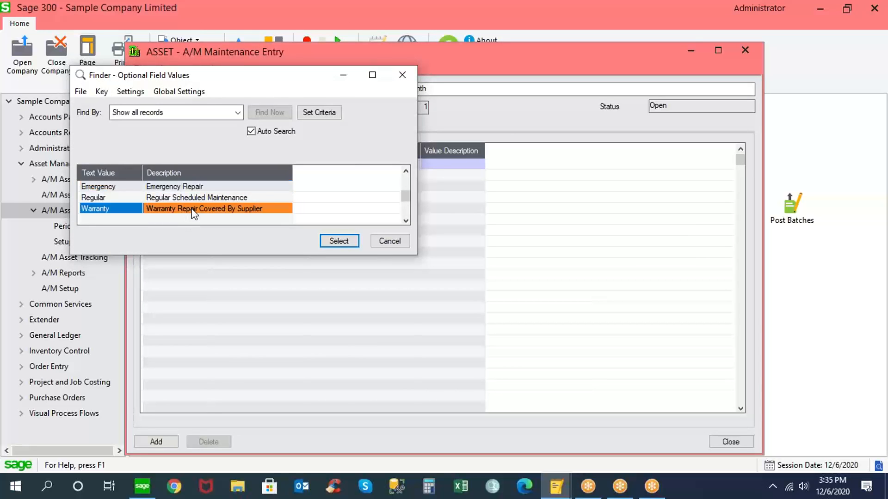
{"action": "left_click", "coordinate": [156, 442]}
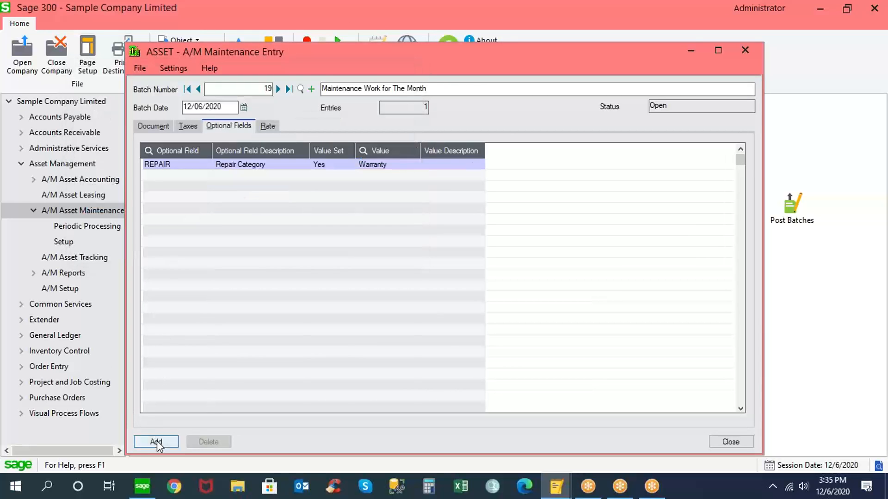
{"action": "left_click", "coordinate": [157, 124]}
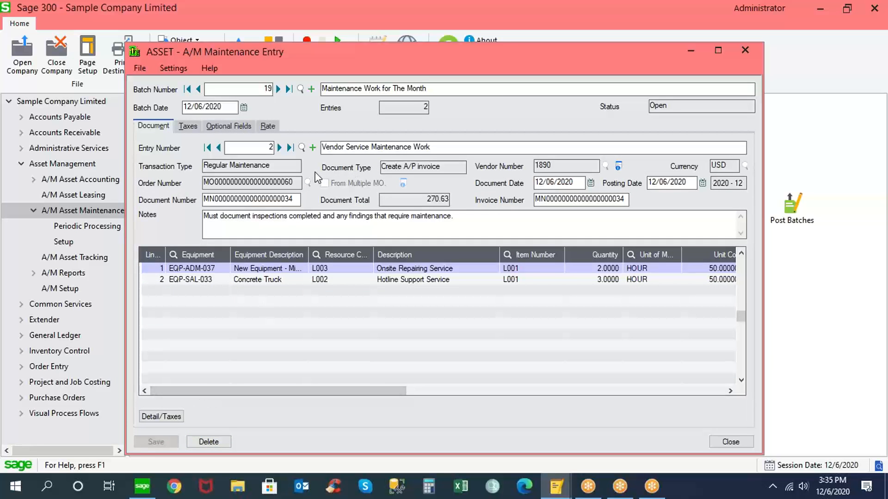
Create entry 3 with the description "Spare Parts Maintenance Work" and document type Issue I/C Stock.
{"action": "left_click", "coordinate": [313, 147]}
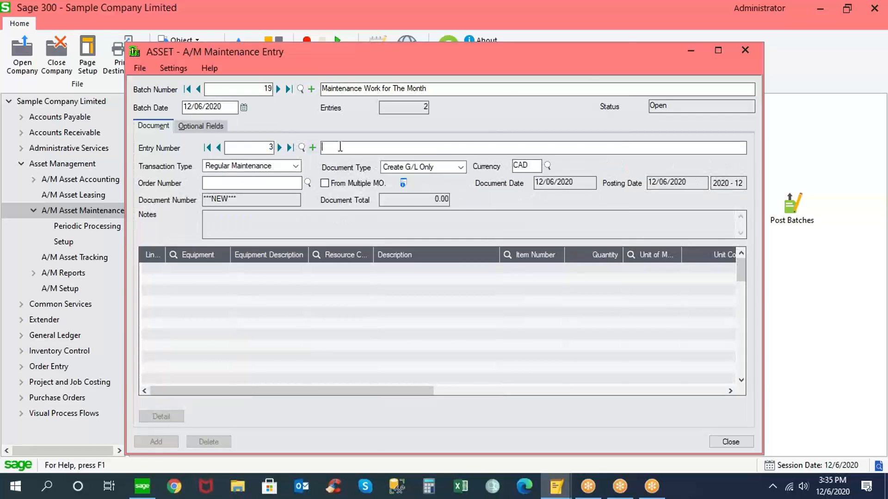
{"action": "type", "text": "Spare Par"}
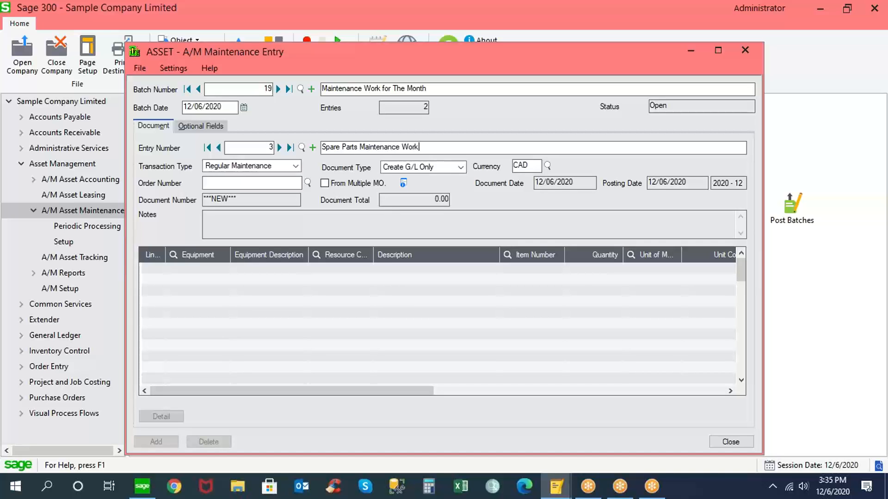
{"action": "type", "text": "ts Maintenance Work"}
{"action": "left_click", "coordinate": [461, 167]}
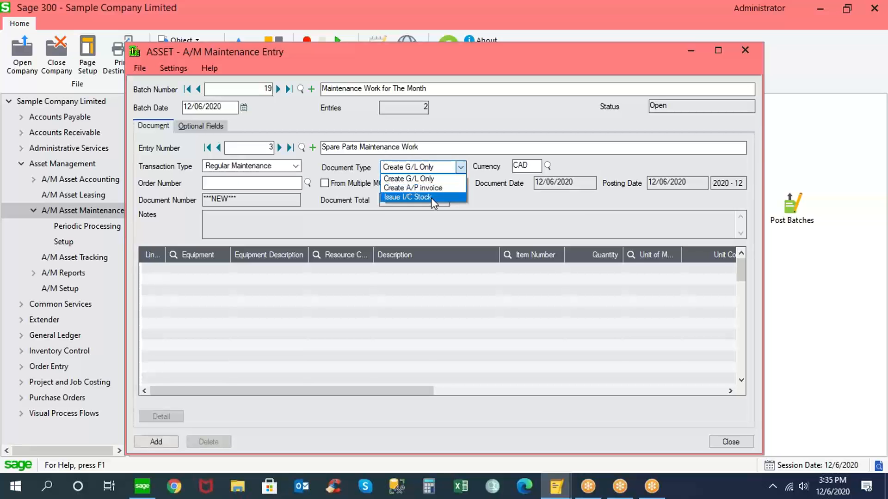
{"action": "left_click", "coordinate": [431, 197]}
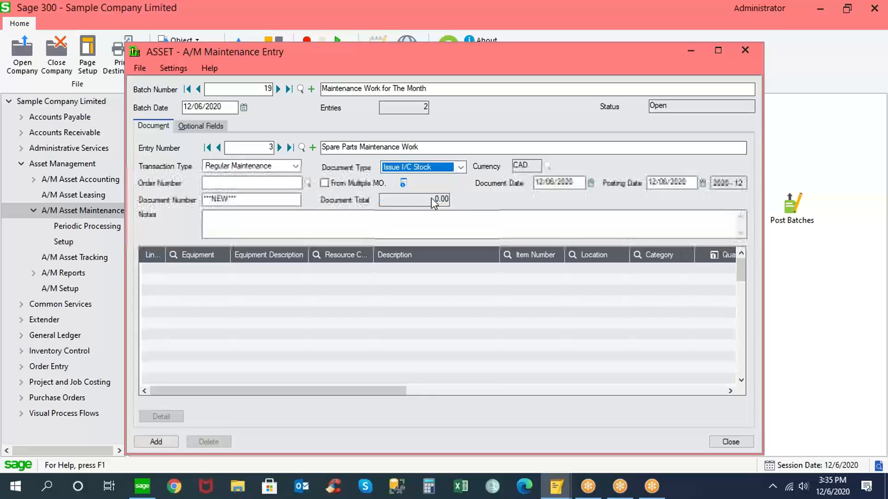
Assign the Dump Truck oil replacement maintenance order to entry 3 and set the TRUCKOIL line's quantity to 5.
{"action": "left_click", "coordinate": [308, 183]}
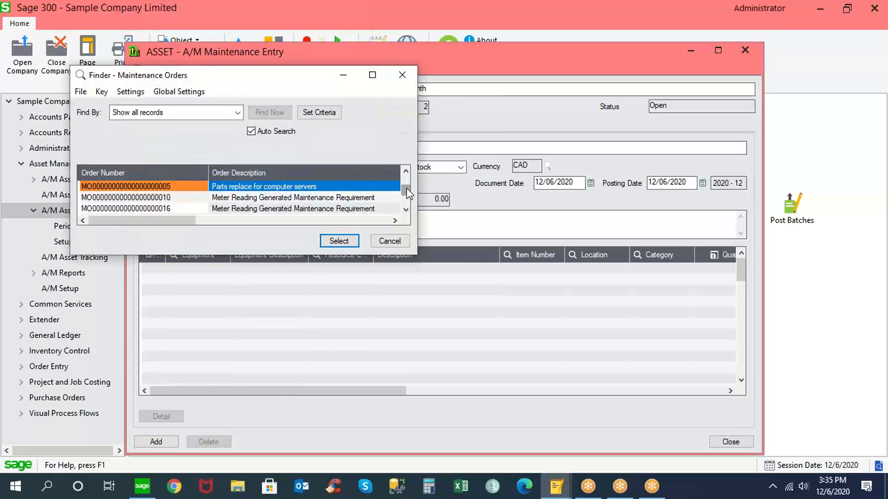
{"action": "left_click_drag", "start_coordinate": [405, 191], "coordinate": [406, 206]}
{"action": "double_click", "coordinate": [182, 187]}
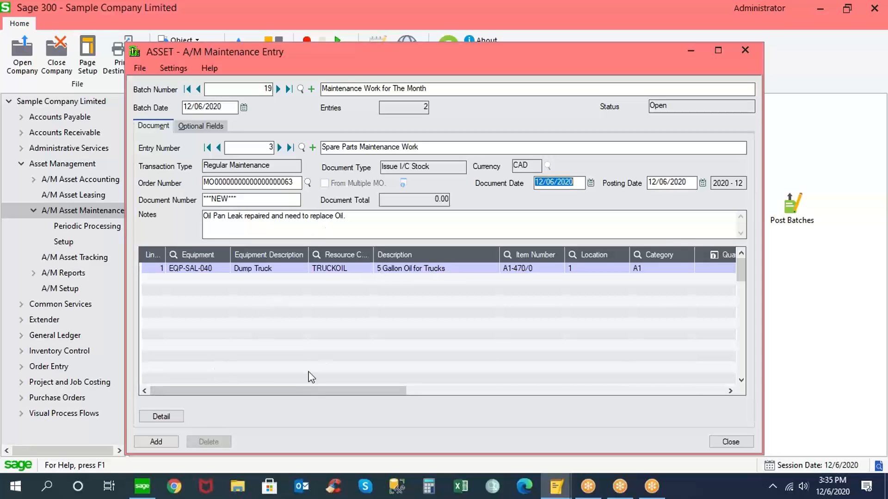
{"action": "left_click_drag", "start_coordinate": [308, 391], "coordinate": [442, 398]}
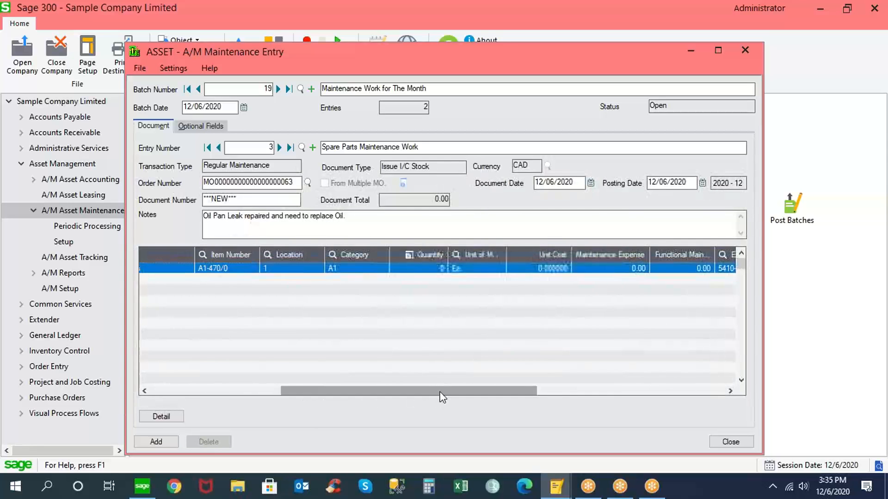
{"action": "left_click", "coordinate": [431, 268]}
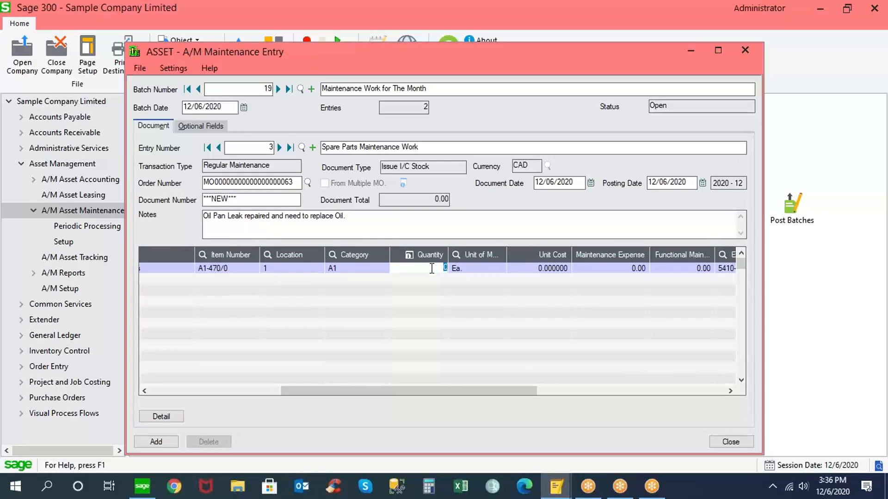
{"action": "type", "text": "5"}
{"action": "key", "text": "Tab"}
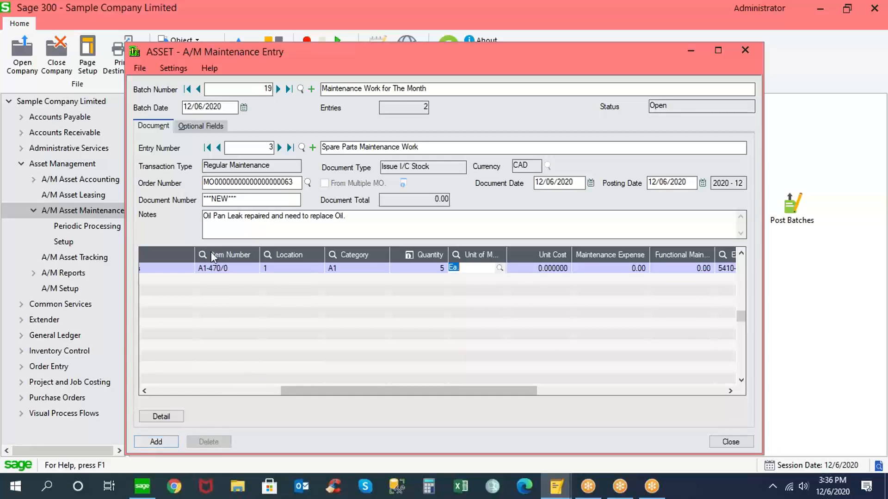
Set entry 3's REPAIR optional field to Emergency, add the entry to the batch and close the maintenance entry.
{"action": "left_click", "coordinate": [209, 128]}
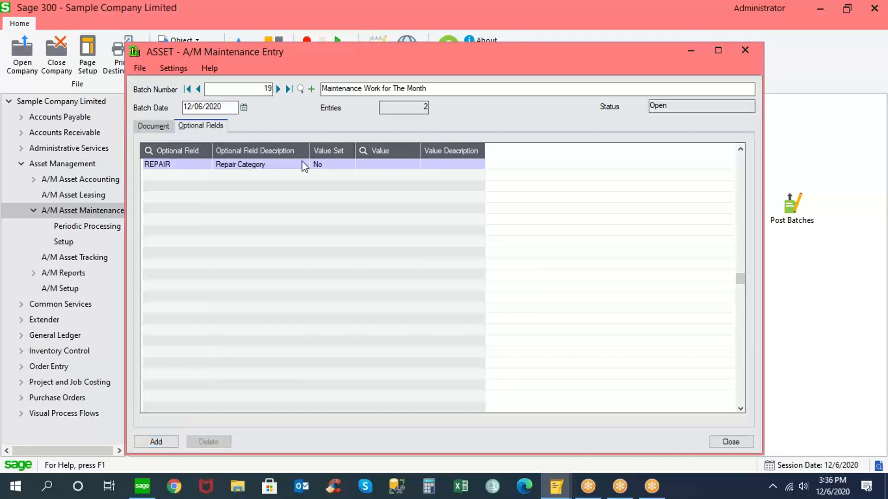
{"action": "left_click", "coordinate": [383, 164]}
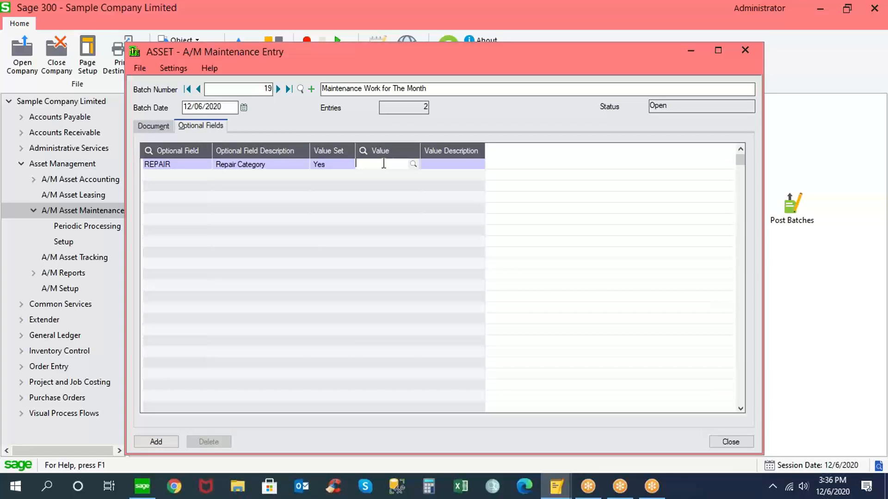
{"action": "left_click", "coordinate": [410, 167]}
{"action": "left_click", "coordinate": [213, 185]}
{"action": "double_click", "coordinate": [213, 184]}
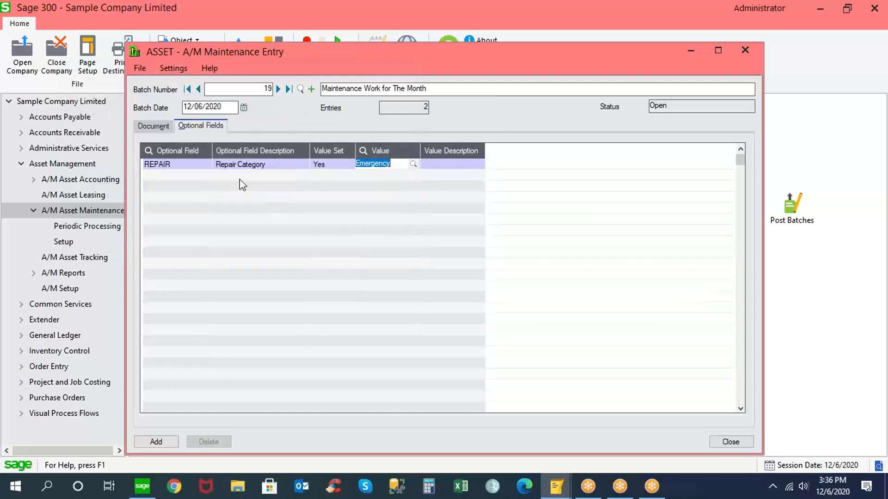
{"action": "left_click", "coordinate": [166, 443]}
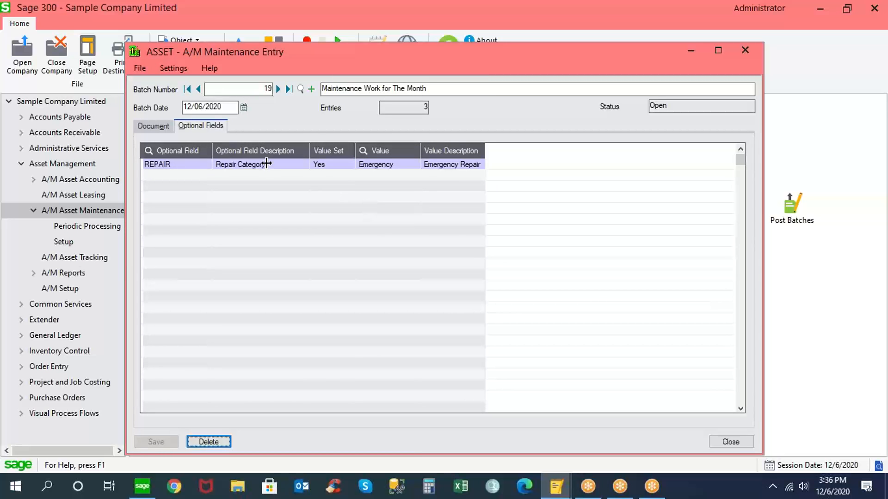
{"action": "left_click", "coordinate": [154, 126]}
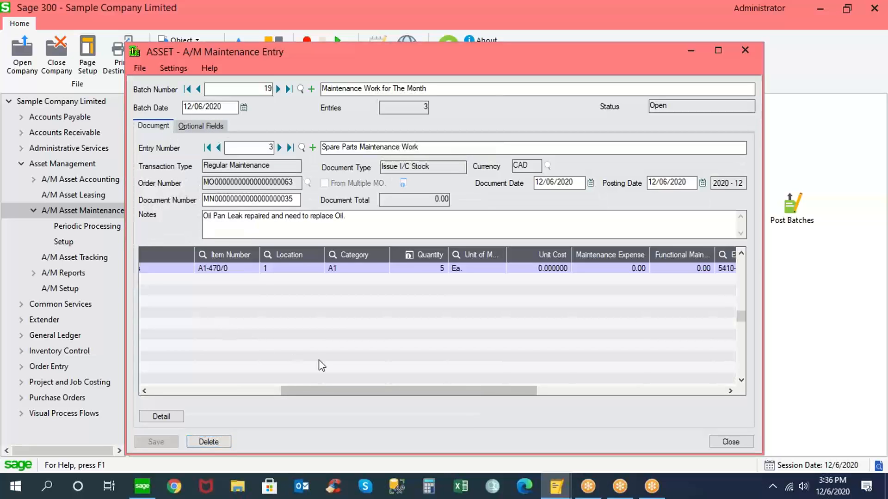
{"action": "left_click_drag", "start_coordinate": [320, 387], "coordinate": [151, 393]}
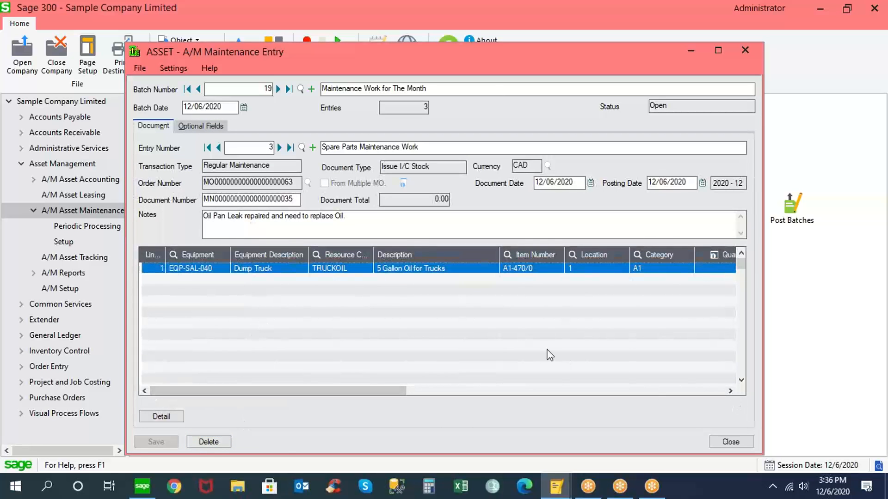
{"action": "left_click", "coordinate": [730, 441]}
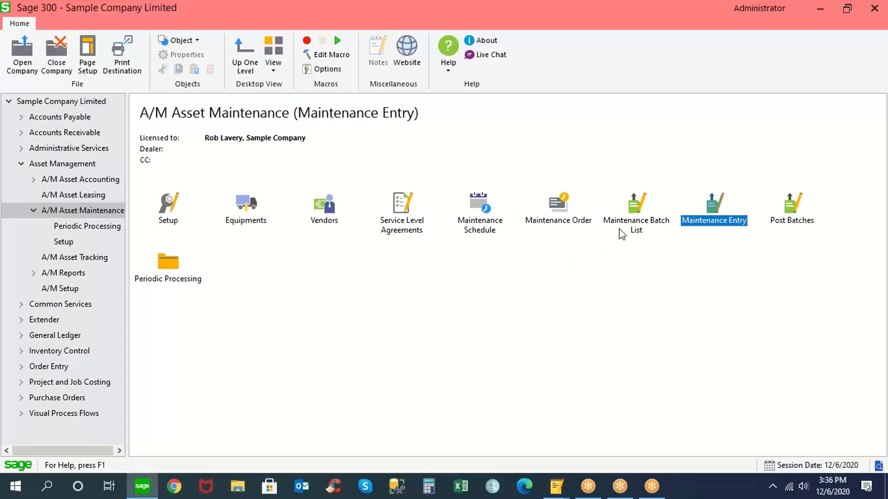
Mark the "Maintenance Work for The Month" batch as ready to post in the Maintenance Batch List and post it.
{"action": "double_click", "coordinate": [631, 211]}
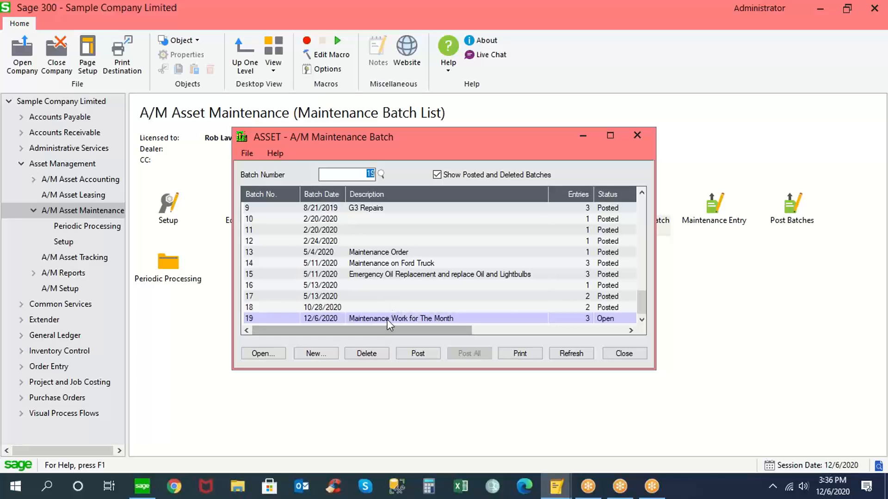
{"action": "double_click", "coordinate": [606, 318]}
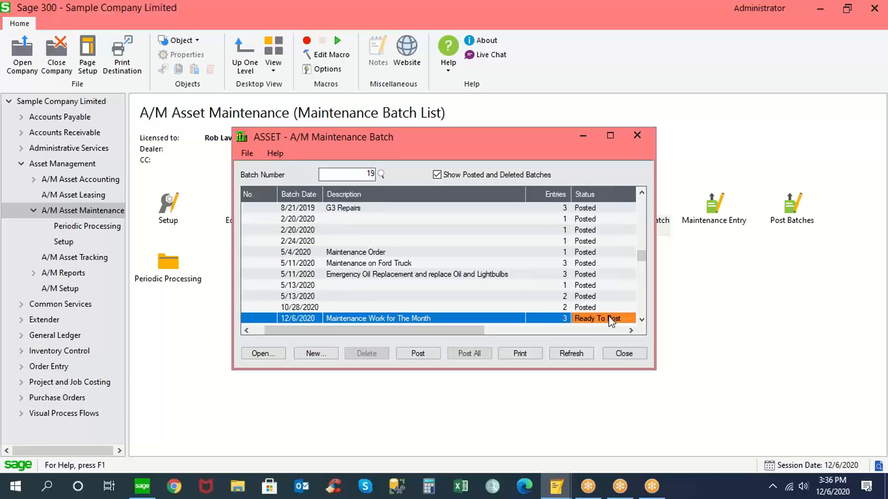
{"action": "left_click", "coordinate": [419, 355]}
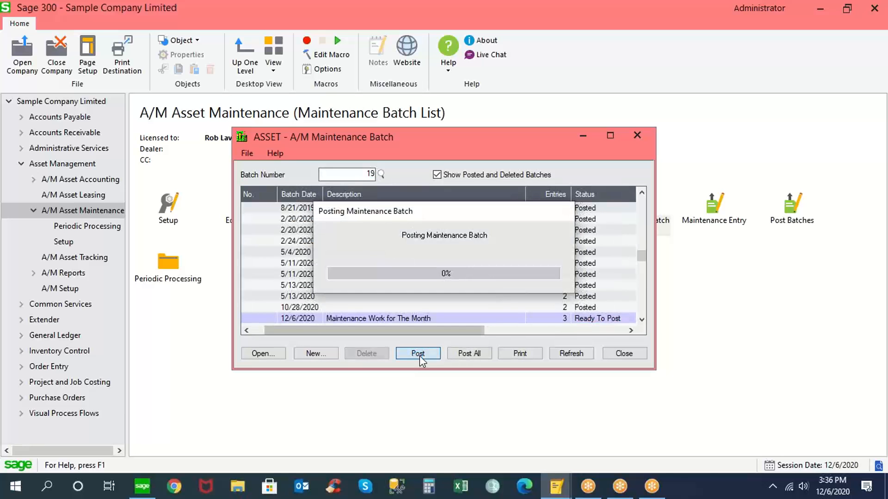
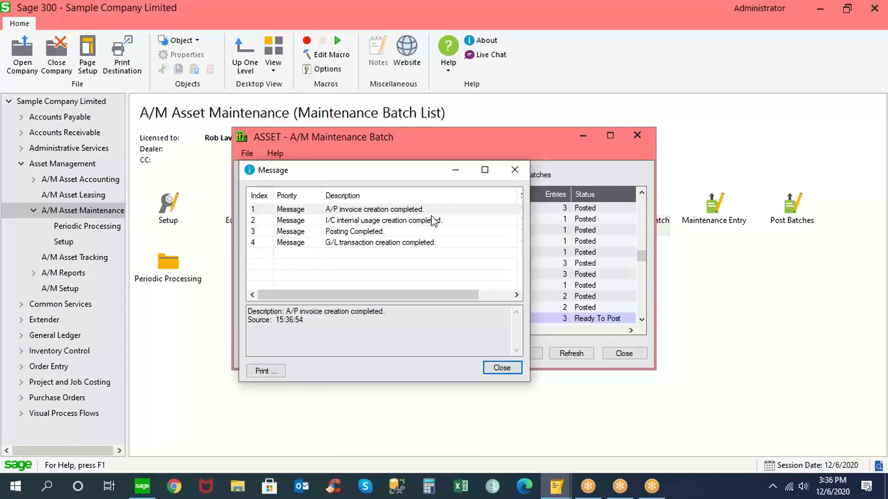
{"action": "left_click", "coordinate": [502, 368]}
{"action": "left_click", "coordinate": [624, 353]}
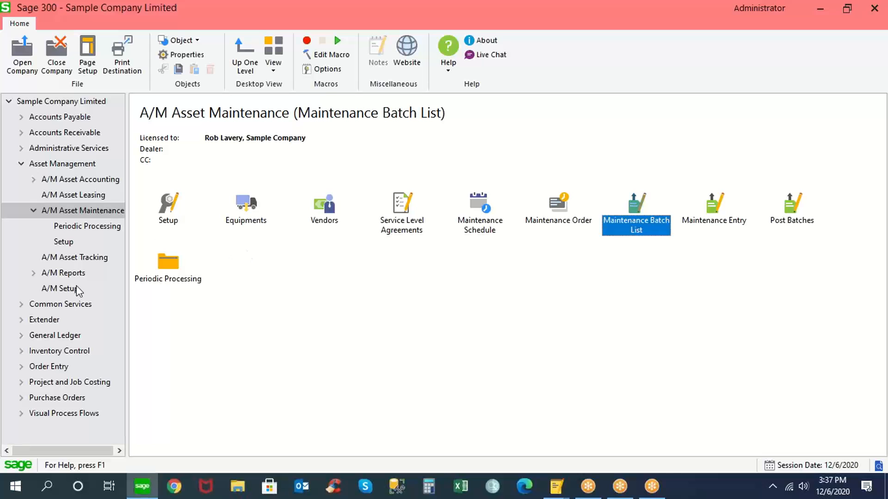
Open the latest A/M batch, 000242, from the General Ledger batch list and review its journal entry's account lines and description.
{"action": "left_click", "coordinate": [53, 334]}
{"action": "double_click", "coordinate": [169, 207]}
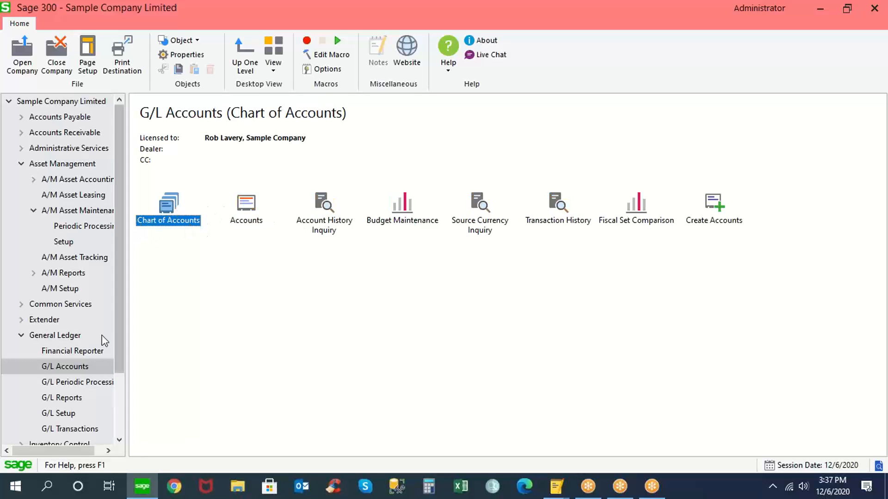
{"action": "left_click", "coordinate": [72, 429]}
{"action": "double_click", "coordinate": [169, 204]}
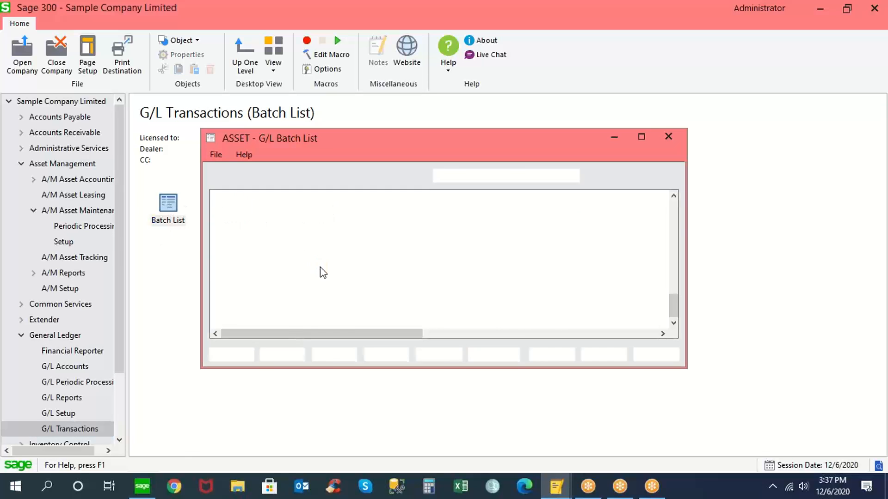
{"action": "left_click", "coordinate": [674, 323]}
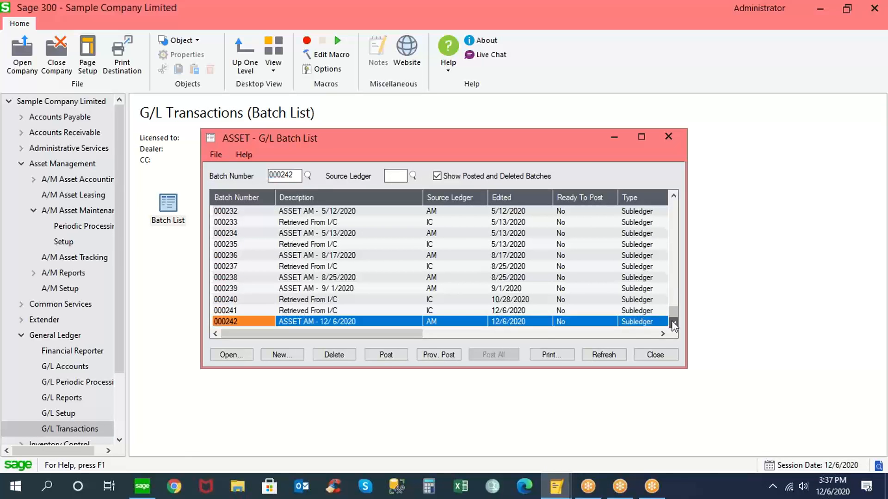
{"action": "double_click", "coordinate": [308, 321]}
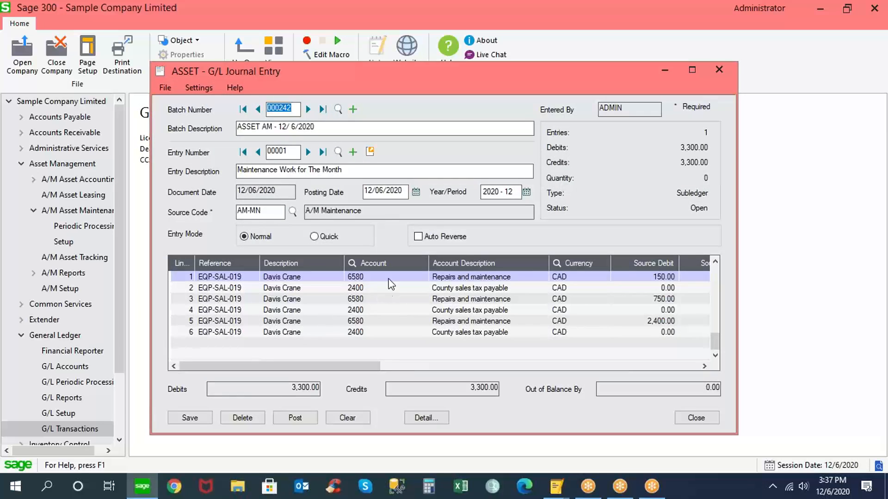
{"action": "left_click", "coordinate": [389, 277]}
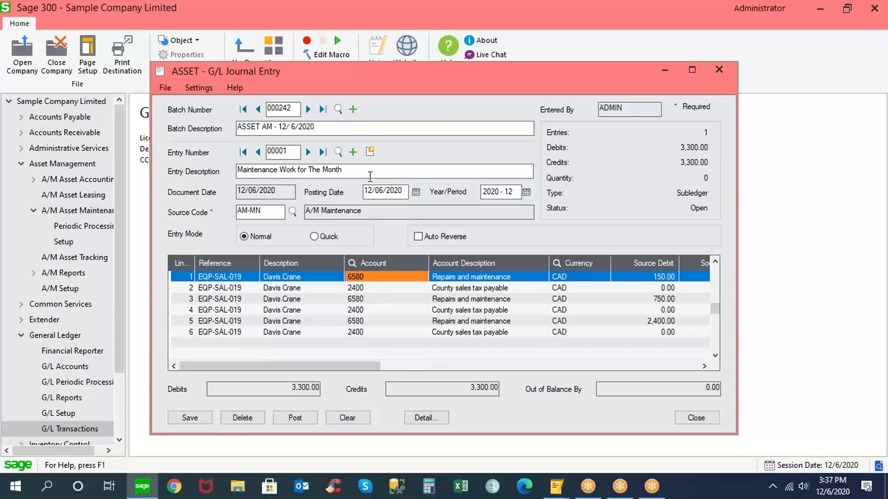
{"action": "left_click_drag", "start_coordinate": [365, 171], "coordinate": [219, 175]}
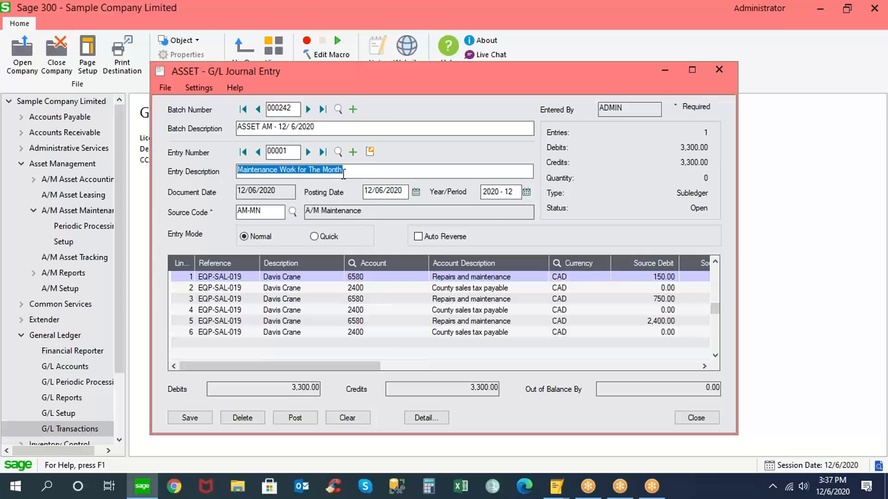
Drill down from the journal entry to its originating maintenance entry, check its optional fields, and close it.
{"action": "left_click", "coordinate": [370, 152]}
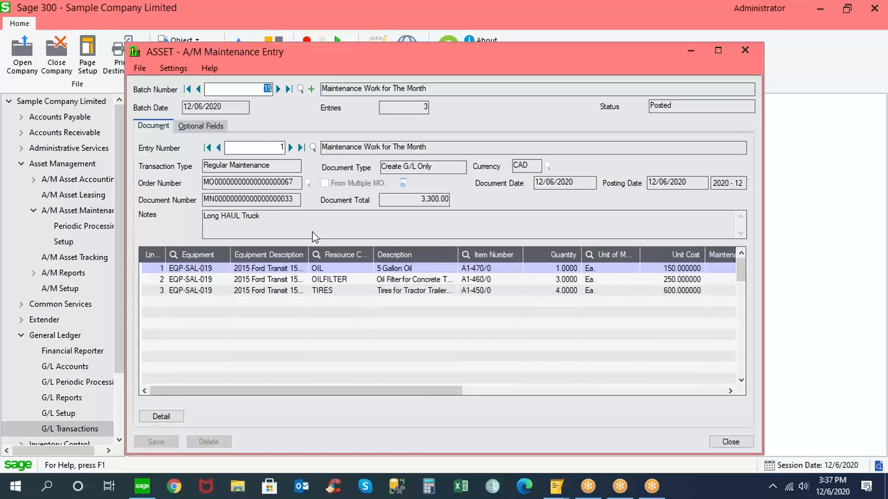
{"action": "left_click", "coordinate": [204, 124]}
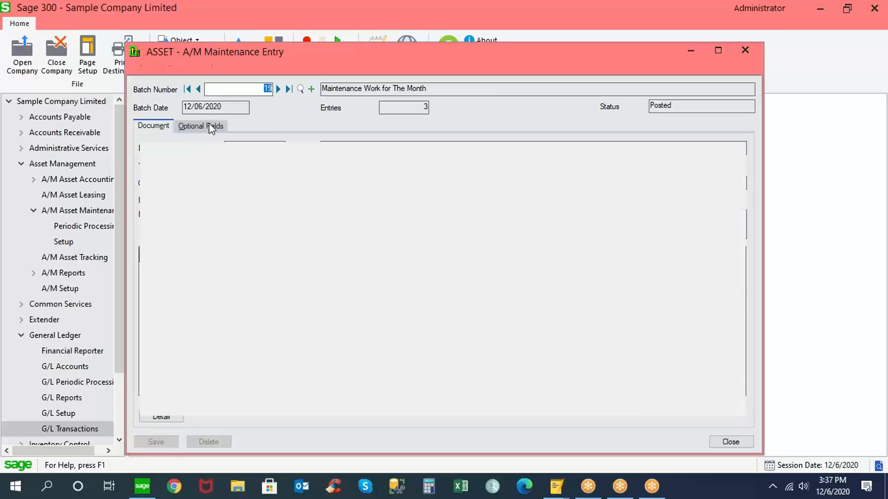
{"action": "left_click", "coordinate": [153, 126]}
{"action": "left_click", "coordinate": [730, 442]}
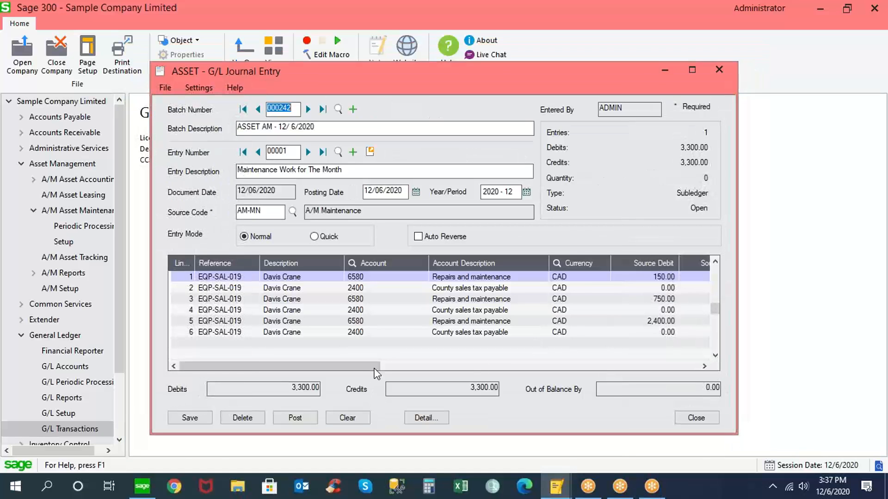
Look for a further entry in G/L batch 000242 and close the journal entry.
{"action": "left_click_drag", "start_coordinate": [377, 373], "coordinate": [234, 362]}
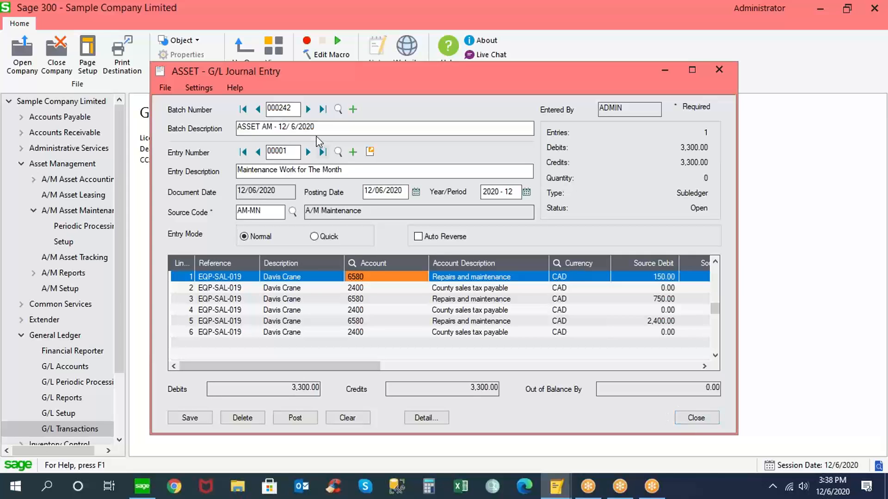
{"action": "left_click", "coordinate": [307, 153]}
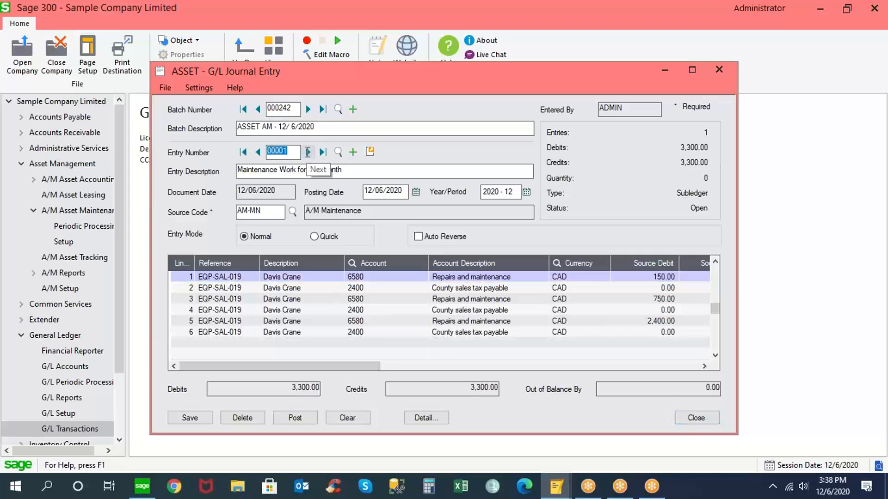
{"action": "left_click", "coordinate": [710, 418]}
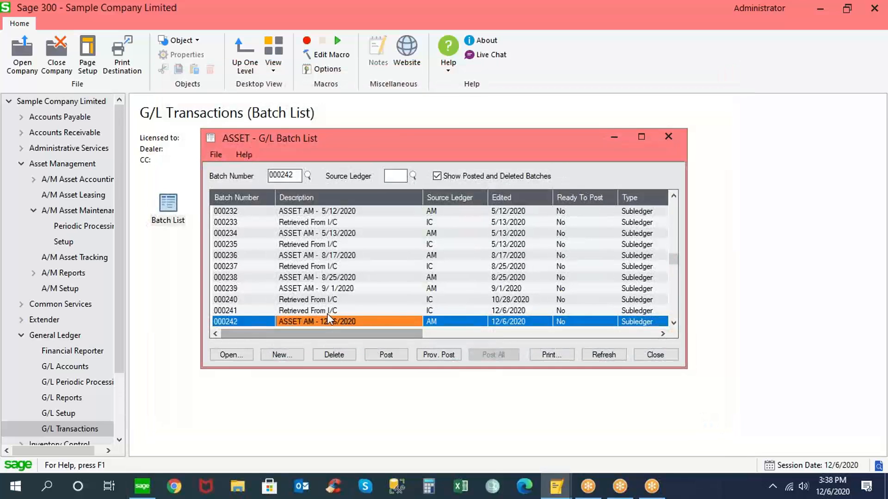
Open the "Retrieved From I/C" batch 000241 and review the source debit and credit of its internal usage and inventory lines.
{"action": "left_click", "coordinate": [321, 310]}
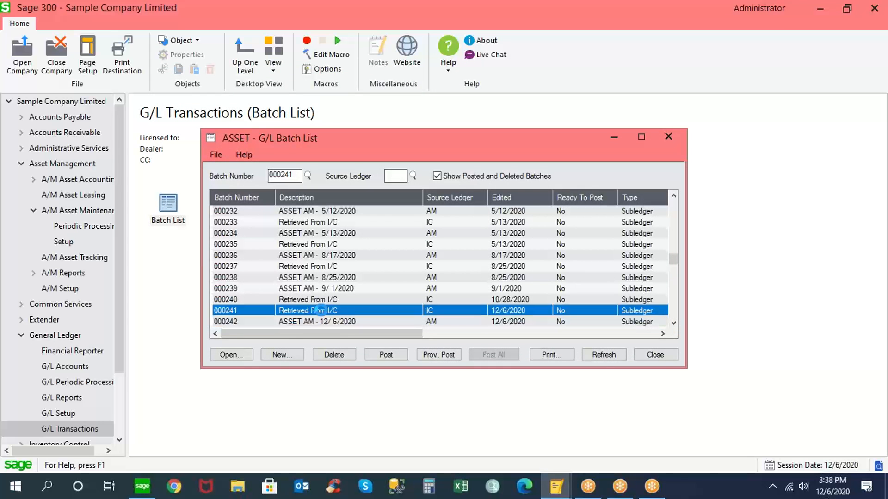
{"action": "double_click", "coordinate": [321, 310]}
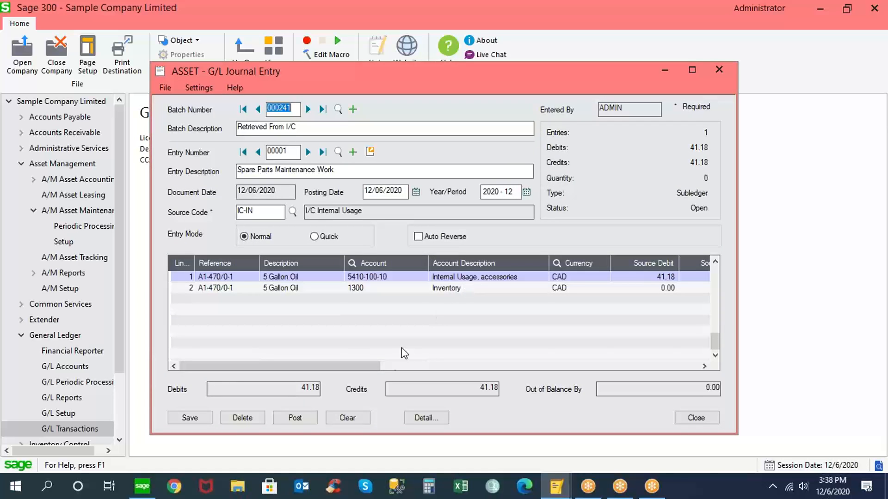
{"action": "left_click_drag", "start_coordinate": [374, 365], "coordinate": [460, 367]}
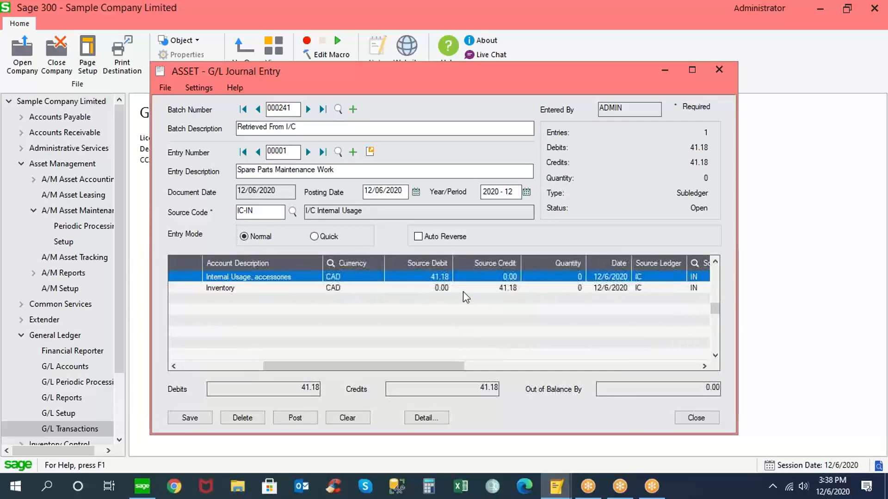
{"action": "left_click", "coordinate": [433, 278]}
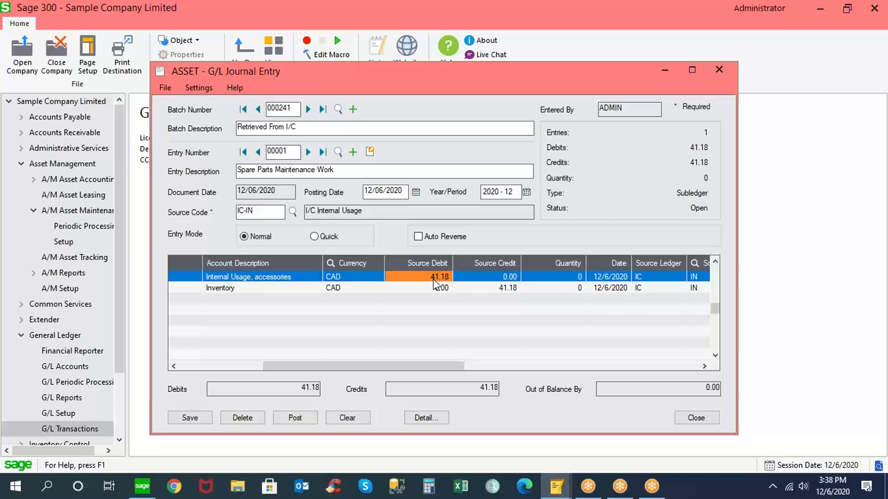
{"action": "left_click", "coordinate": [485, 287]}
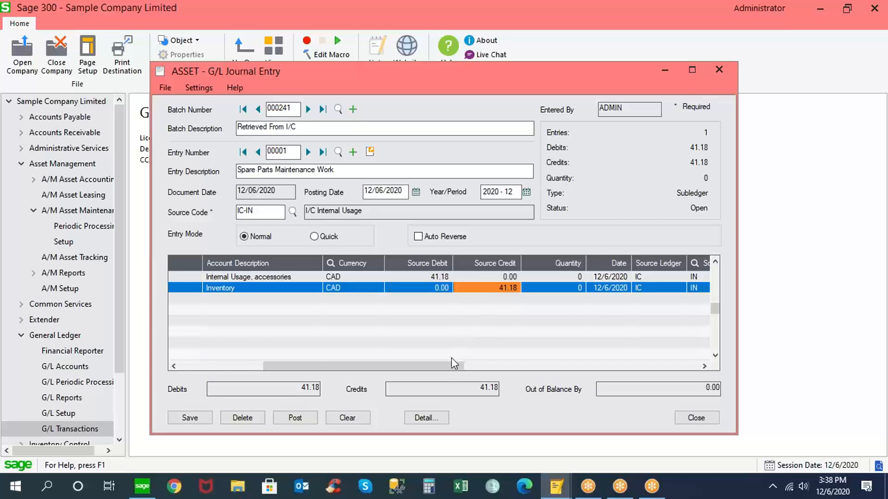
{"action": "left_click_drag", "start_coordinate": [455, 365], "coordinate": [370, 365]}
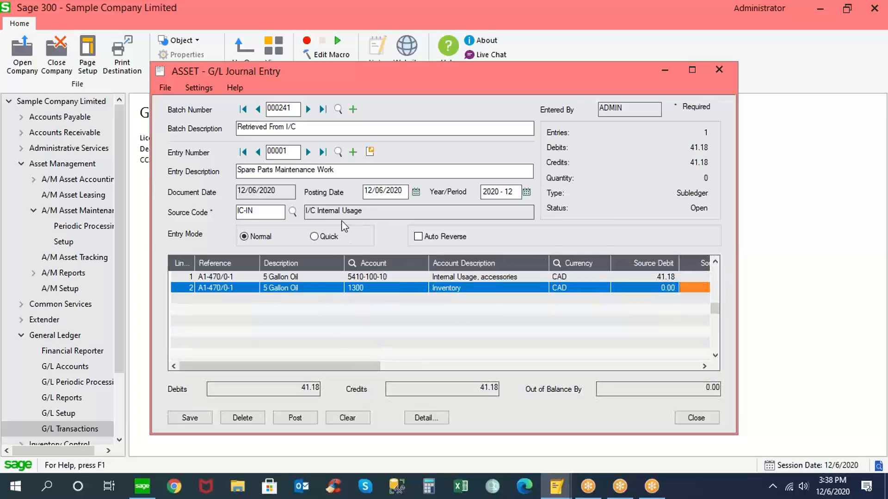
Drill down to the I/C Internal Usage document, check its 5 Gallon Oil line, and close everything back to the G/L transactions.
{"action": "left_click", "coordinate": [370, 151]}
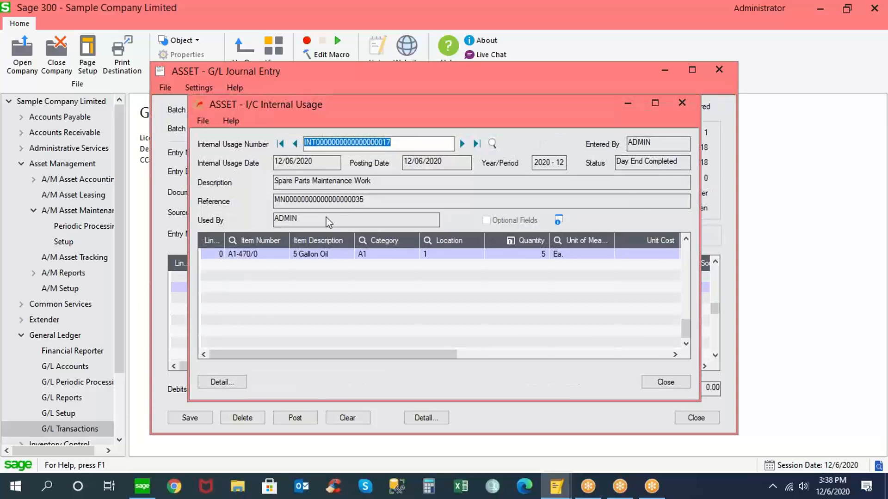
{"action": "left_click", "coordinate": [313, 255]}
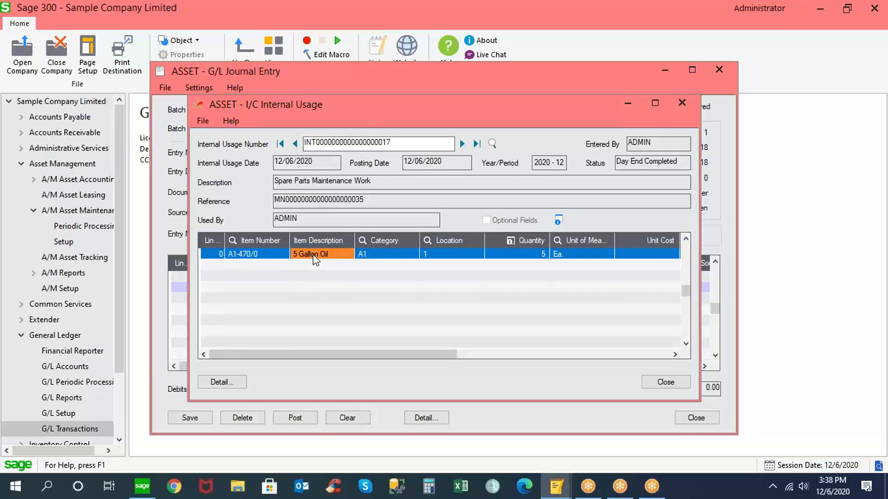
{"action": "left_click", "coordinate": [657, 380]}
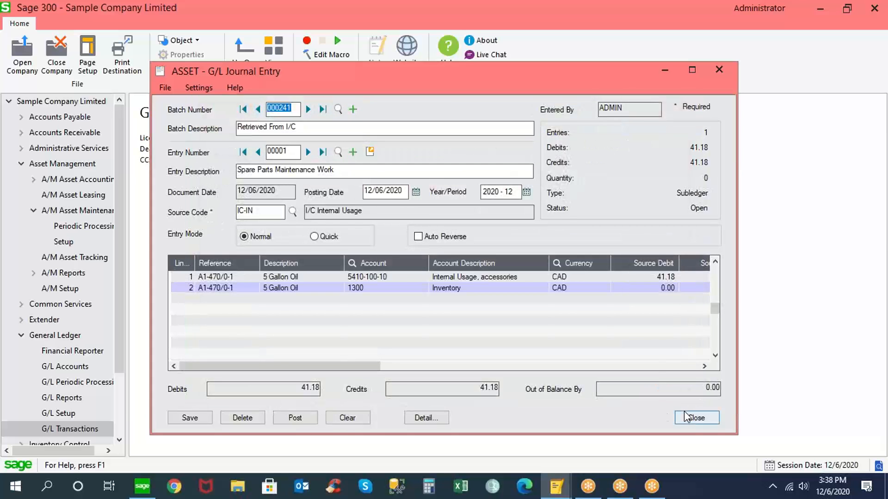
{"action": "left_click", "coordinate": [687, 417]}
{"action": "left_click", "coordinate": [651, 353]}
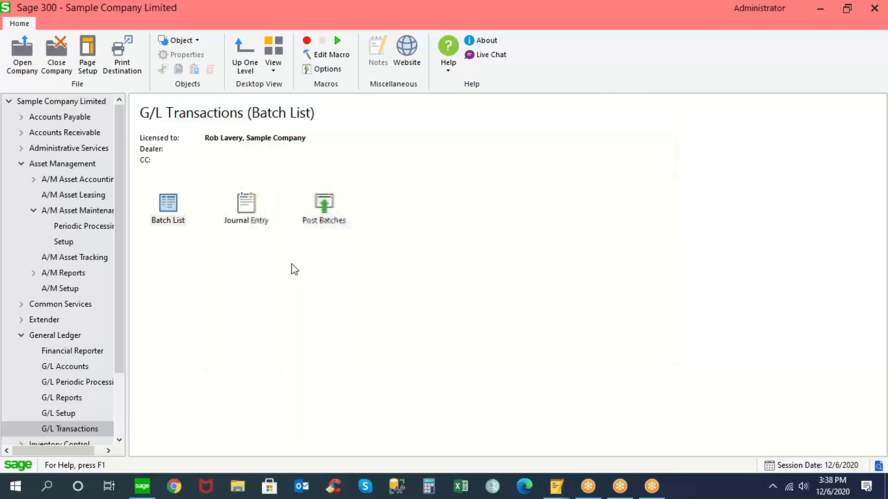
Open the A/M maintenance generated batch 125 from the Accounts Payable invoice batch list and review its two equipment distribution lines.
{"action": "left_click", "coordinate": [21, 163]}
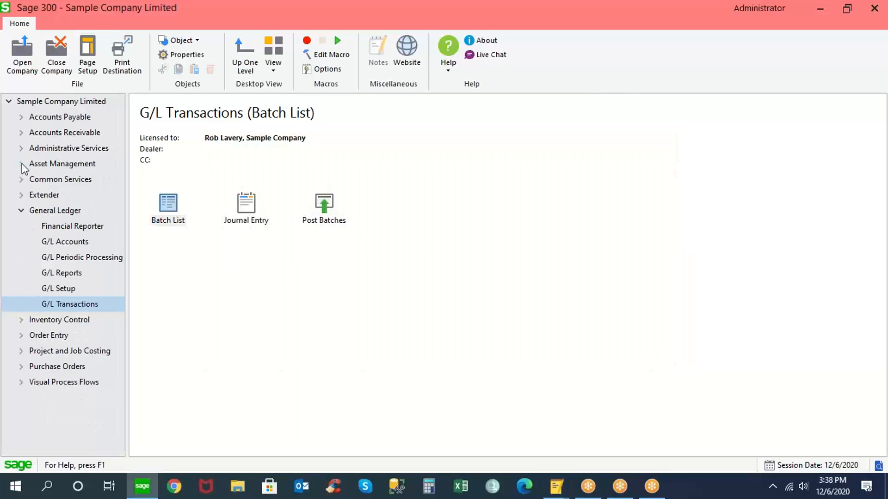
{"action": "left_click", "coordinate": [22, 117]}
{"action": "left_click", "coordinate": [81, 199]}
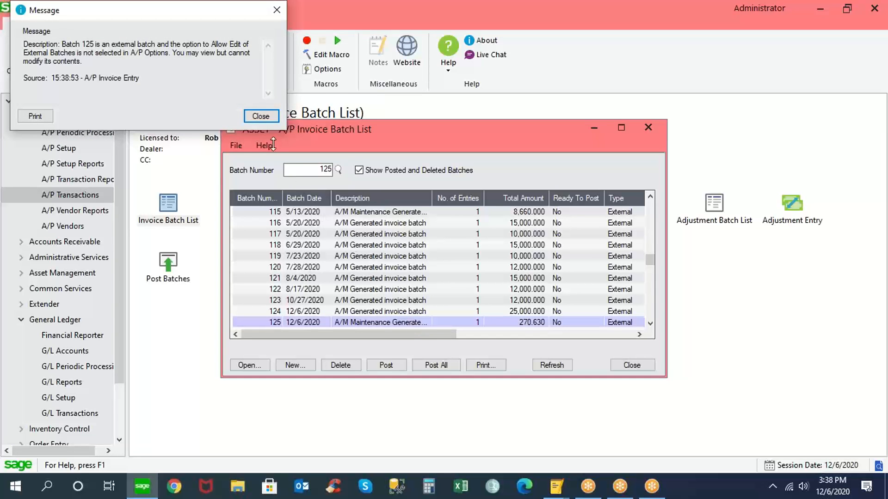
{"action": "left_click", "coordinate": [262, 118]}
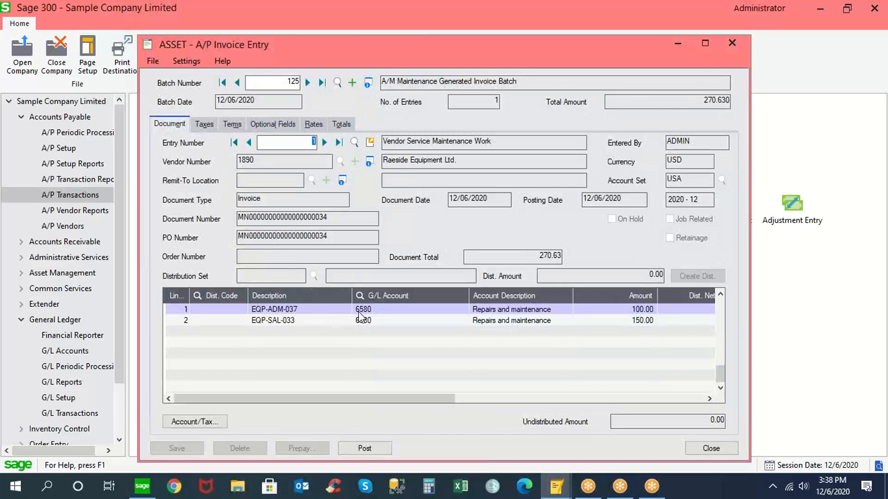
{"action": "left_click", "coordinate": [370, 321]}
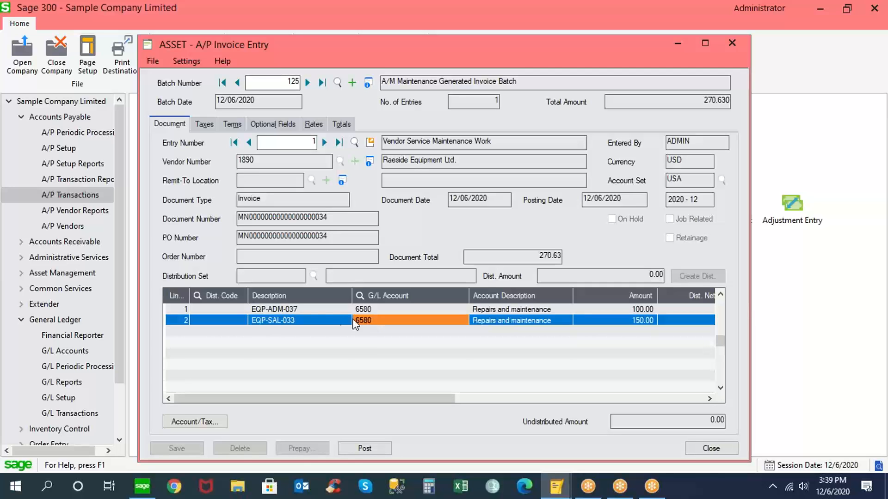
{"action": "left_click", "coordinate": [311, 308]}
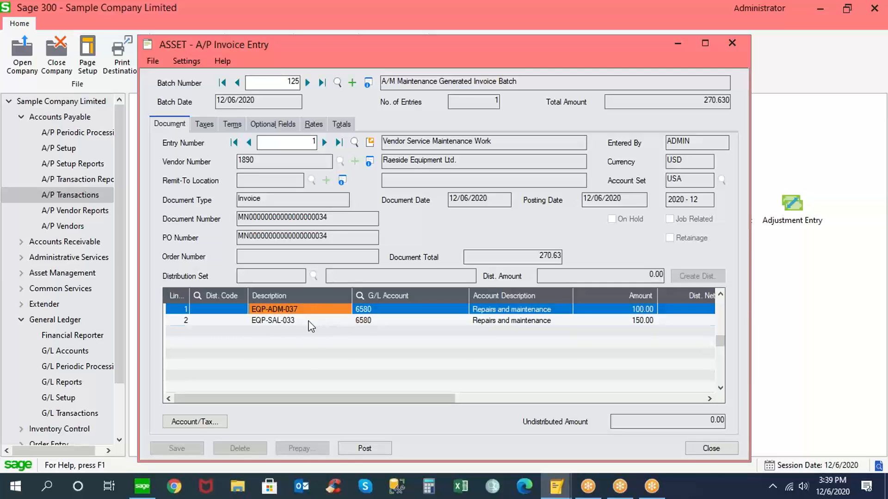
{"action": "left_click", "coordinate": [313, 321]}
{"action": "left_click_drag", "start_coordinate": [328, 395], "coordinate": [273, 390]}
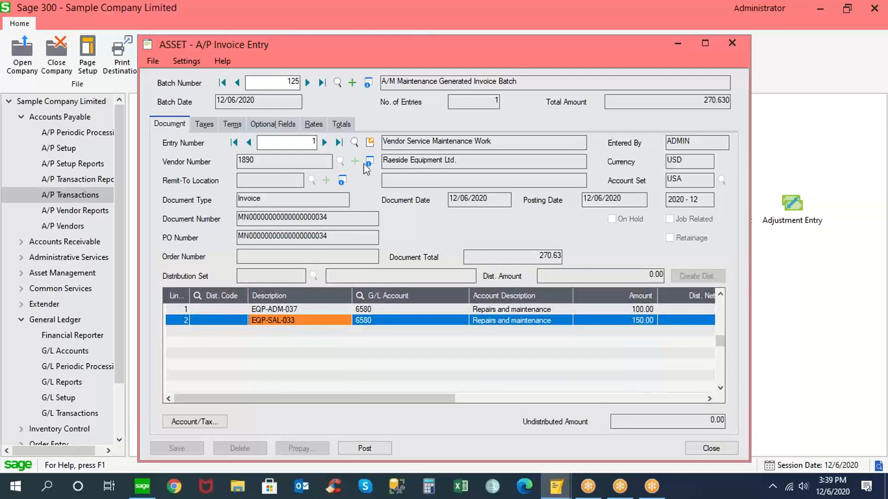
Drill down from the A/P invoice to its maintenance entry, check the optional fields, and close the entry, invoice and batch list.
{"action": "left_click", "coordinate": [370, 143]}
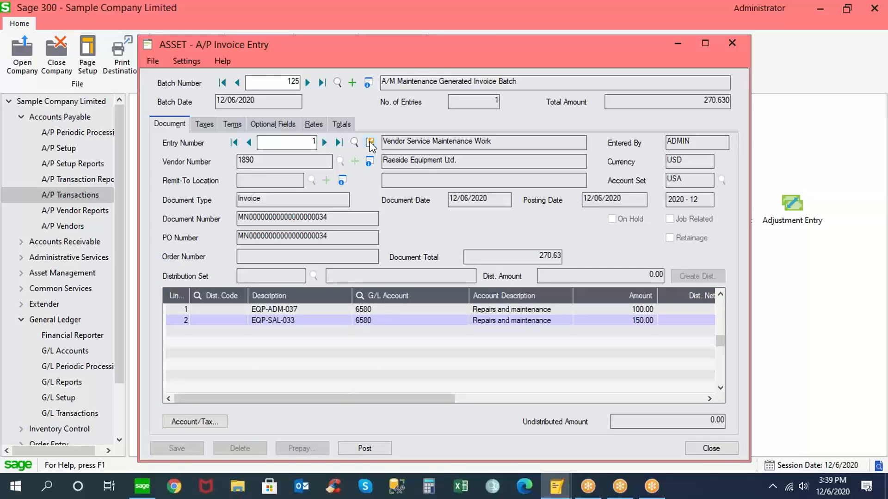
{"action": "left_click", "coordinate": [370, 143]}
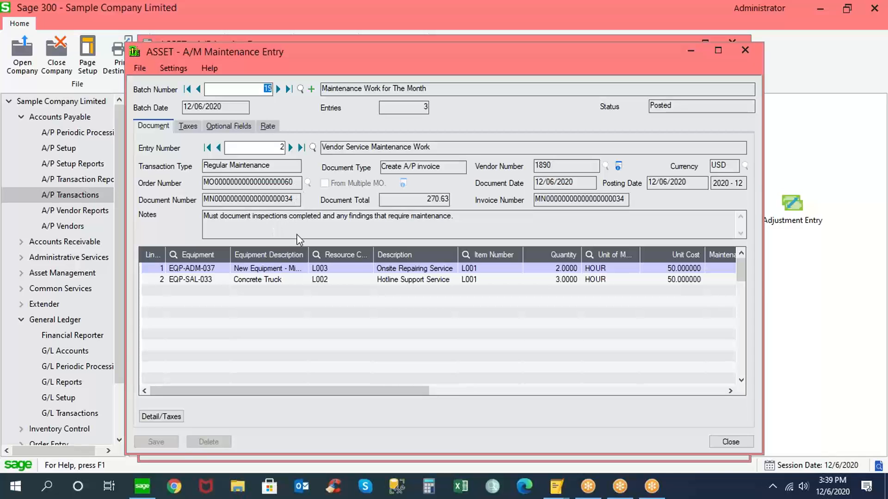
{"action": "left_click", "coordinate": [234, 126]}
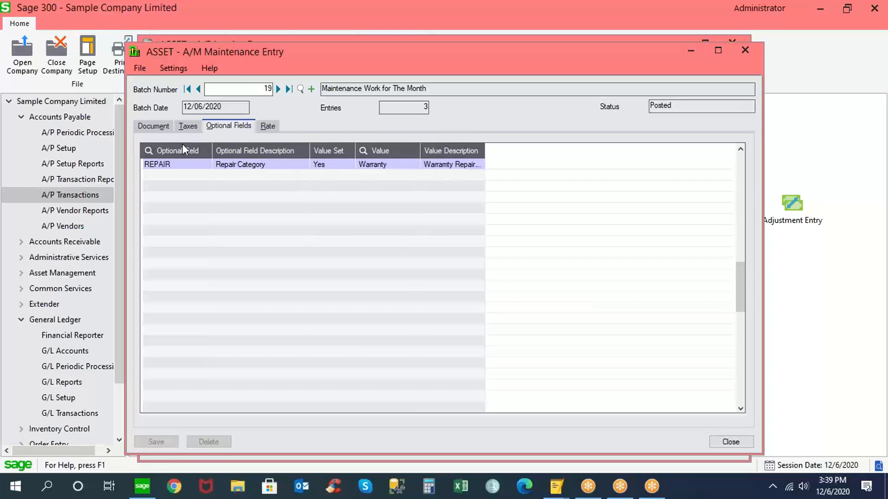
{"action": "left_click", "coordinate": [162, 129]}
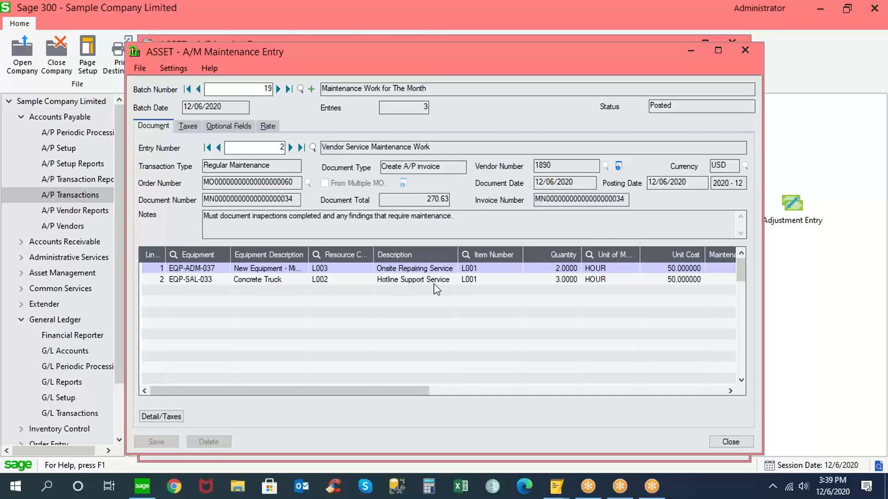
{"action": "left_click", "coordinate": [721, 441]}
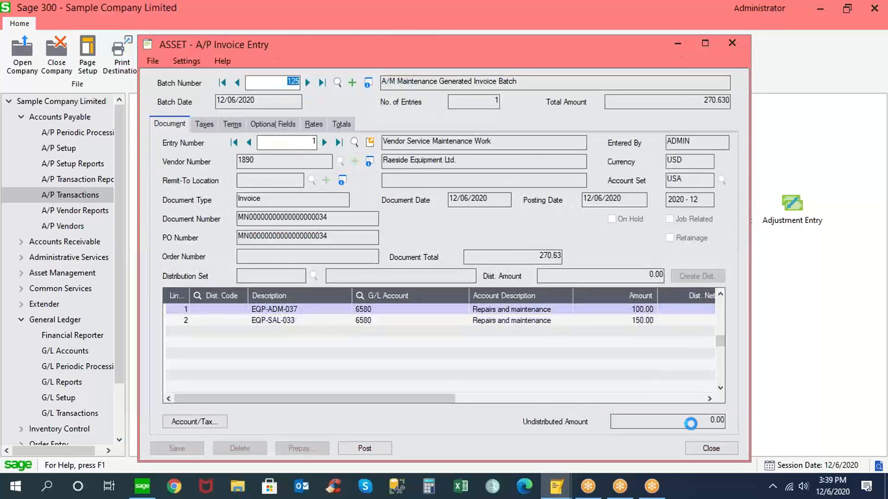
{"action": "left_click", "coordinate": [711, 449]}
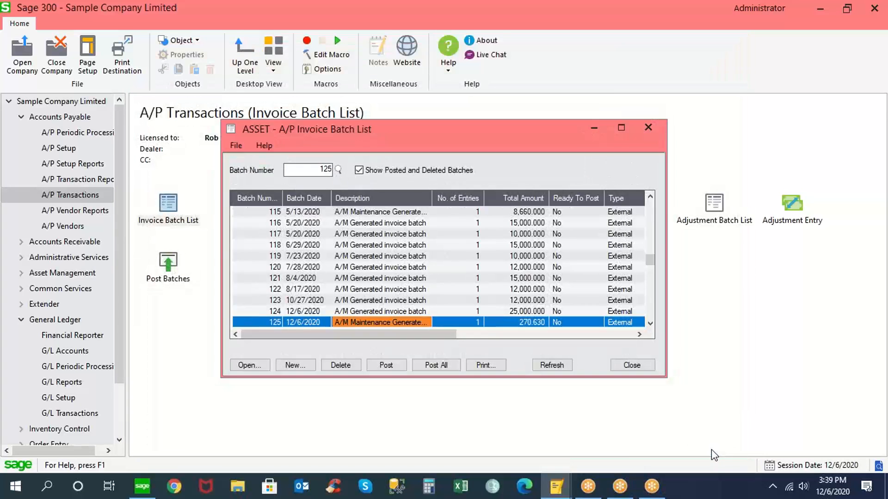
{"action": "left_click", "coordinate": [641, 371]}
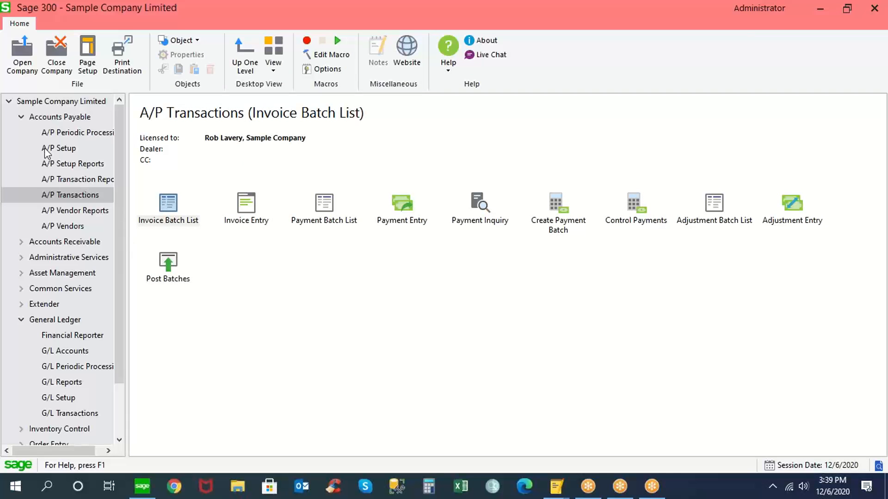
Collapse the Accounts Payable and General Ledger modules and open the Maintenance History report from the Asset Management maintenance reports.
{"action": "left_click", "coordinate": [22, 117]}
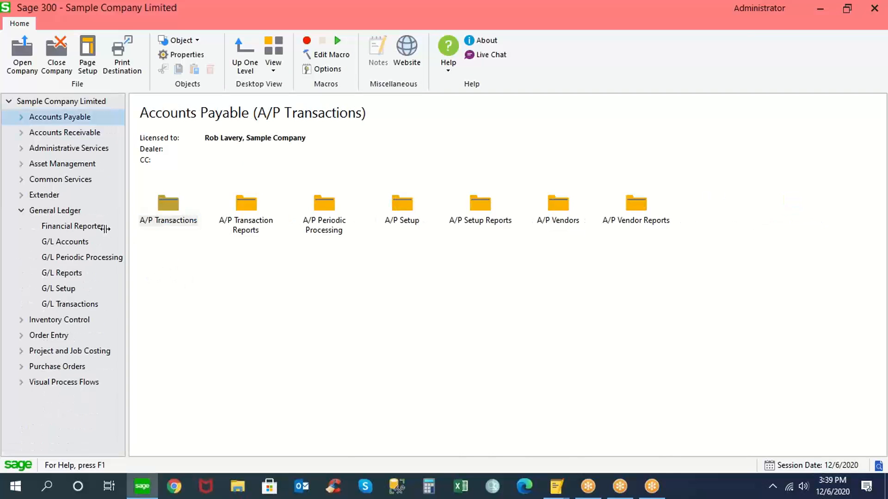
{"action": "left_click", "coordinate": [21, 210]}
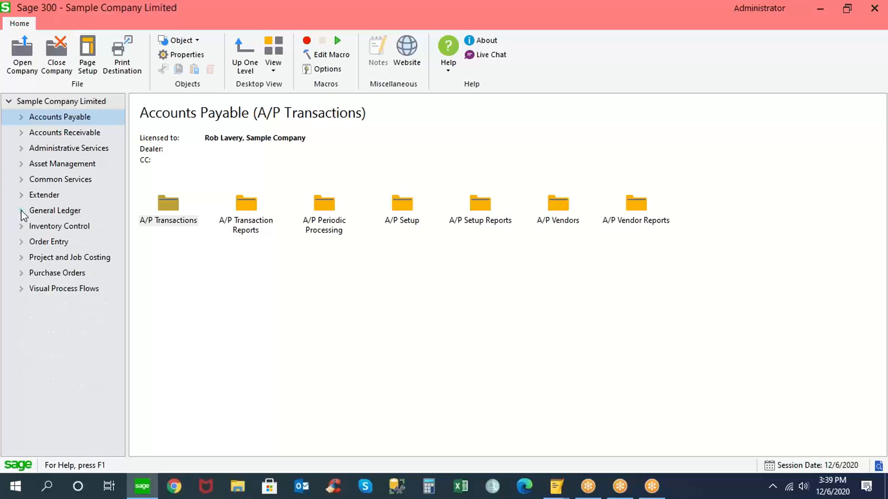
{"action": "left_click", "coordinate": [21, 165]}
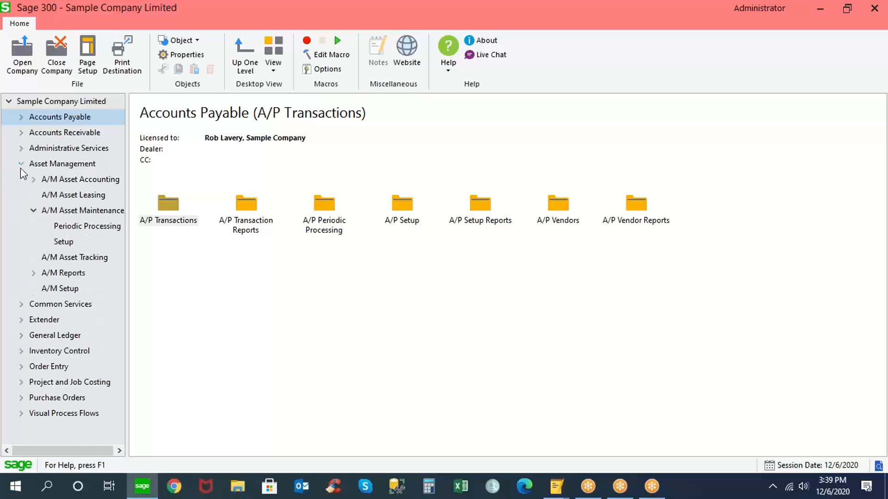
{"action": "left_click", "coordinate": [33, 274]}
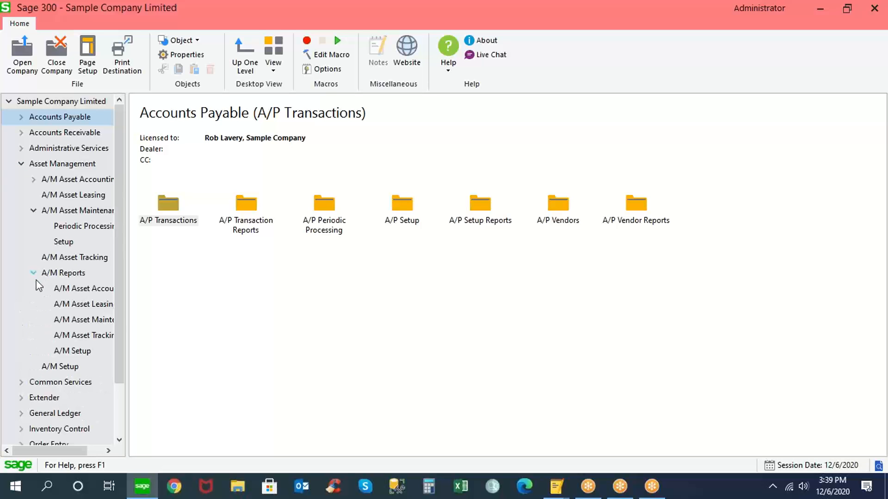
{"action": "left_click", "coordinate": [83, 317]}
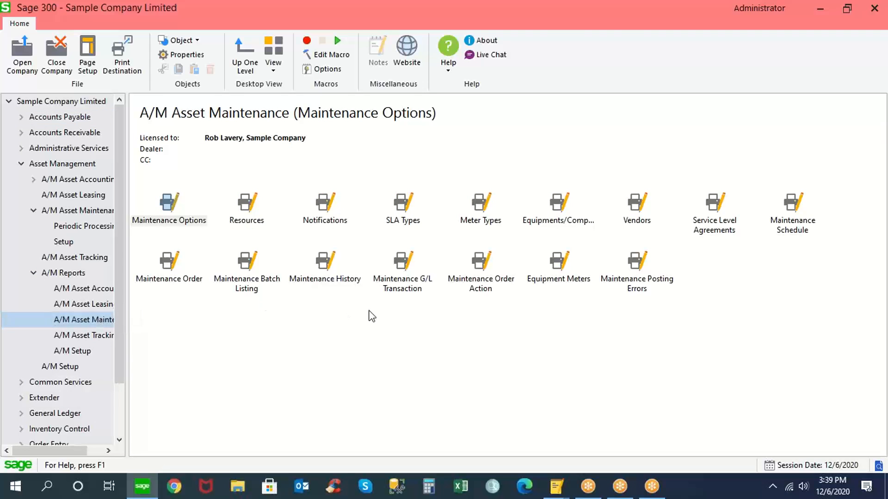
{"action": "left_click", "coordinate": [326, 263]}
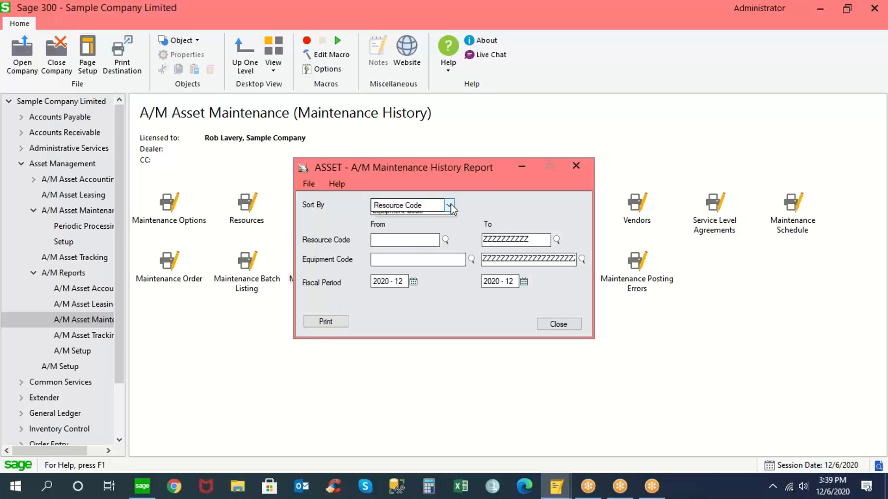
Sort the maintenance history by Equipment Code, set the starting fiscal period to 2018 - 12, and print the report to preview.
{"action": "left_click", "coordinate": [437, 205]}
{"action": "left_click", "coordinate": [429, 227]}
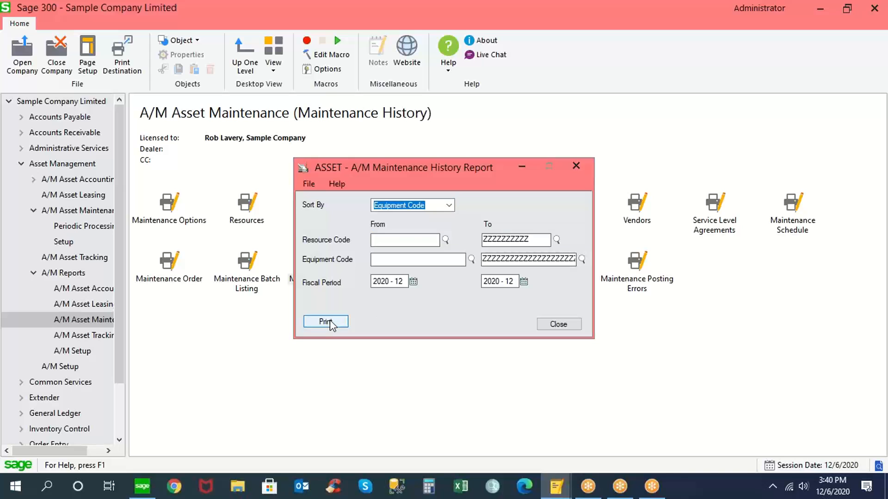
{"action": "left_click", "coordinate": [413, 282]}
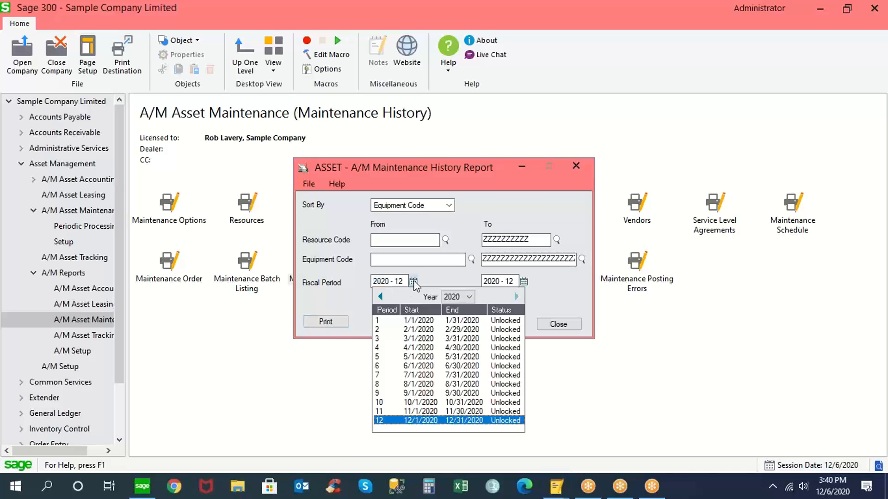
{"action": "left_click", "coordinate": [385, 280]}
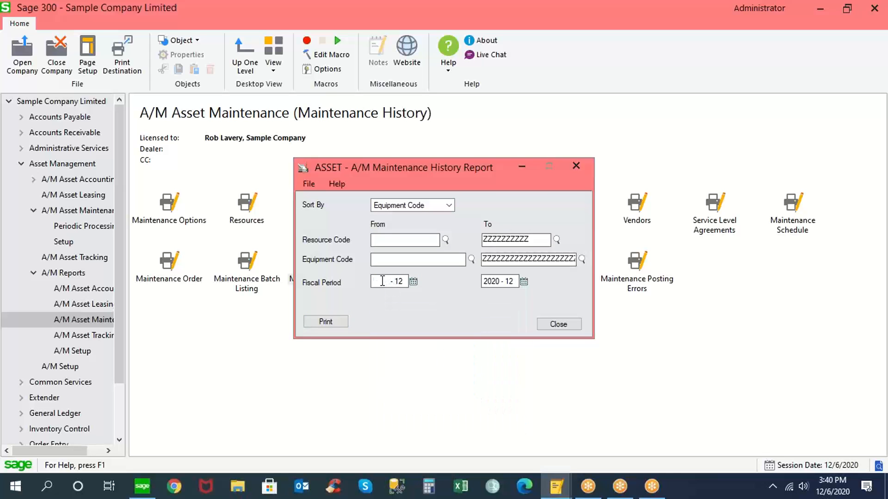
{"action": "type", "text": "2018"}
{"action": "key", "text": "Tab"}
{"action": "left_click", "coordinate": [336, 323]}
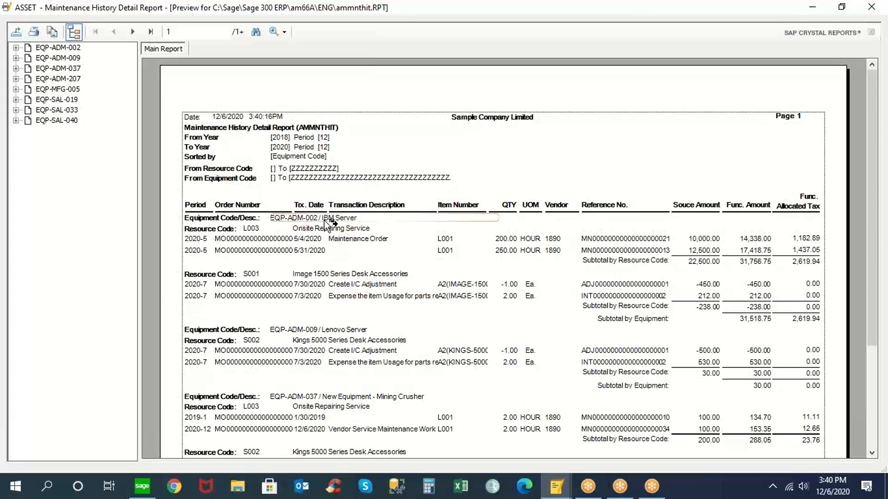
Review the EQP-ADM-002 IBM Server history and its first maintenance order number, and look through the rest of the first page.
{"action": "left_click", "coordinate": [236, 218]}
{"action": "left_click", "coordinate": [291, 219]}
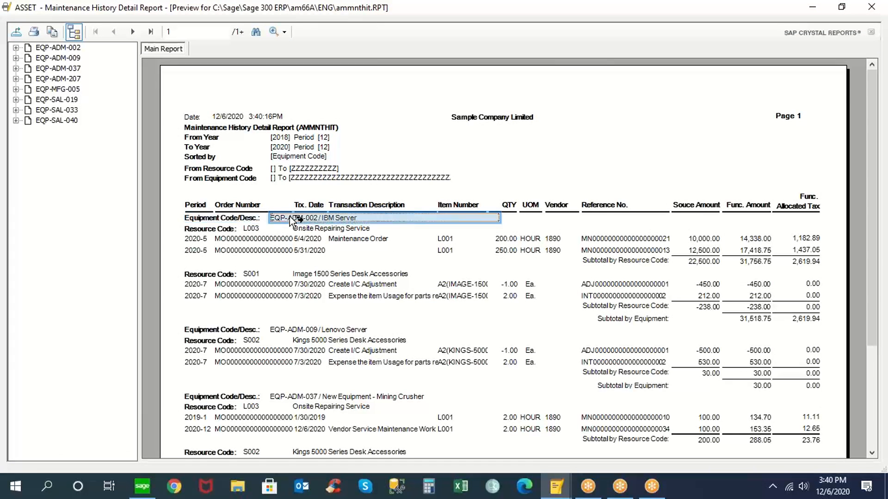
{"action": "left_click", "coordinate": [261, 239]}
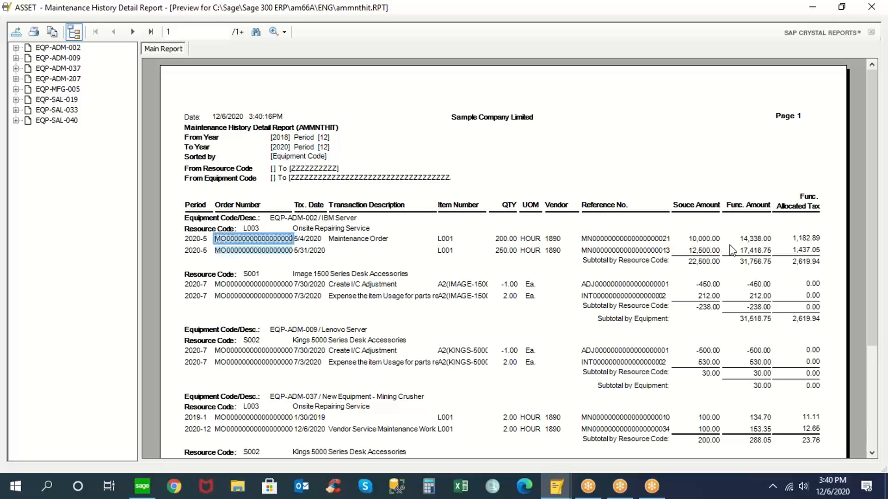
{"action": "left_click_drag", "start_coordinate": [877, 221], "coordinate": [873, 292]}
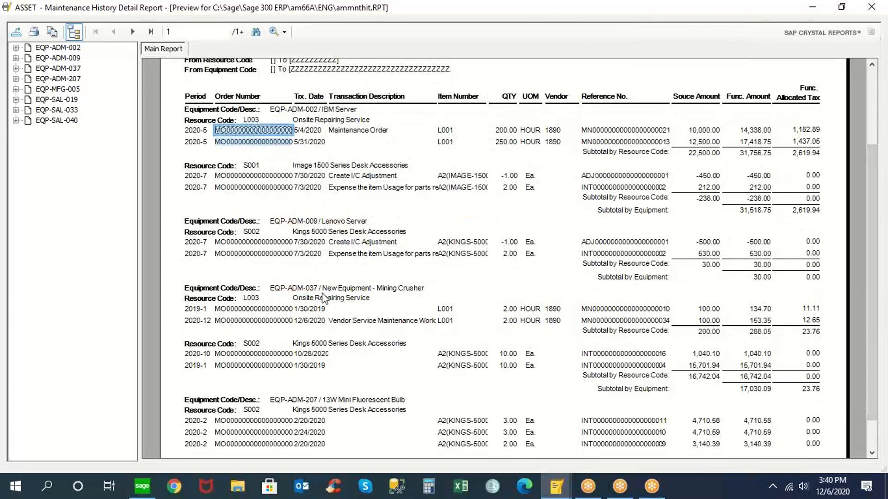
Expand the EQP-SAL-040 group, go to its history, review that report page, and close the preview and the Maintenance History report.
{"action": "left_click", "coordinate": [16, 120]}
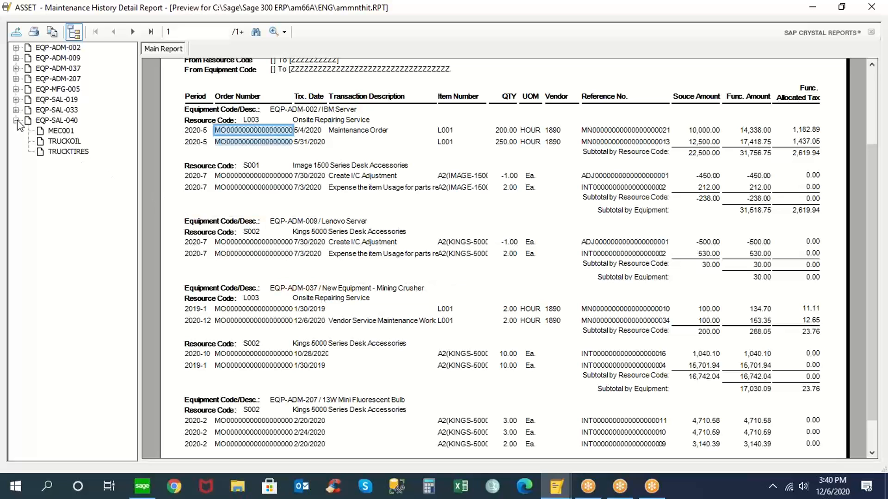
{"action": "left_click", "coordinate": [66, 121]}
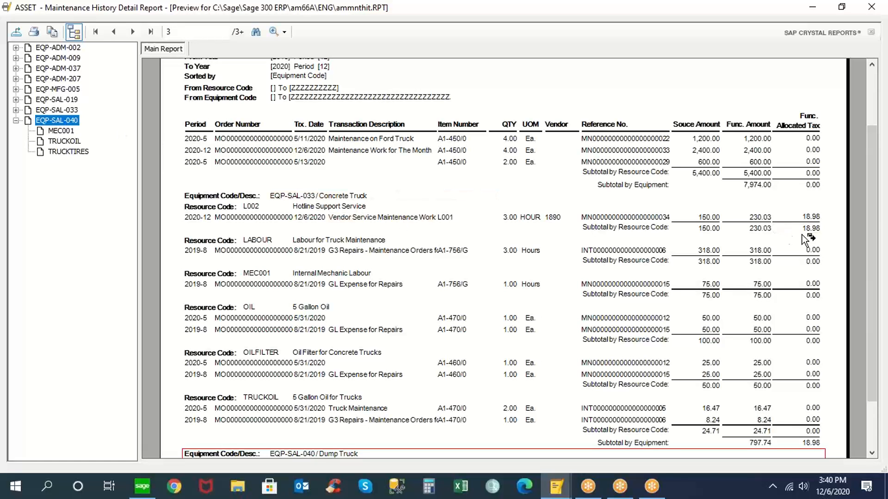
{"action": "left_click_drag", "start_coordinate": [876, 212], "coordinate": [884, 290]}
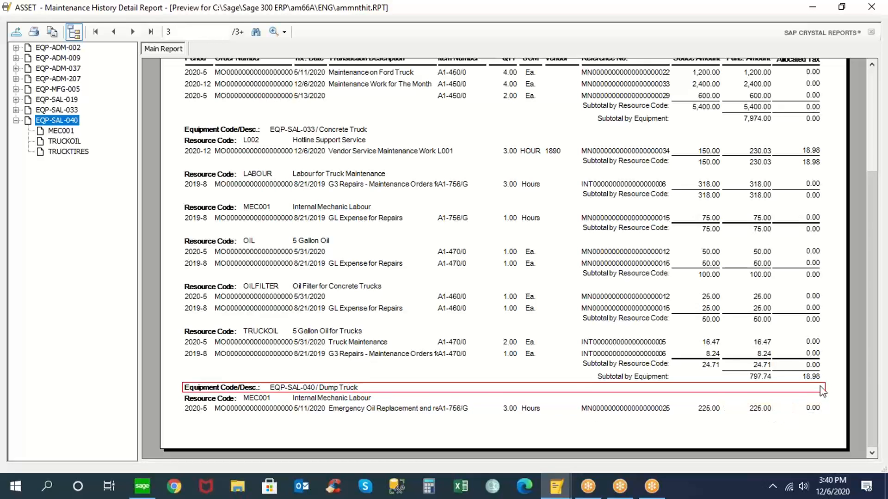
{"action": "left_click_drag", "start_coordinate": [873, 342], "coordinate": [865, 214]}
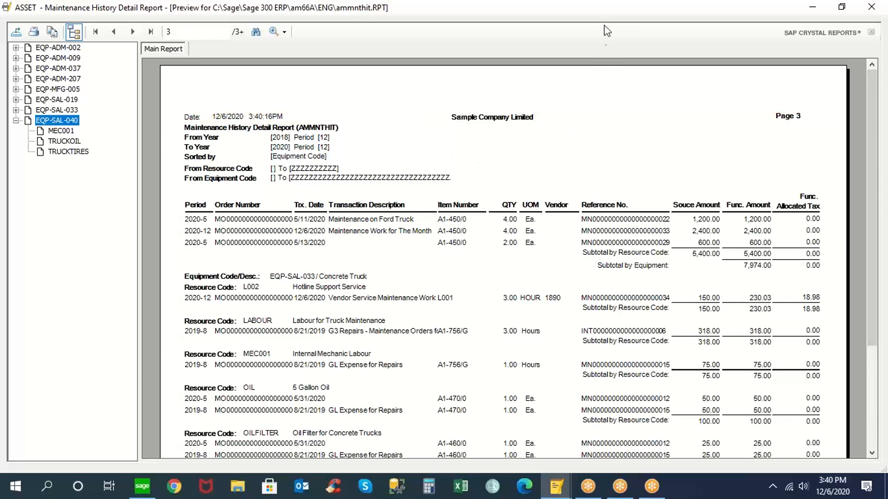
{"action": "left_click", "coordinate": [870, 7]}
{"action": "left_click", "coordinate": [559, 324]}
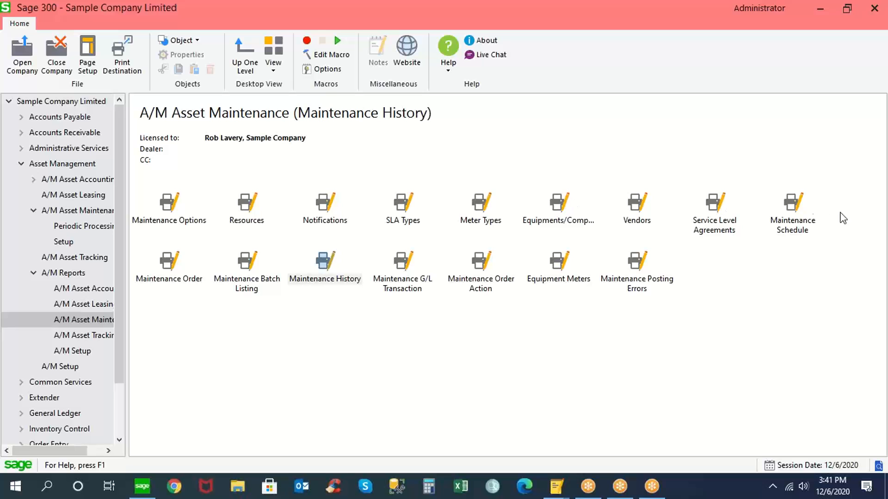
Preview the Maintenance Schedule report with order type Regular Maintenance, from and to schedule code MAINT, and close the preview.
{"action": "left_click", "coordinate": [795, 220]}
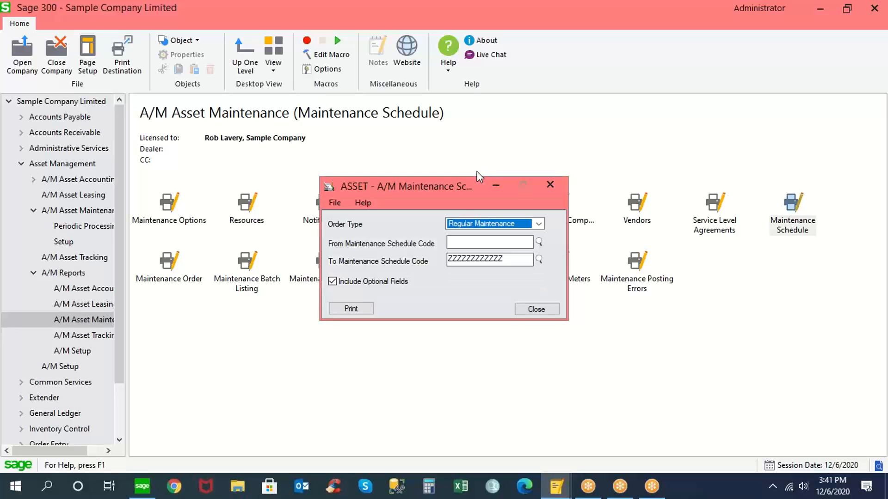
{"action": "left_click", "coordinate": [539, 224]}
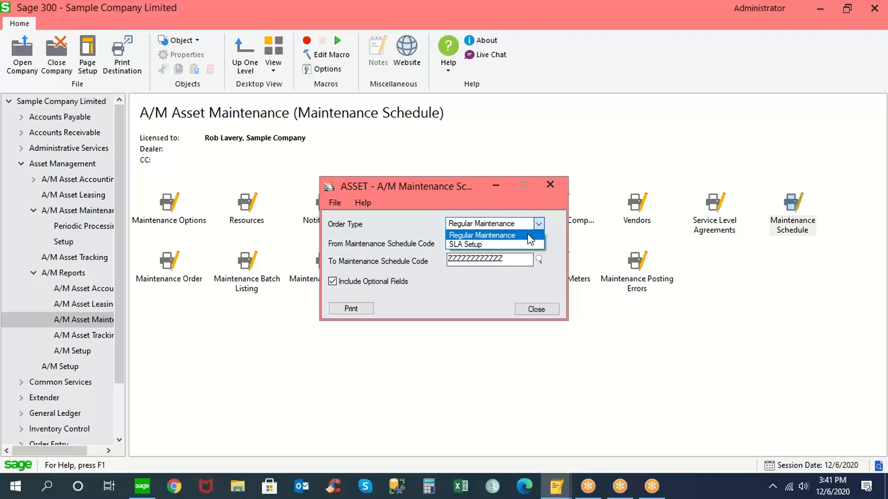
{"action": "left_click", "coordinate": [529, 235]}
{"action": "left_click", "coordinate": [539, 242]}
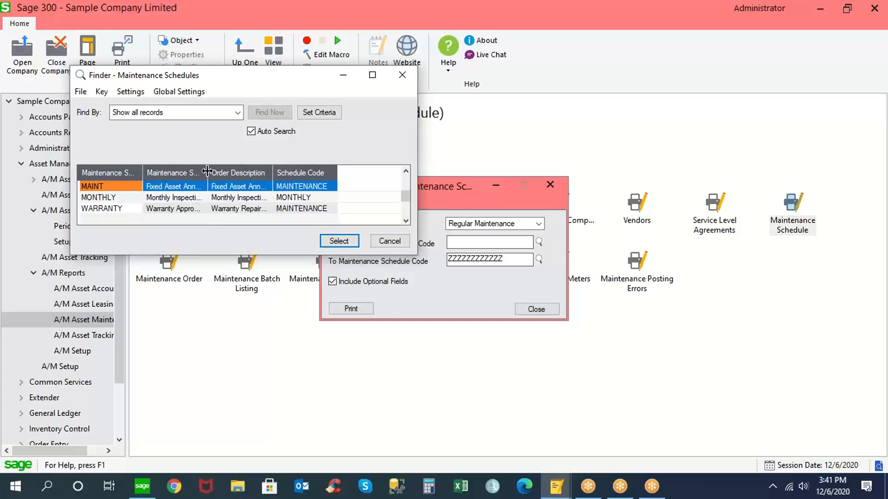
{"action": "left_click_drag", "start_coordinate": [336, 172], "coordinate": [364, 173]}
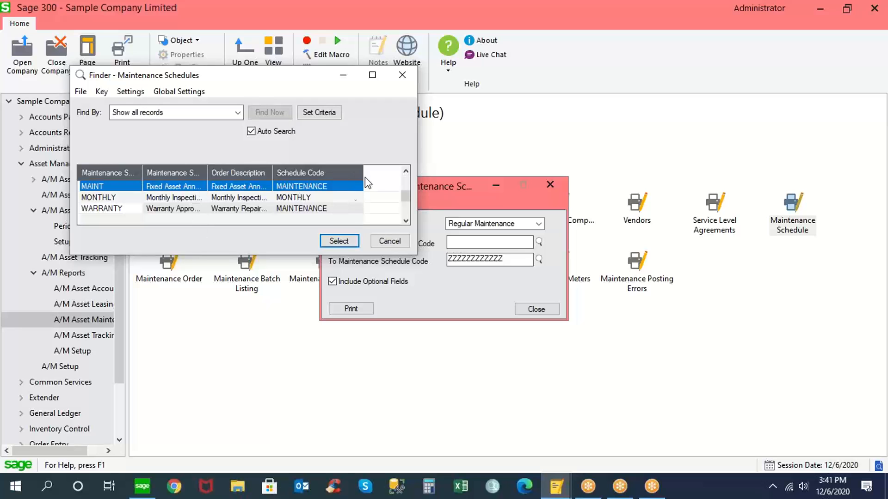
{"action": "left_click", "coordinate": [339, 241]}
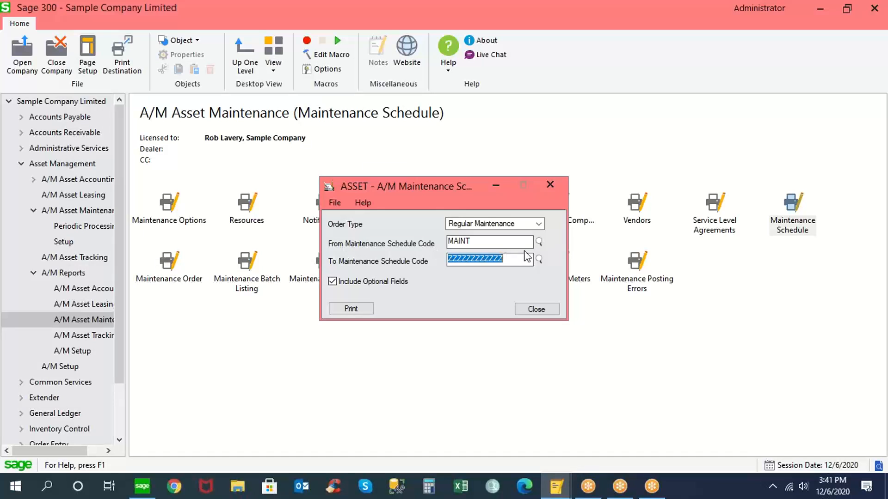
{"action": "left_click", "coordinate": [538, 259]}
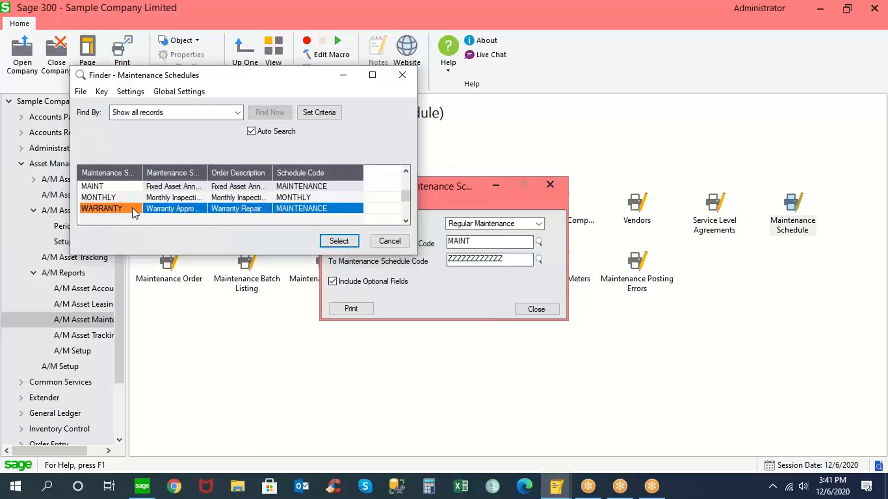
{"action": "double_click", "coordinate": [118, 187]}
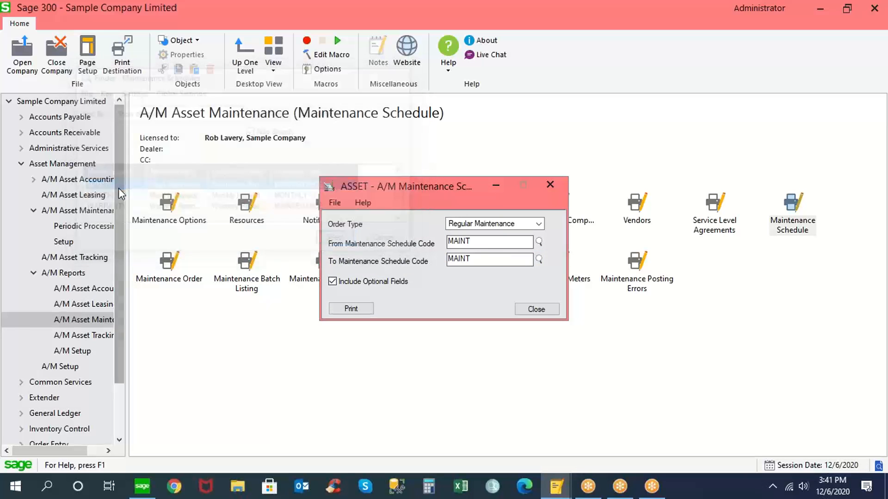
{"action": "left_click", "coordinate": [350, 308]}
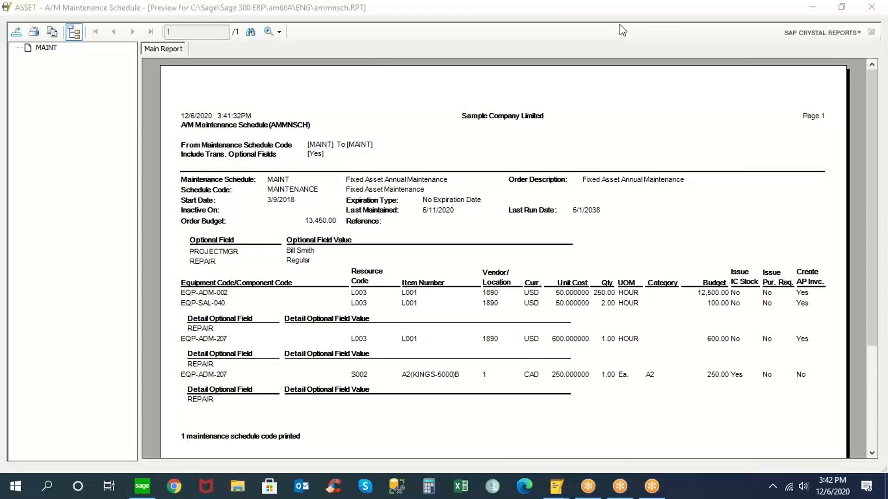
{"action": "left_click", "coordinate": [871, 6]}
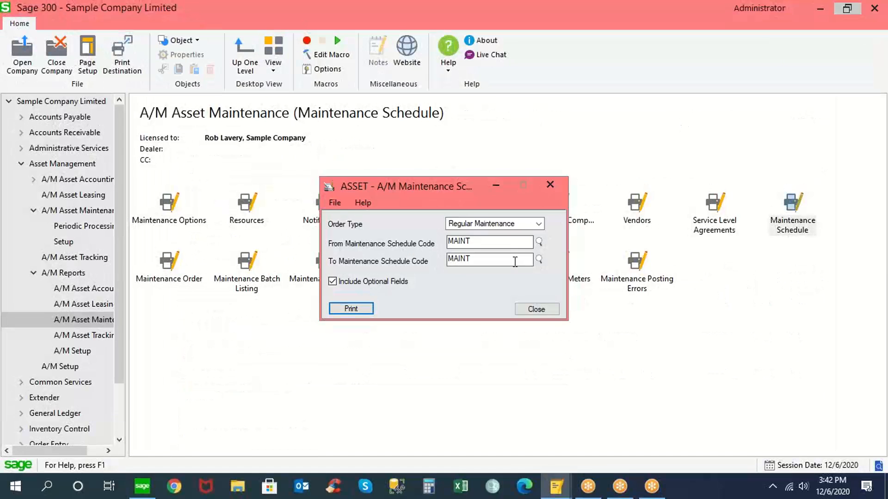
Set both schedule codes to MONTHLY, preview the Maintenance Schedule report, and close the preview and the report.
{"action": "left_click", "coordinate": [539, 241]}
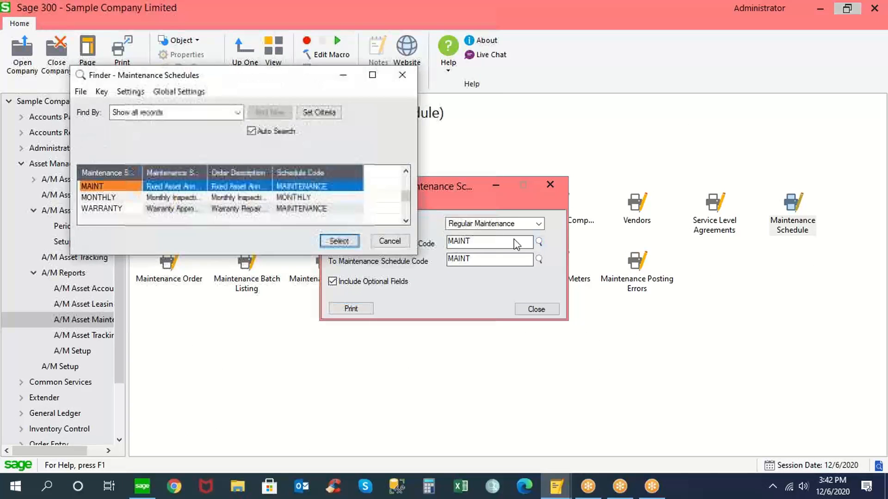
{"action": "double_click", "coordinate": [128, 198]}
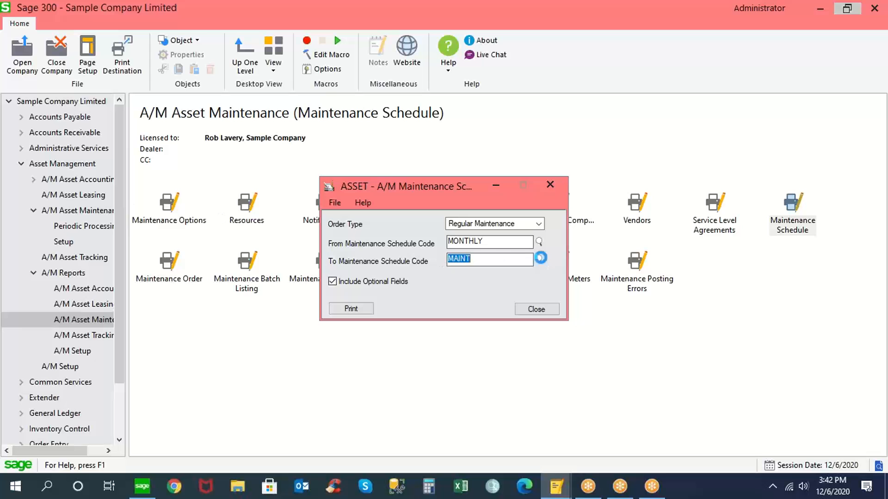
{"action": "left_click", "coordinate": [538, 259]}
{"action": "double_click", "coordinate": [137, 198]}
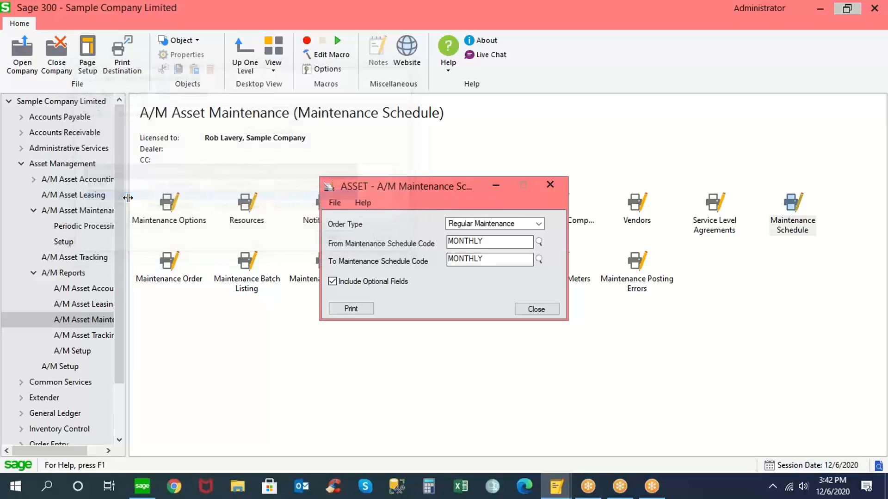
{"action": "left_click", "coordinate": [361, 307]}
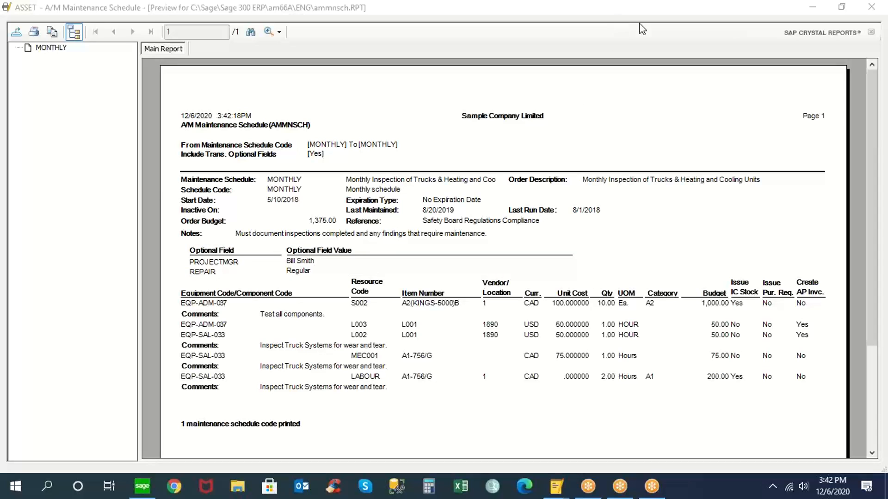
{"action": "left_click", "coordinate": [872, 7]}
{"action": "left_click", "coordinate": [534, 310]}
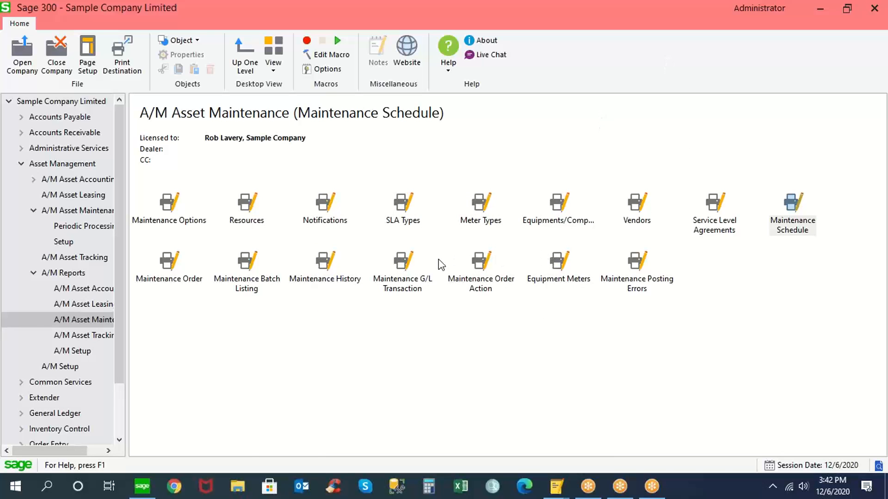
Collapse the A/M reports and open the Equipments screen from A/M Asset Maintenance.
{"action": "left_click", "coordinate": [33, 274]}
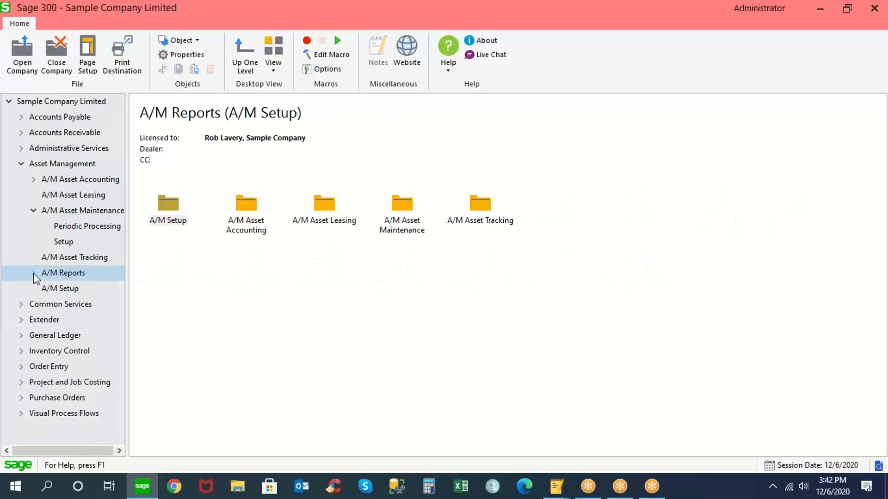
{"action": "left_click", "coordinate": [85, 211]}
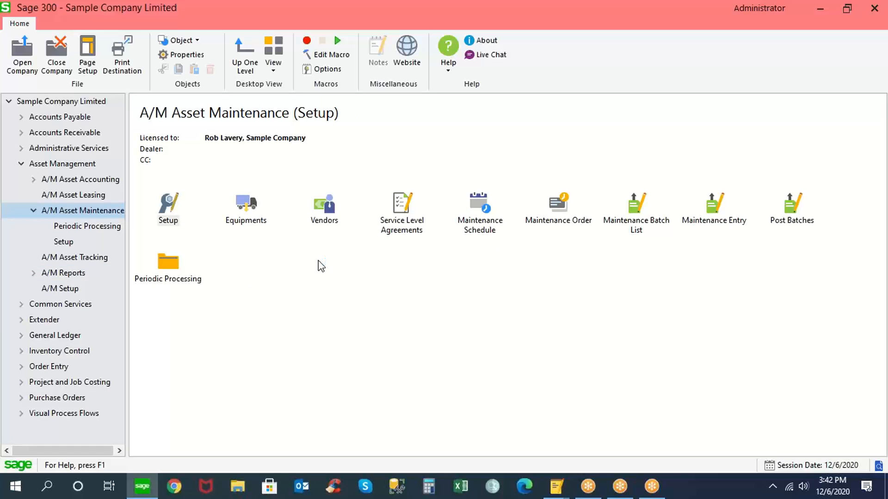
{"action": "double_click", "coordinate": [245, 213]}
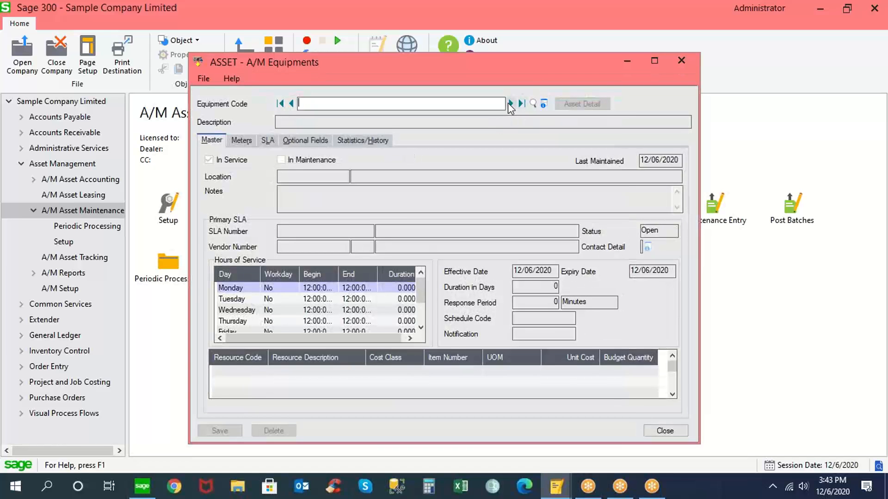
Browse forward through the equipment records to EQP-ADM-037, the mining crusher.
{"action": "left_click", "coordinate": [510, 104]}
{"action": "left_click", "coordinate": [510, 103]}
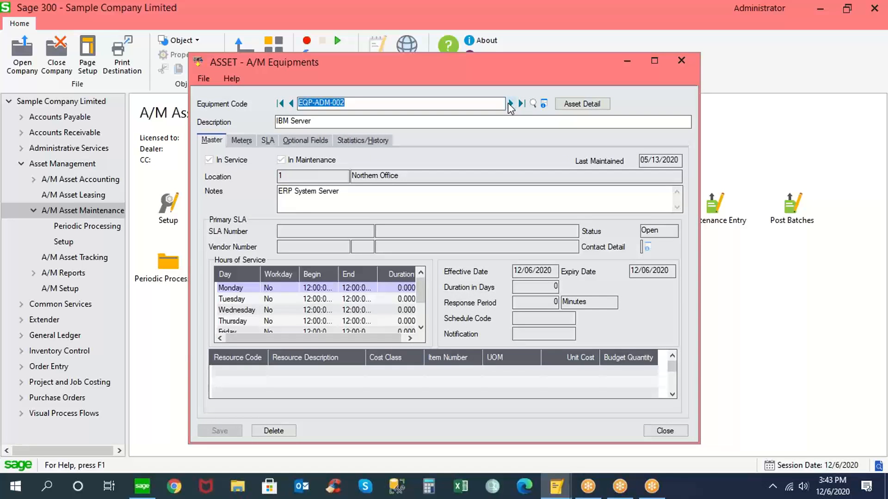
{"action": "left_click", "coordinate": [510, 104]}
{"action": "left_click", "coordinate": [510, 103]}
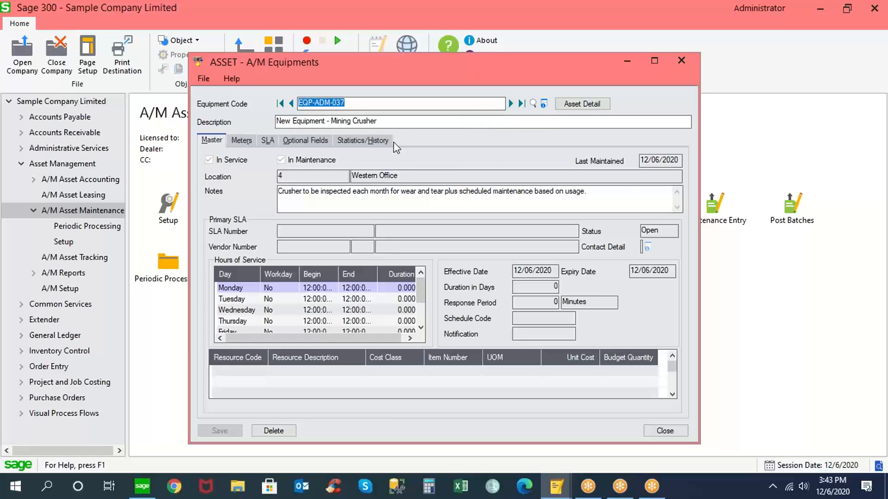
Review the mining crusher's year-to-date and life-to-date maintenance cost and count statistics, return to its master details, and close the Equipments screen.
{"action": "left_click", "coordinate": [356, 140]}
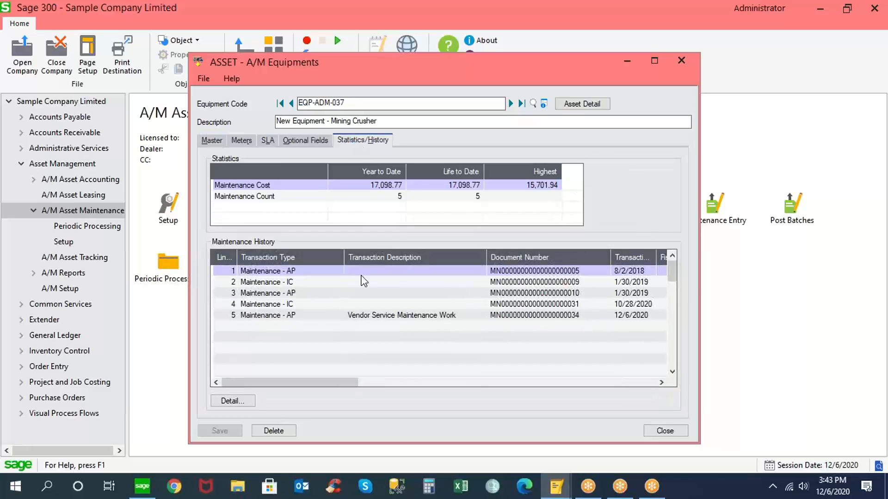
{"action": "left_click", "coordinate": [390, 186]}
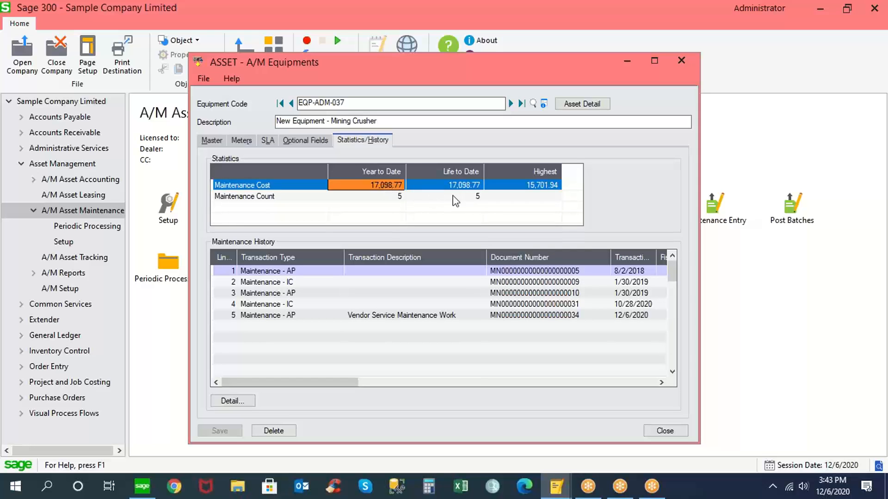
{"action": "left_click", "coordinate": [401, 202]}
{"action": "left_click", "coordinate": [425, 203]}
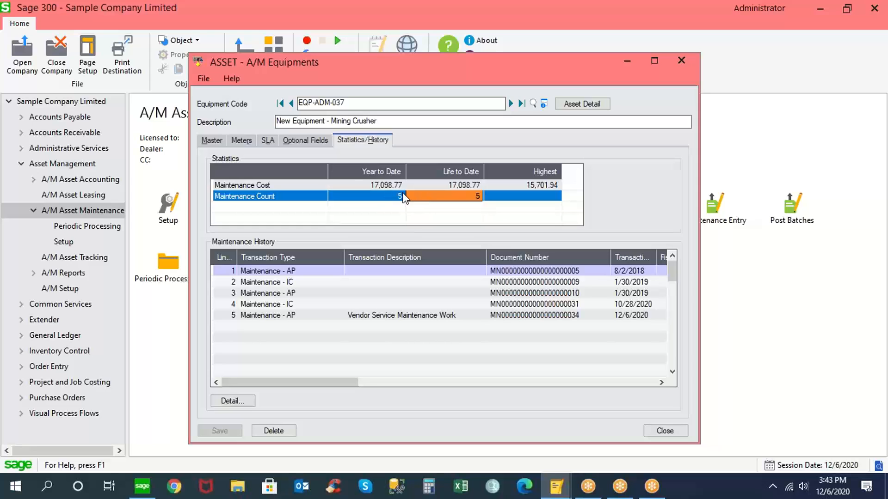
{"action": "left_click", "coordinate": [384, 185]}
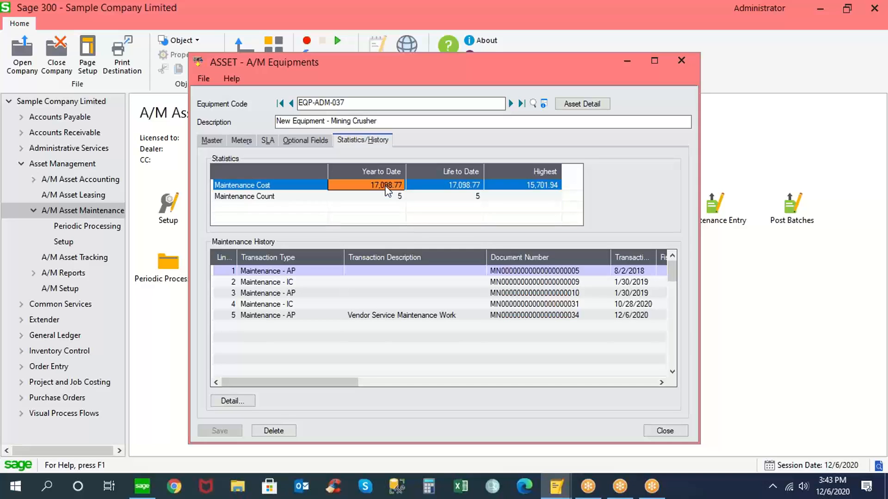
{"action": "left_click", "coordinate": [394, 196]}
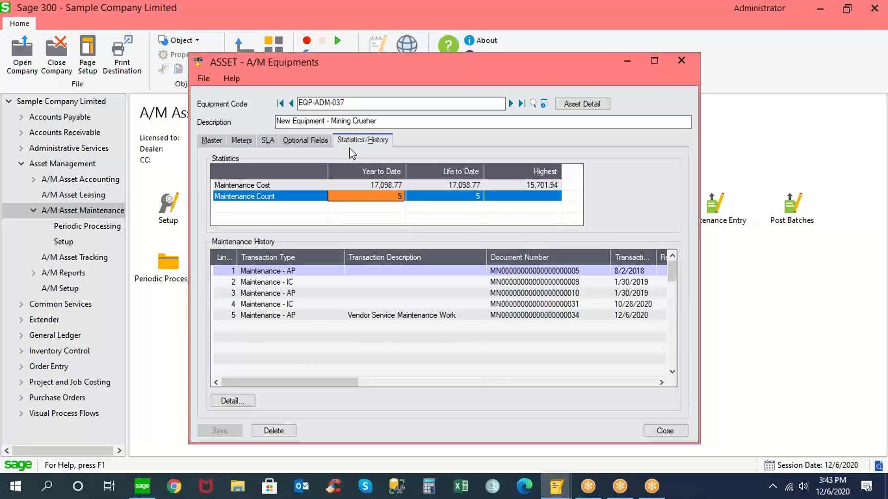
{"action": "left_click", "coordinate": [214, 141]}
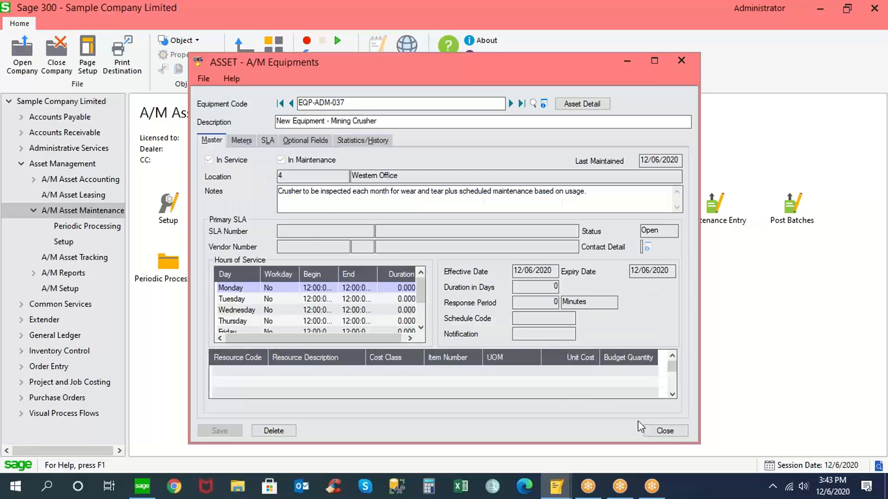
{"action": "left_click", "coordinate": [662, 431]}
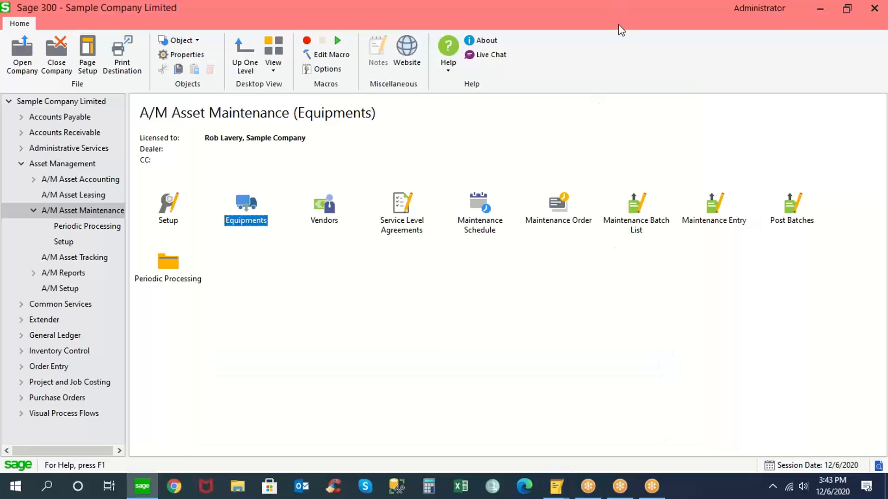